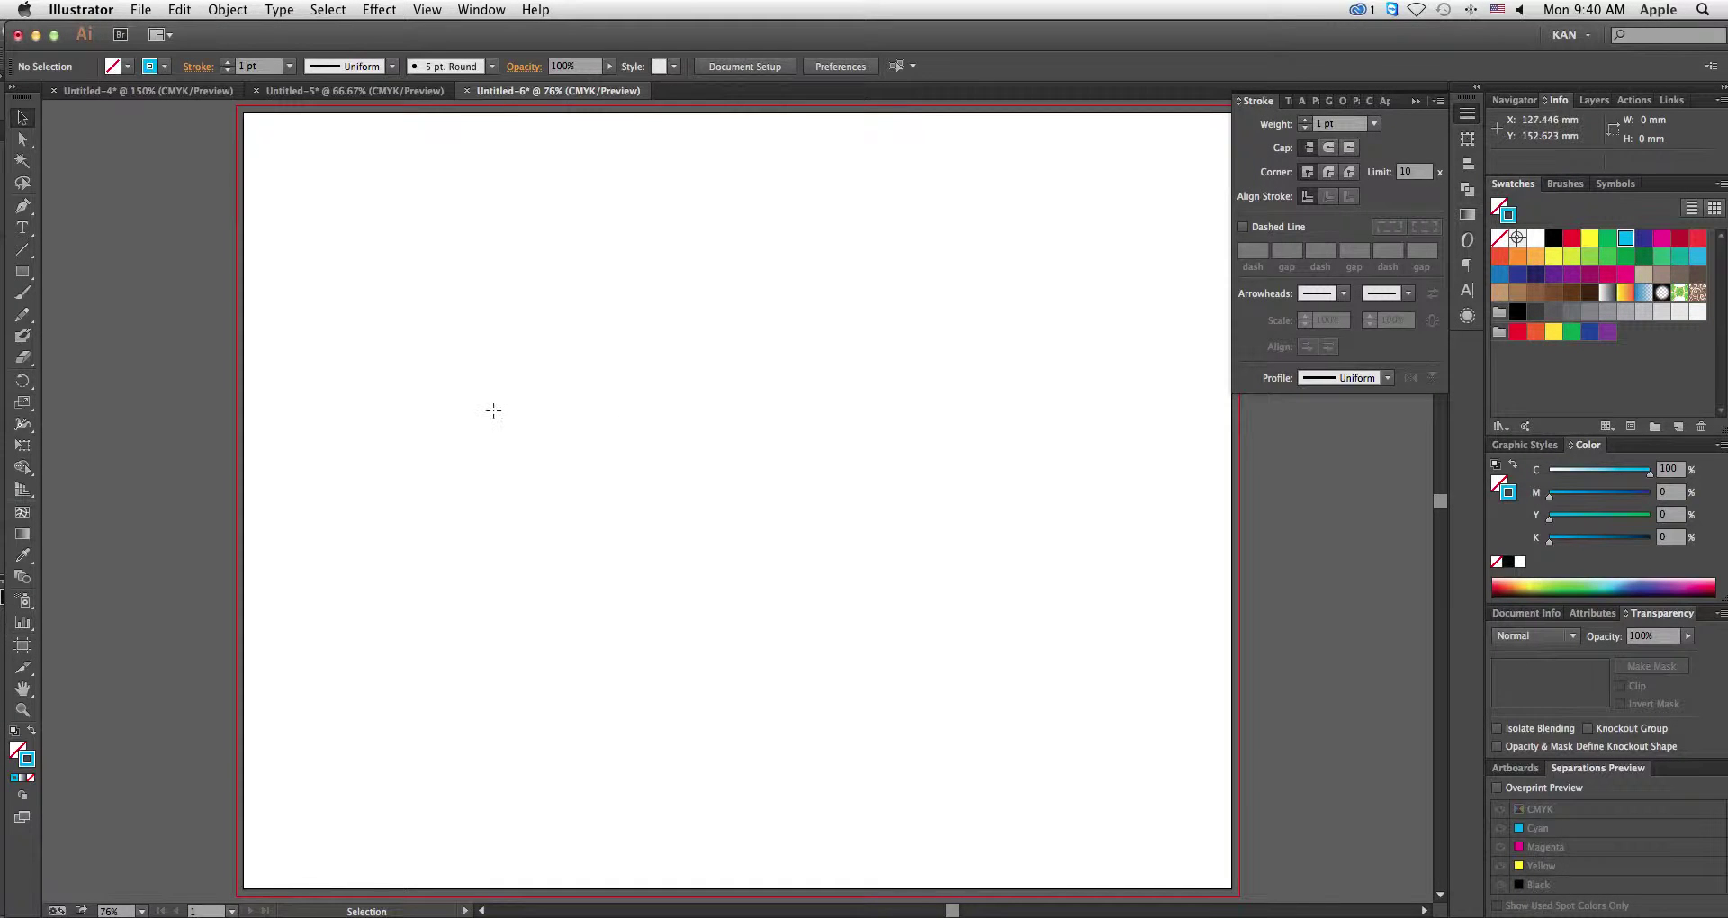
Step: Draw a small tall rectangle with no stroke and a red fill
key(m)
drag(565, 401, 576, 455)
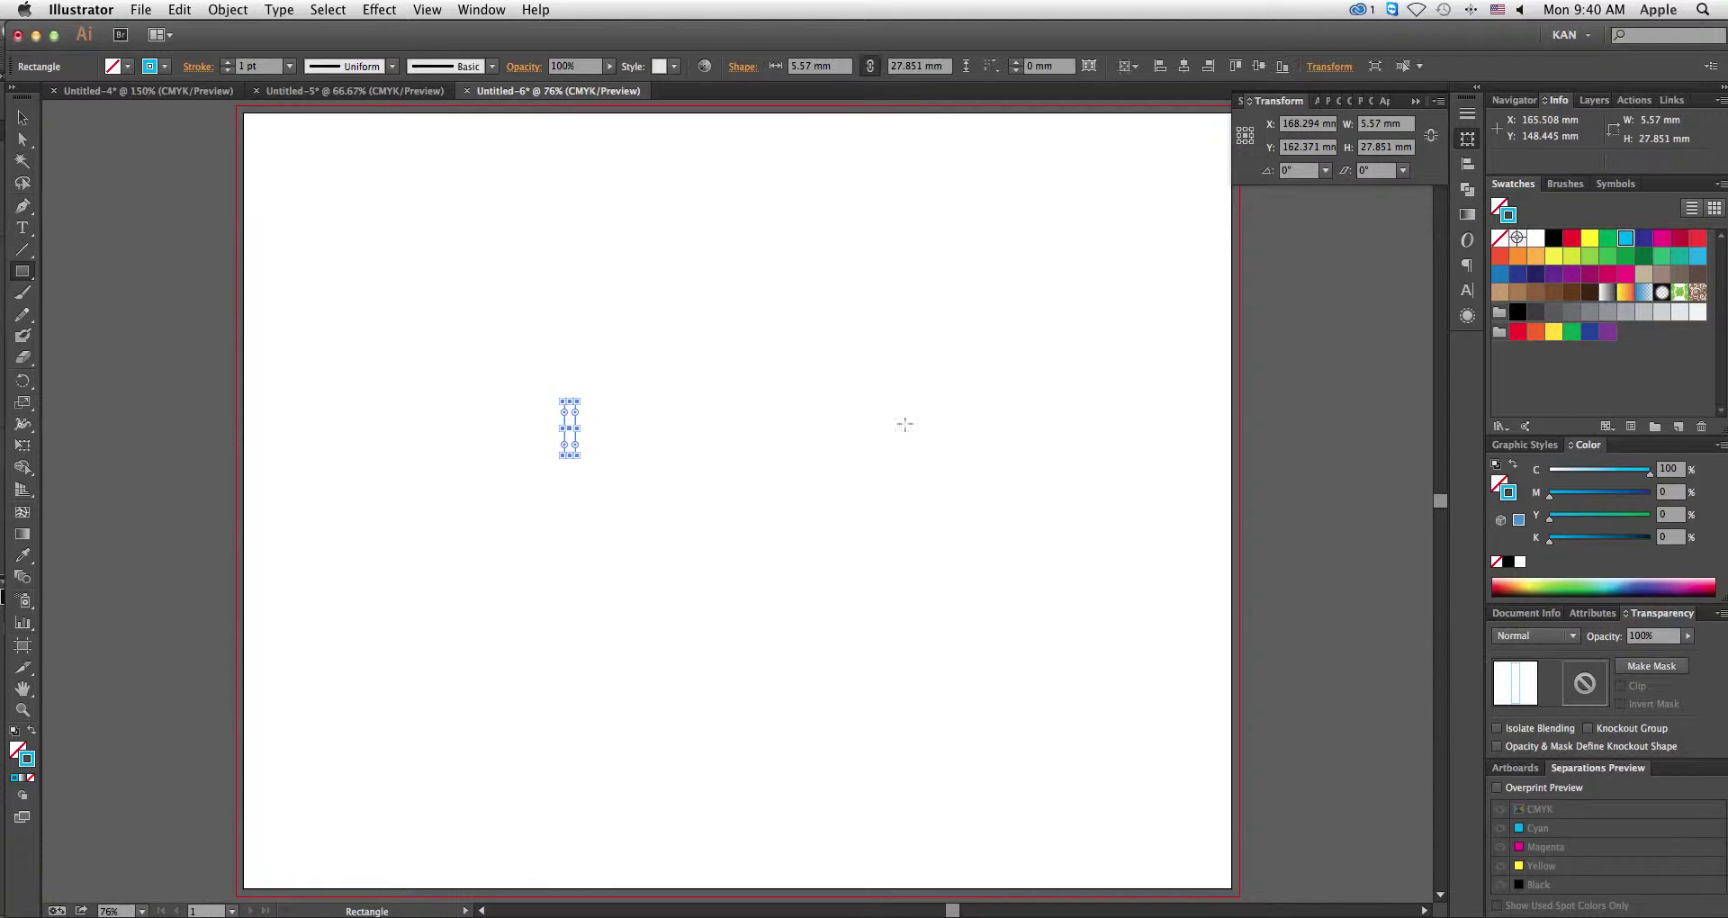
click(1498, 563)
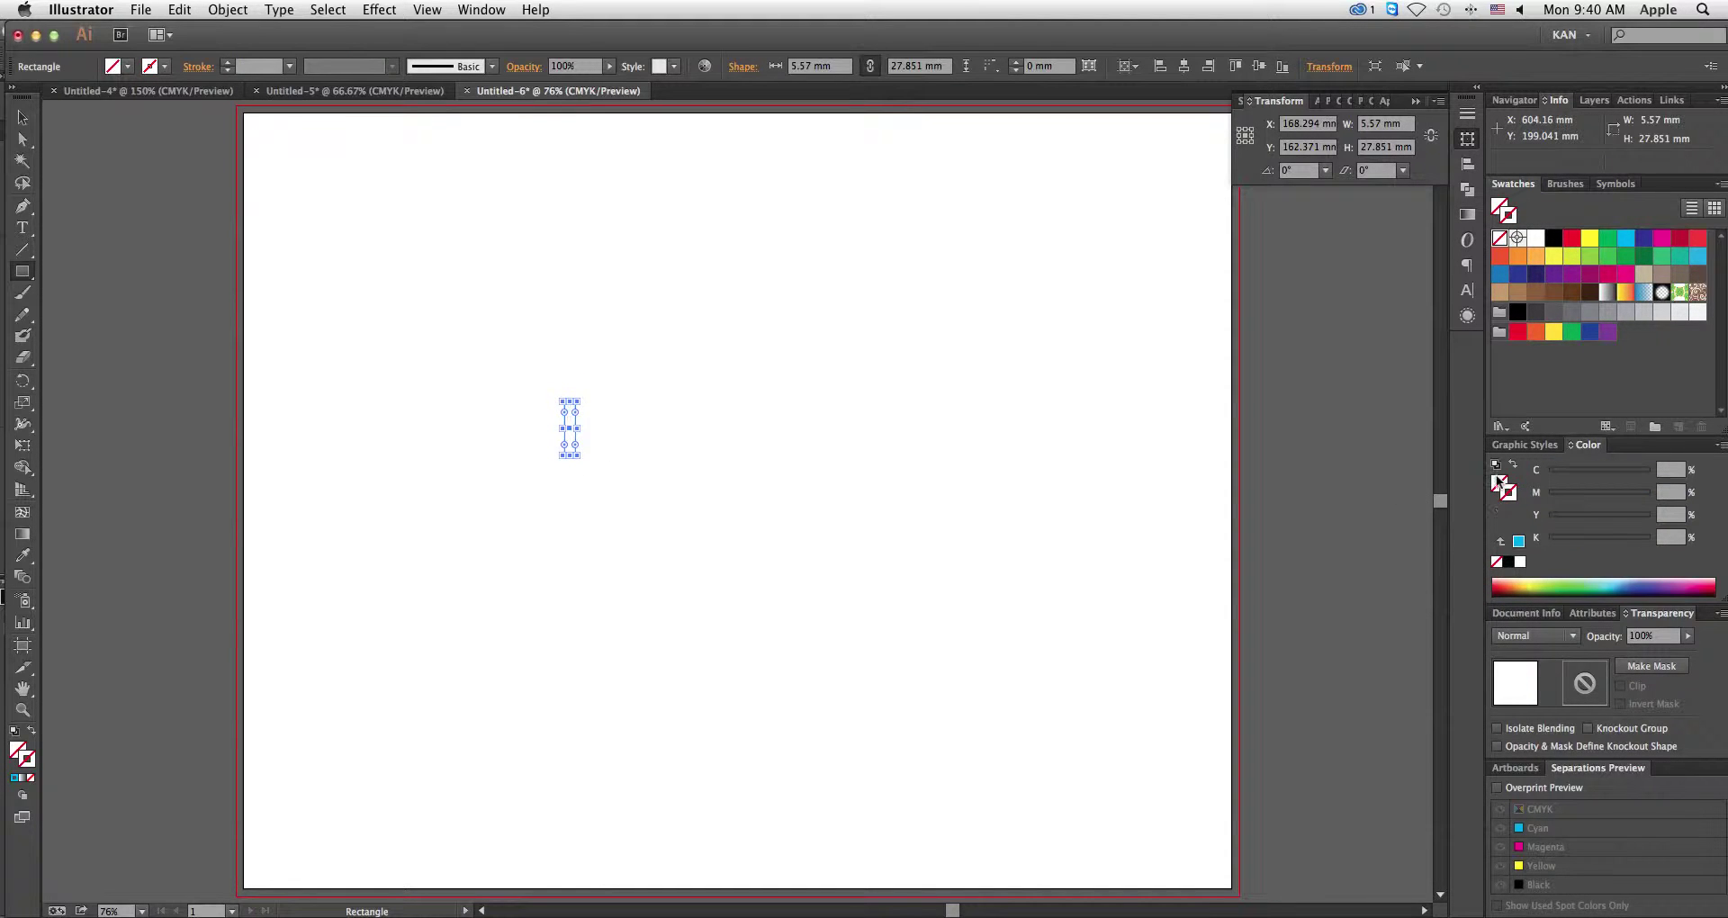
click(1575, 247)
click(609, 393)
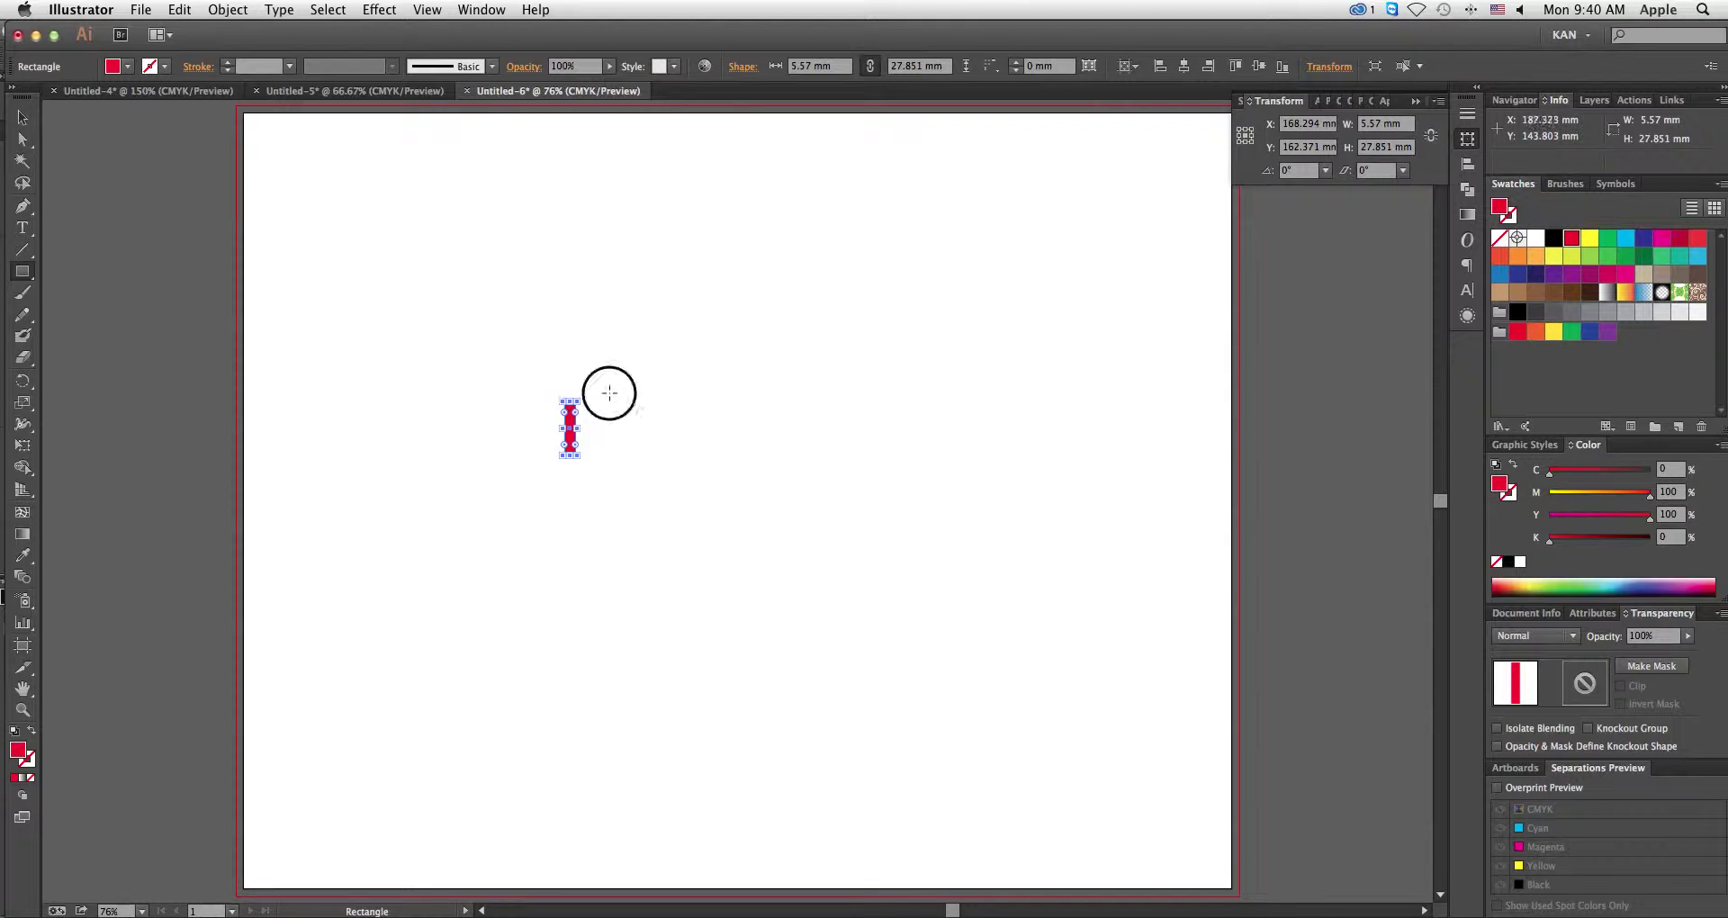
click(832, 525)
Step: Copy the red bar to the right and repeat it into six evenly spaced bars
key(v)
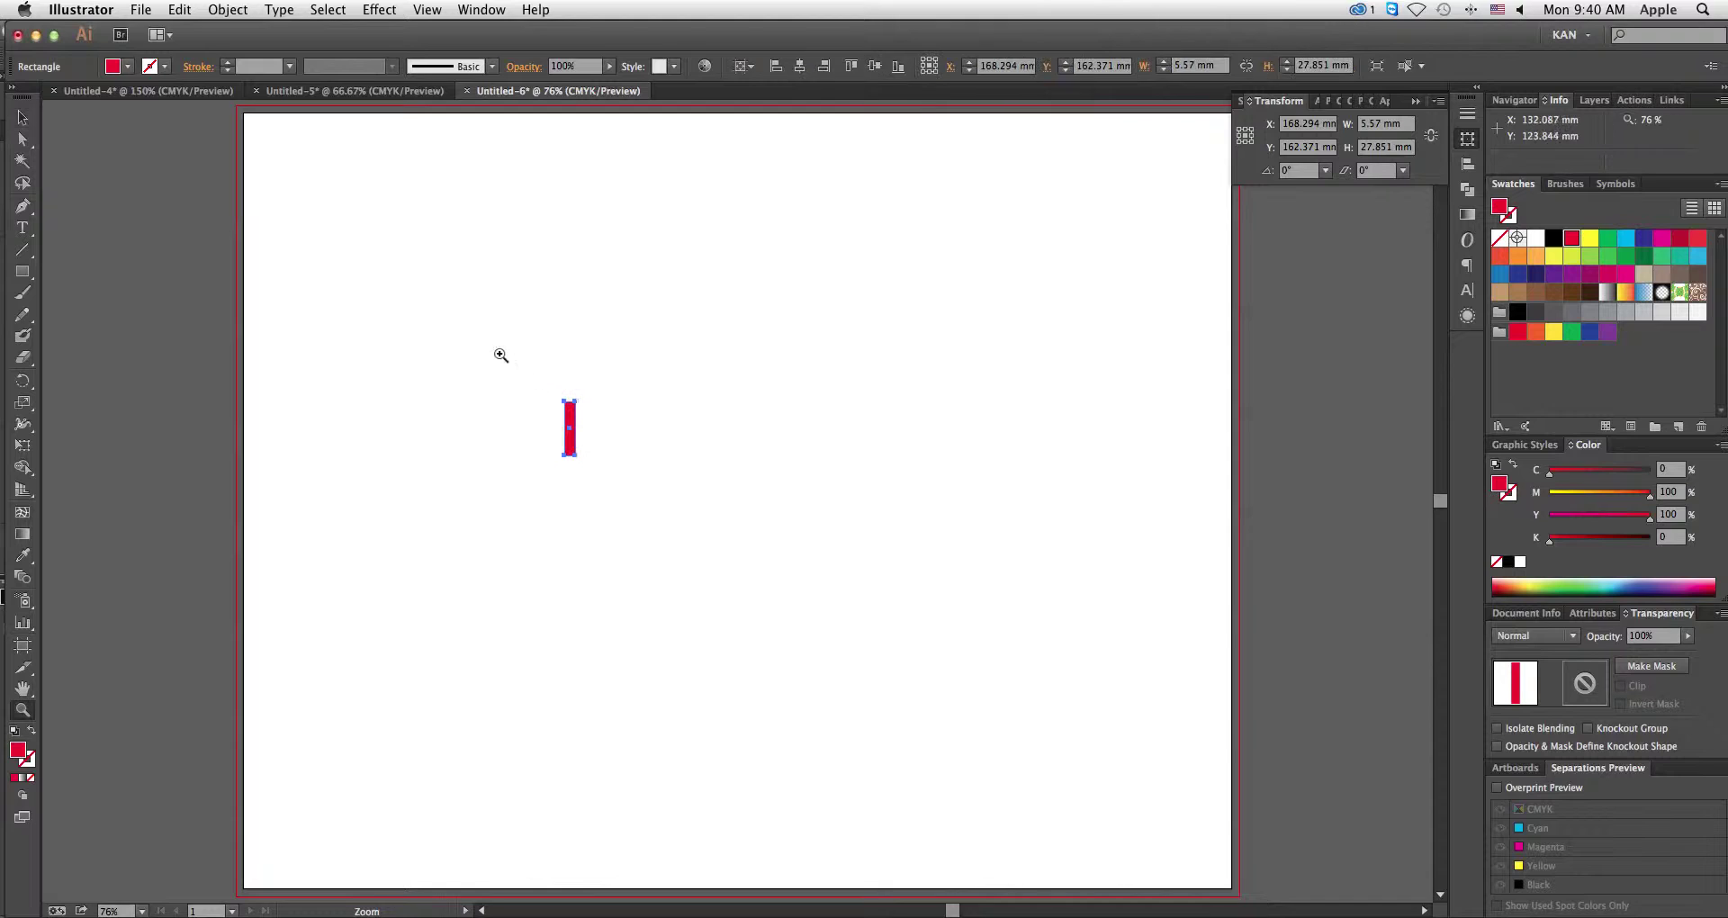
key(z)
drag(486, 348, 918, 578)
key(v)
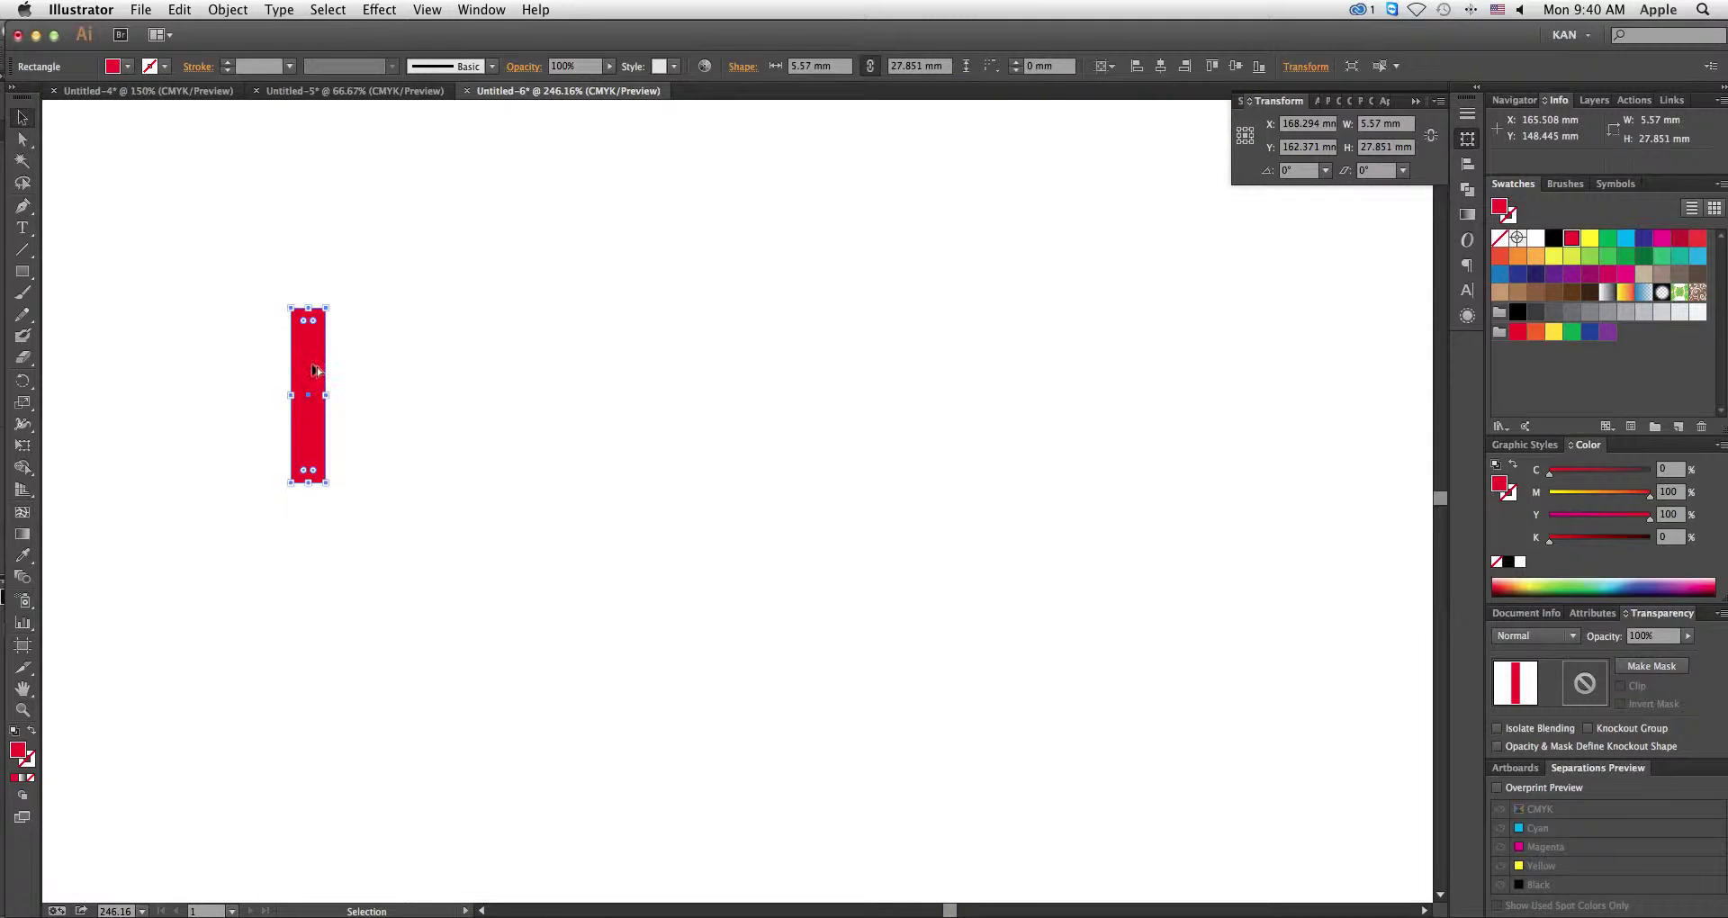
drag(312, 370, 387, 370)
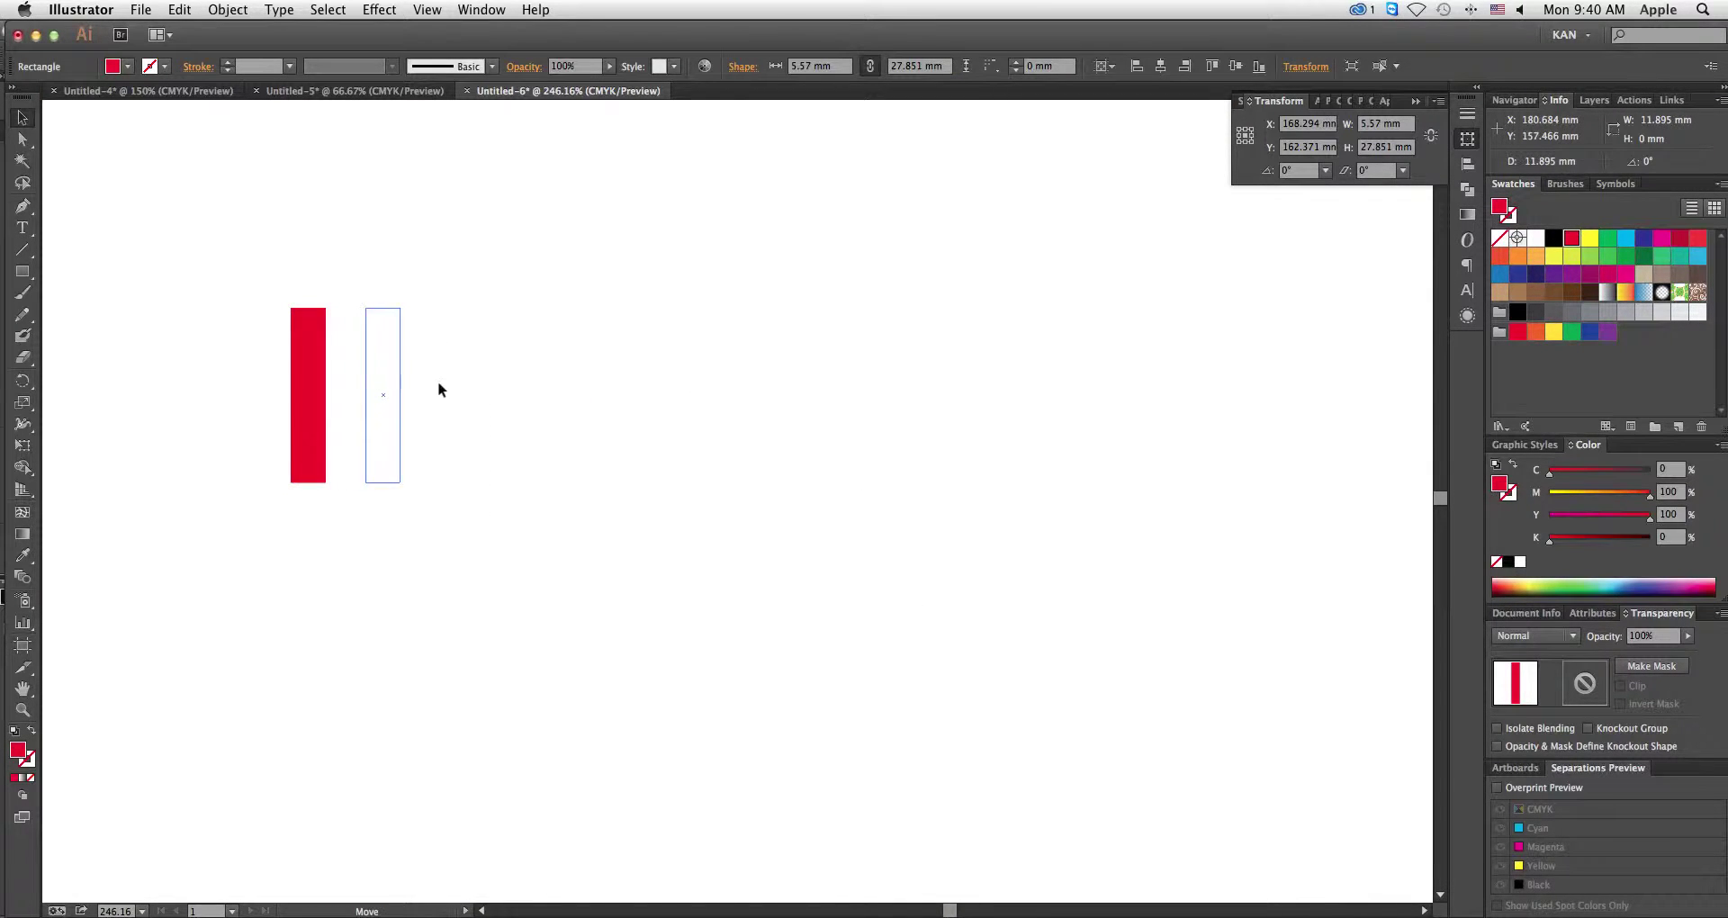
key(ctrl+d)
key(ctrl+d)
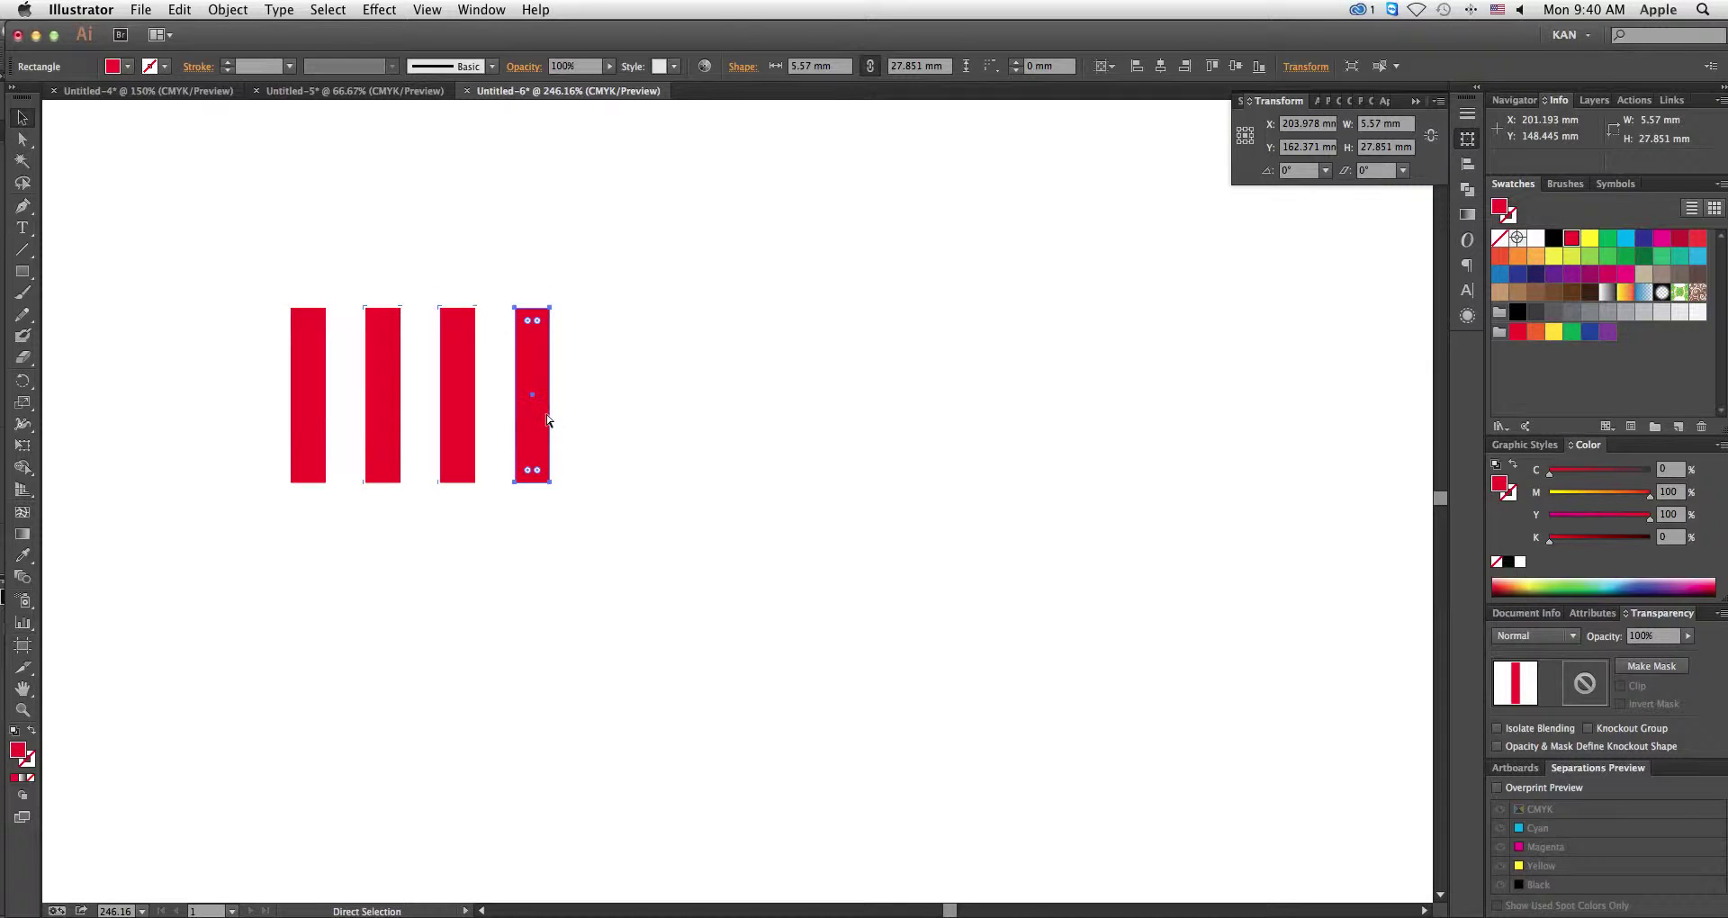
key(ctrl+d)
key(ctrl+d)
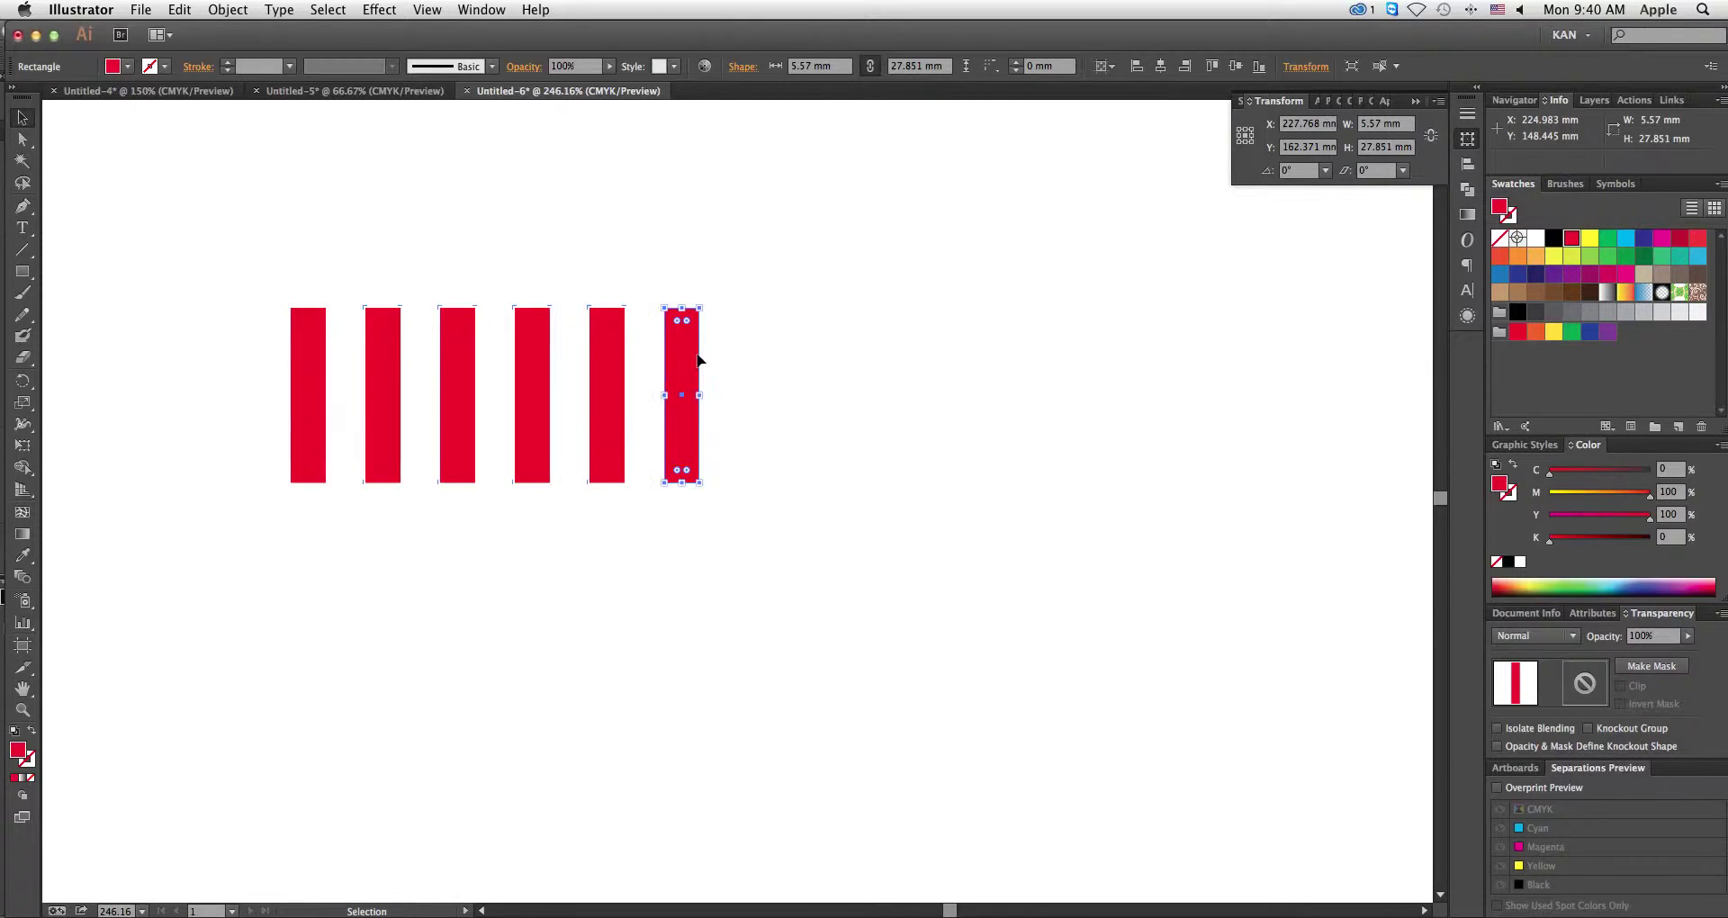
key(ctrl+minus)
key(ctrl+minus)
key(ctrl+minus)
key(ctrl+minus)
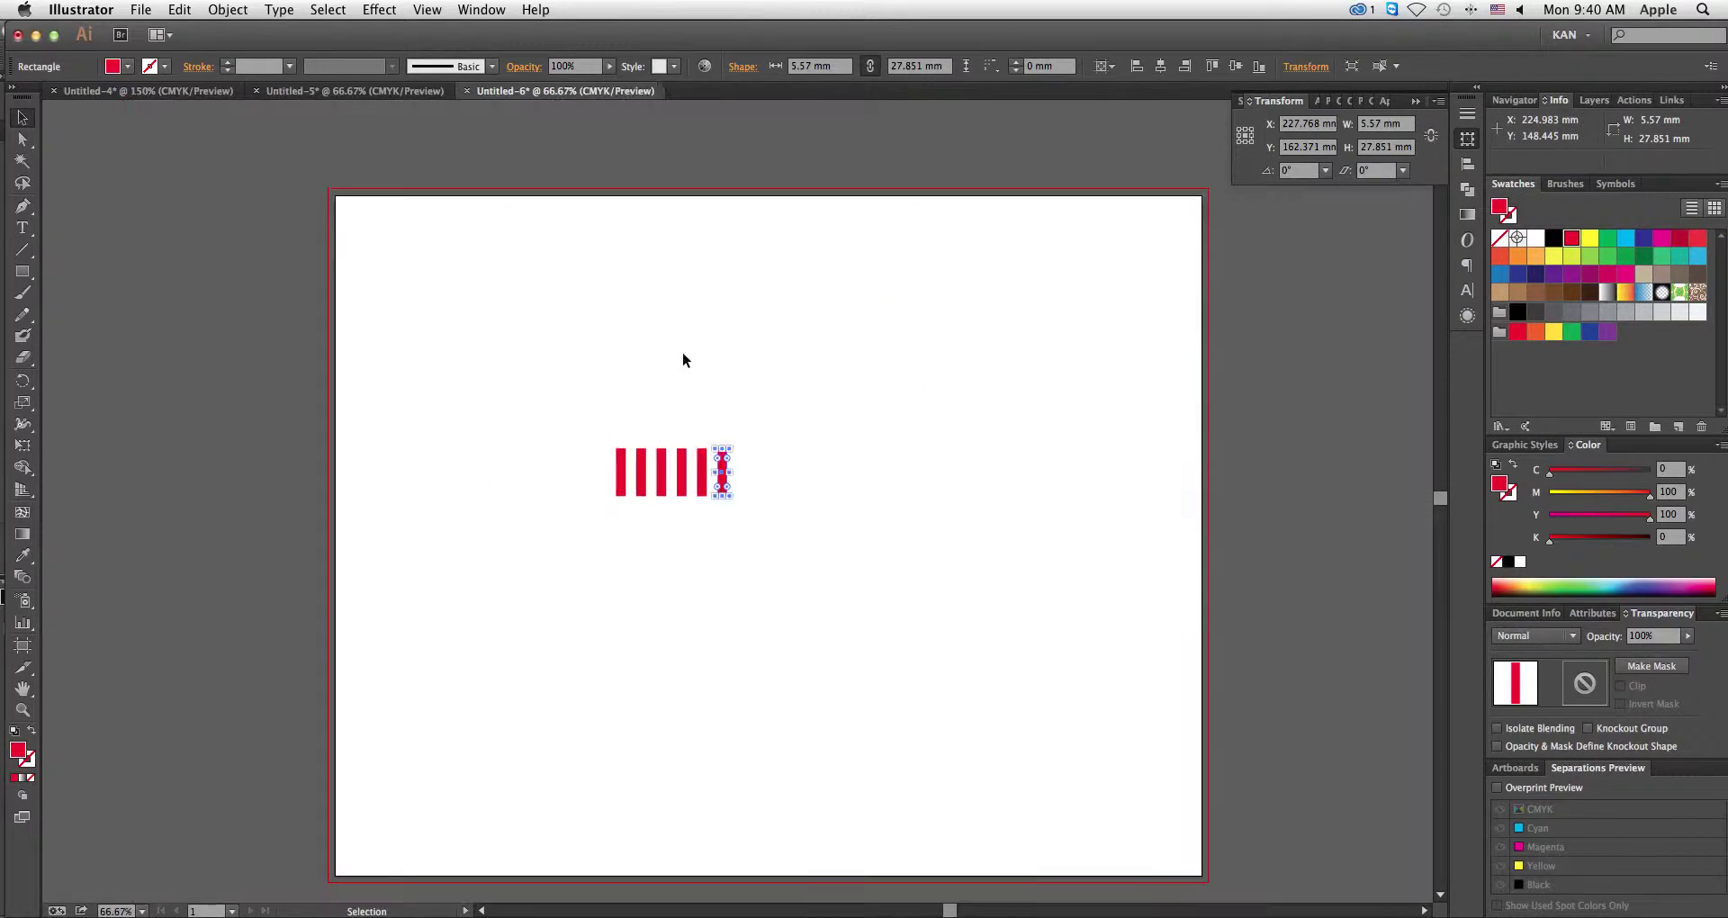
Step: Select all six red bars and start a New Brush of type Pattern Brush
click(675, 356)
drag(594, 402, 796, 528)
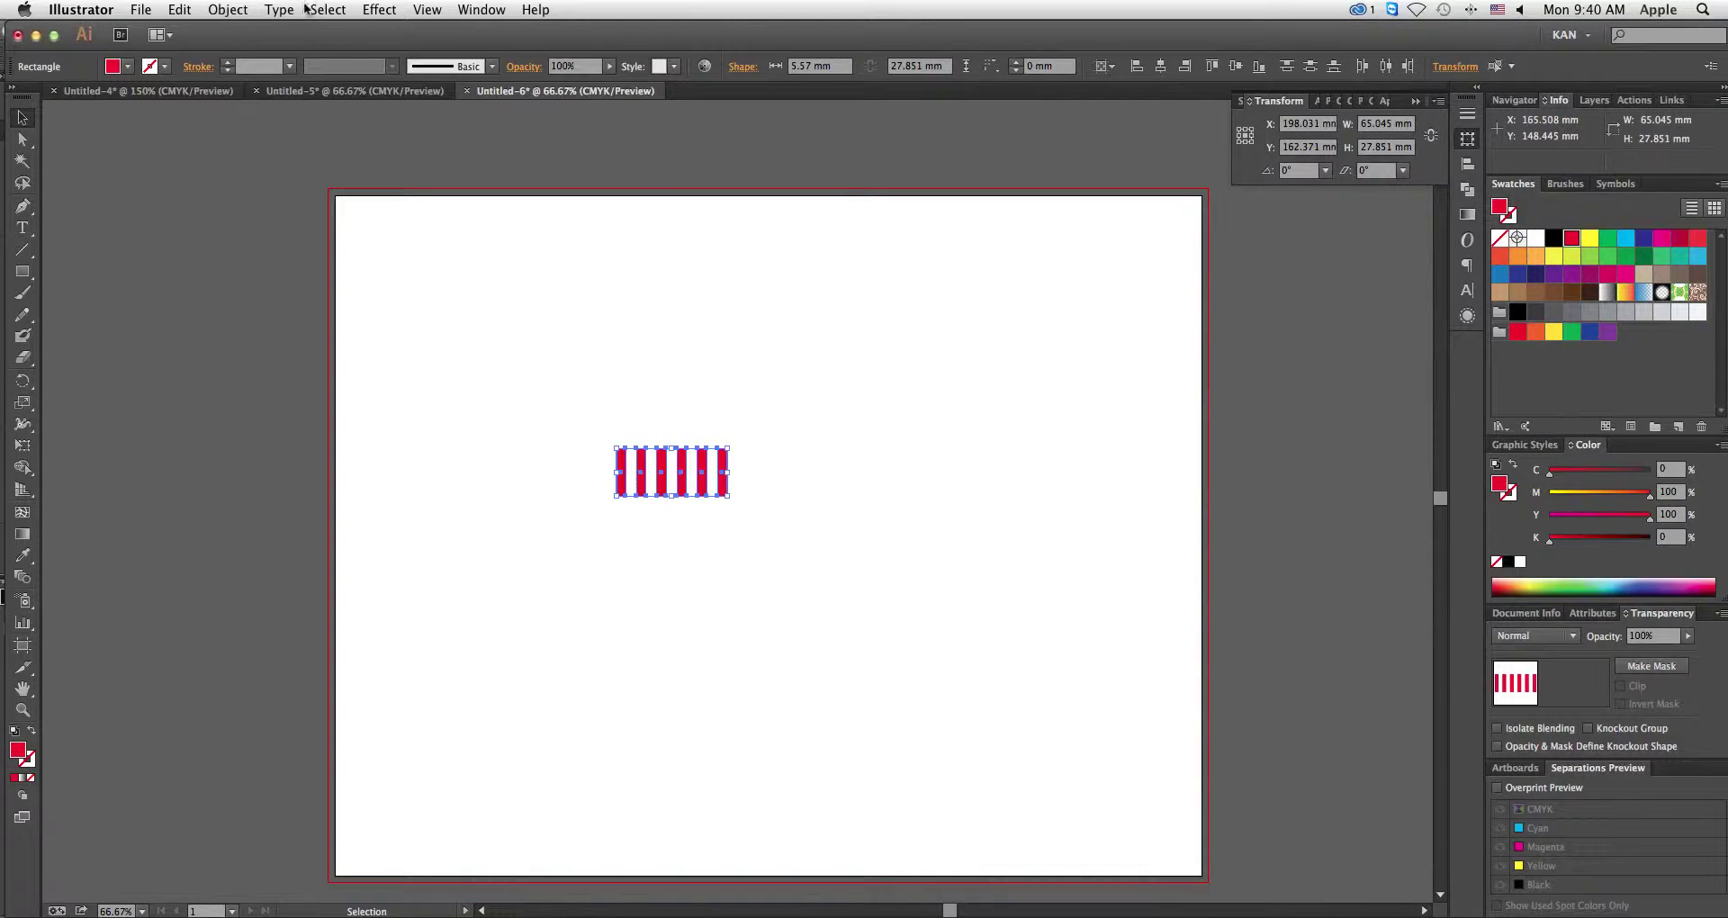
click(493, 67)
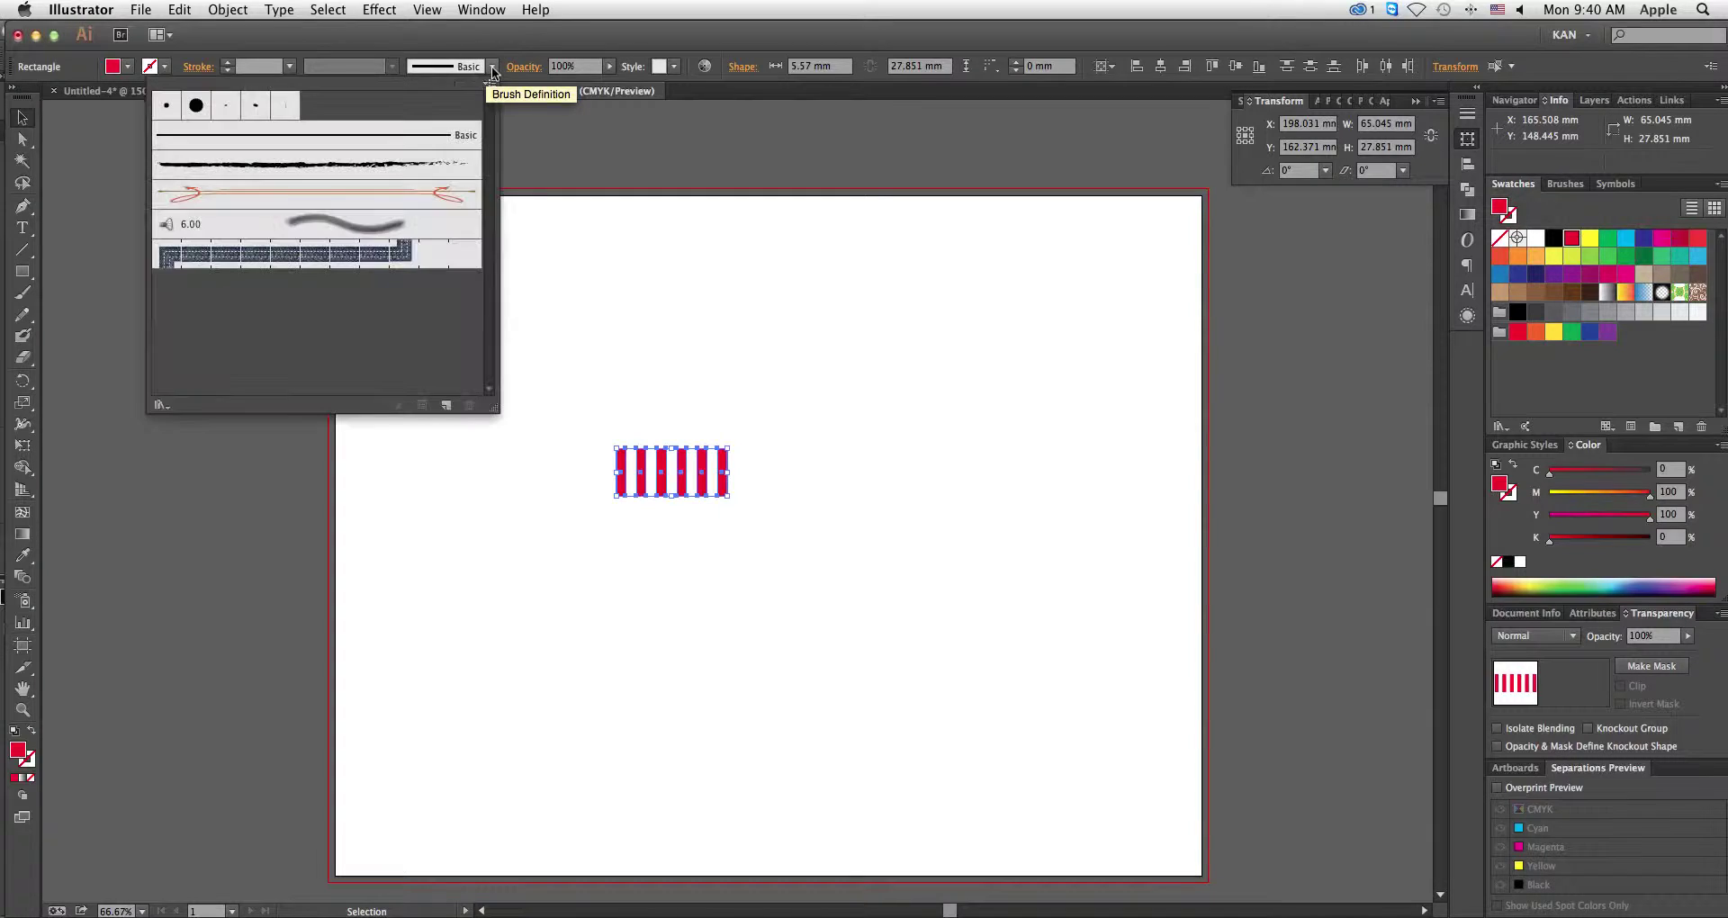
click(446, 405)
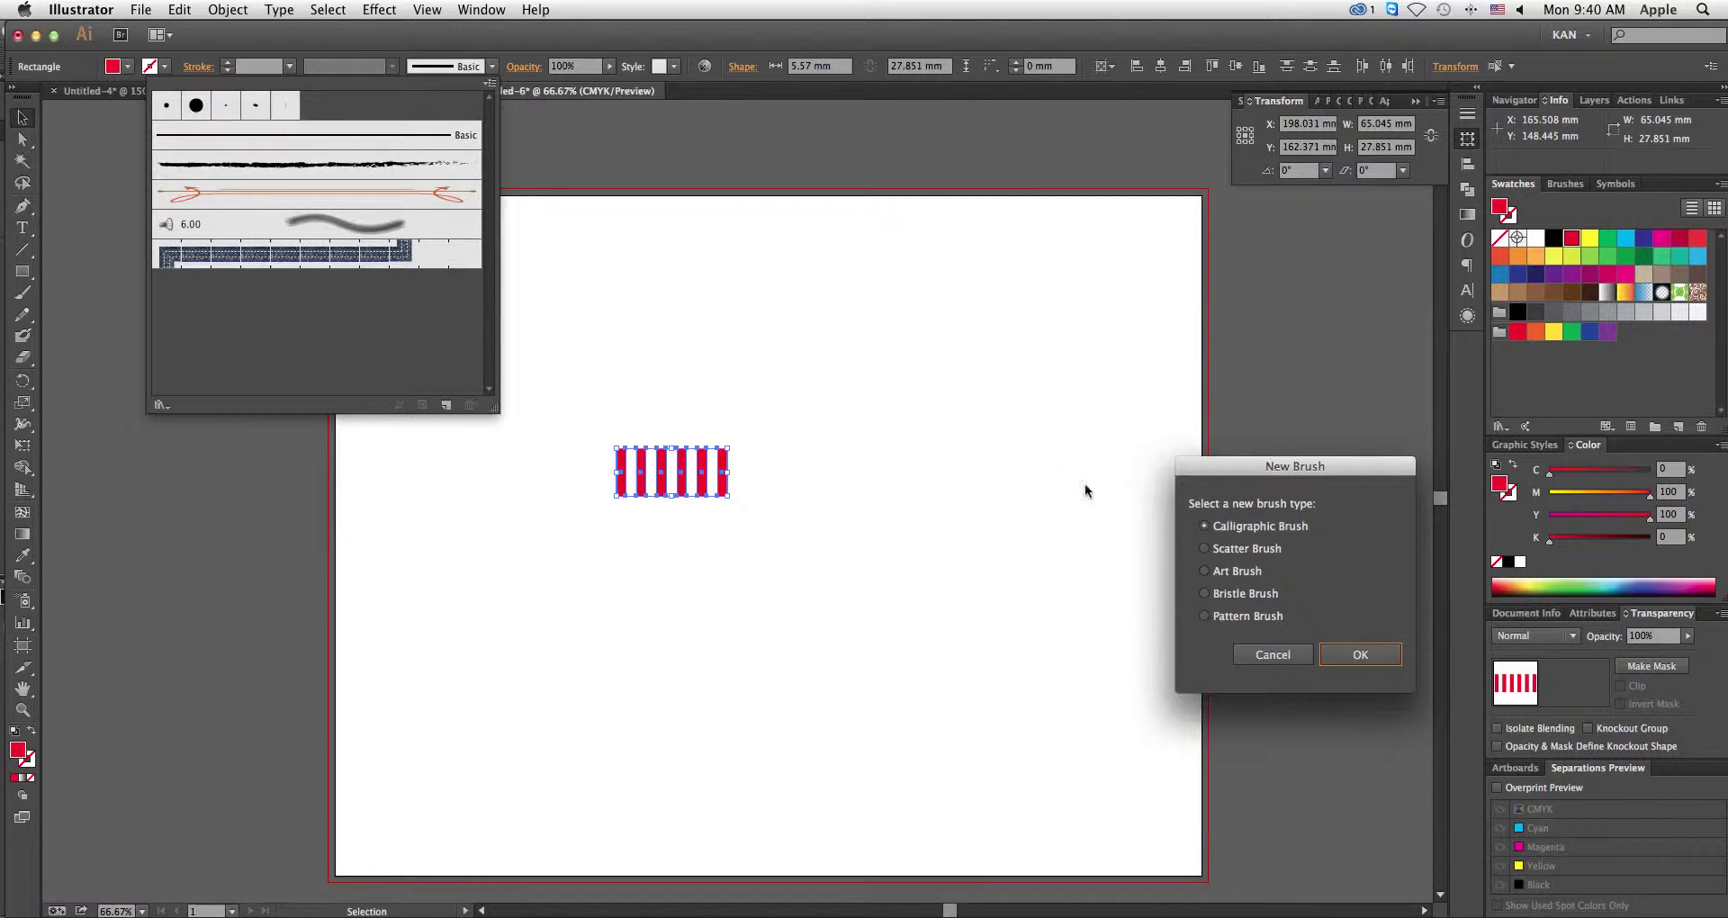
click(1205, 571)
Step: Confirm Pattern Brush and set its Outer Corner Tile to Auto-Between
click(1354, 654)
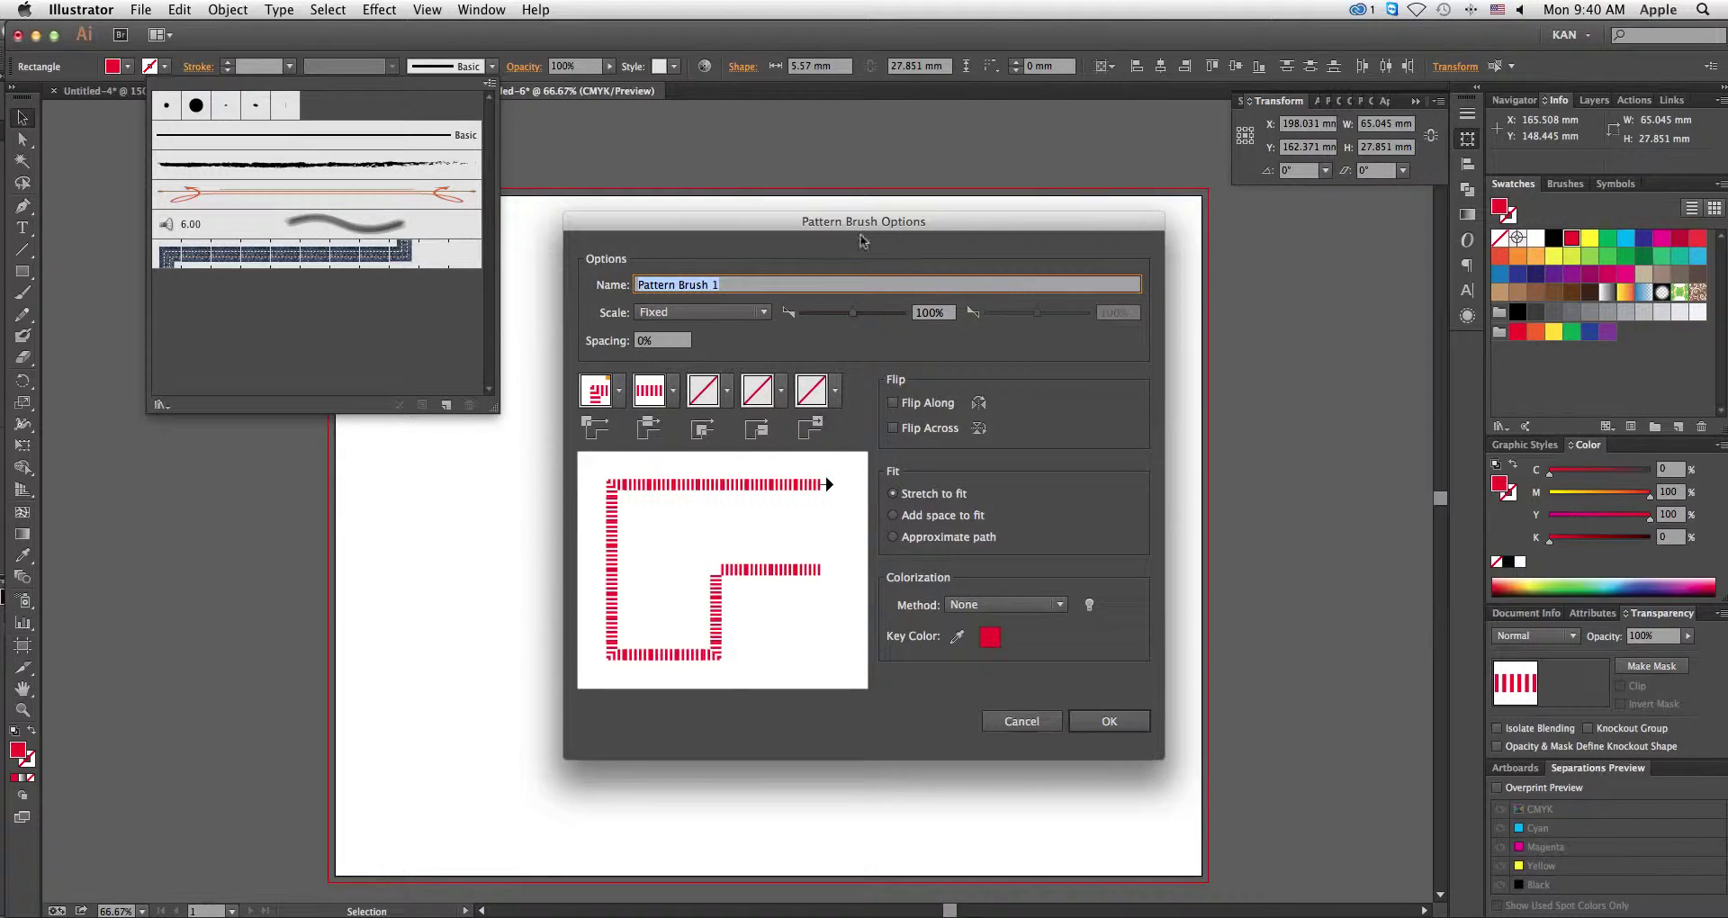
drag(861, 236, 1068, 234)
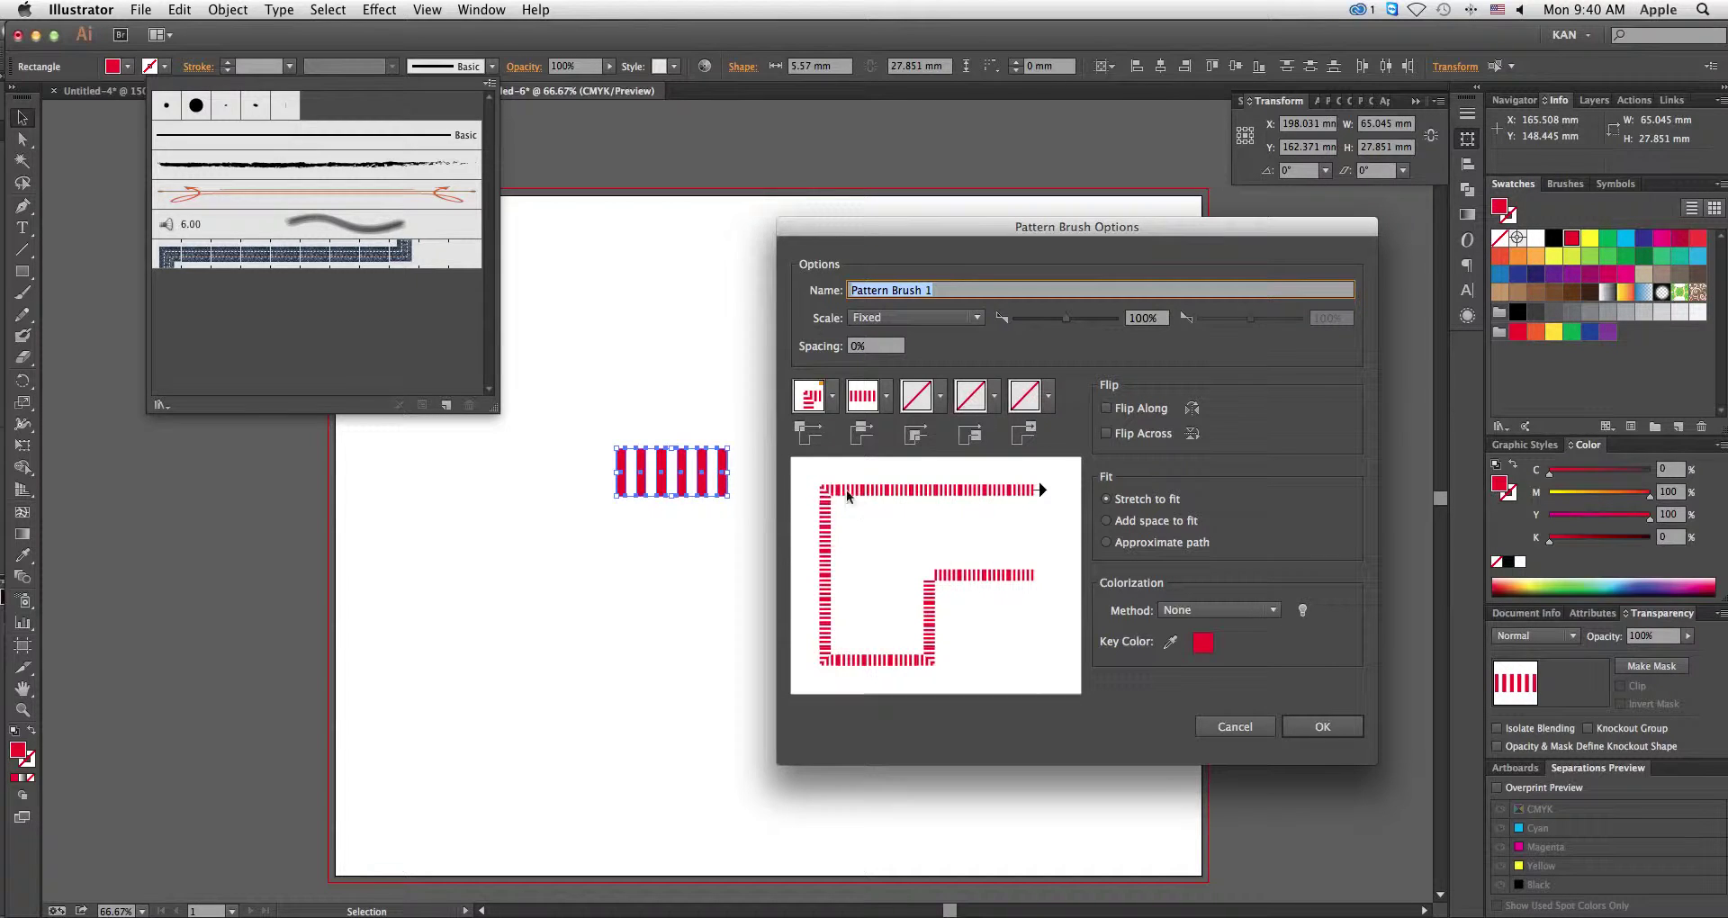
click(835, 398)
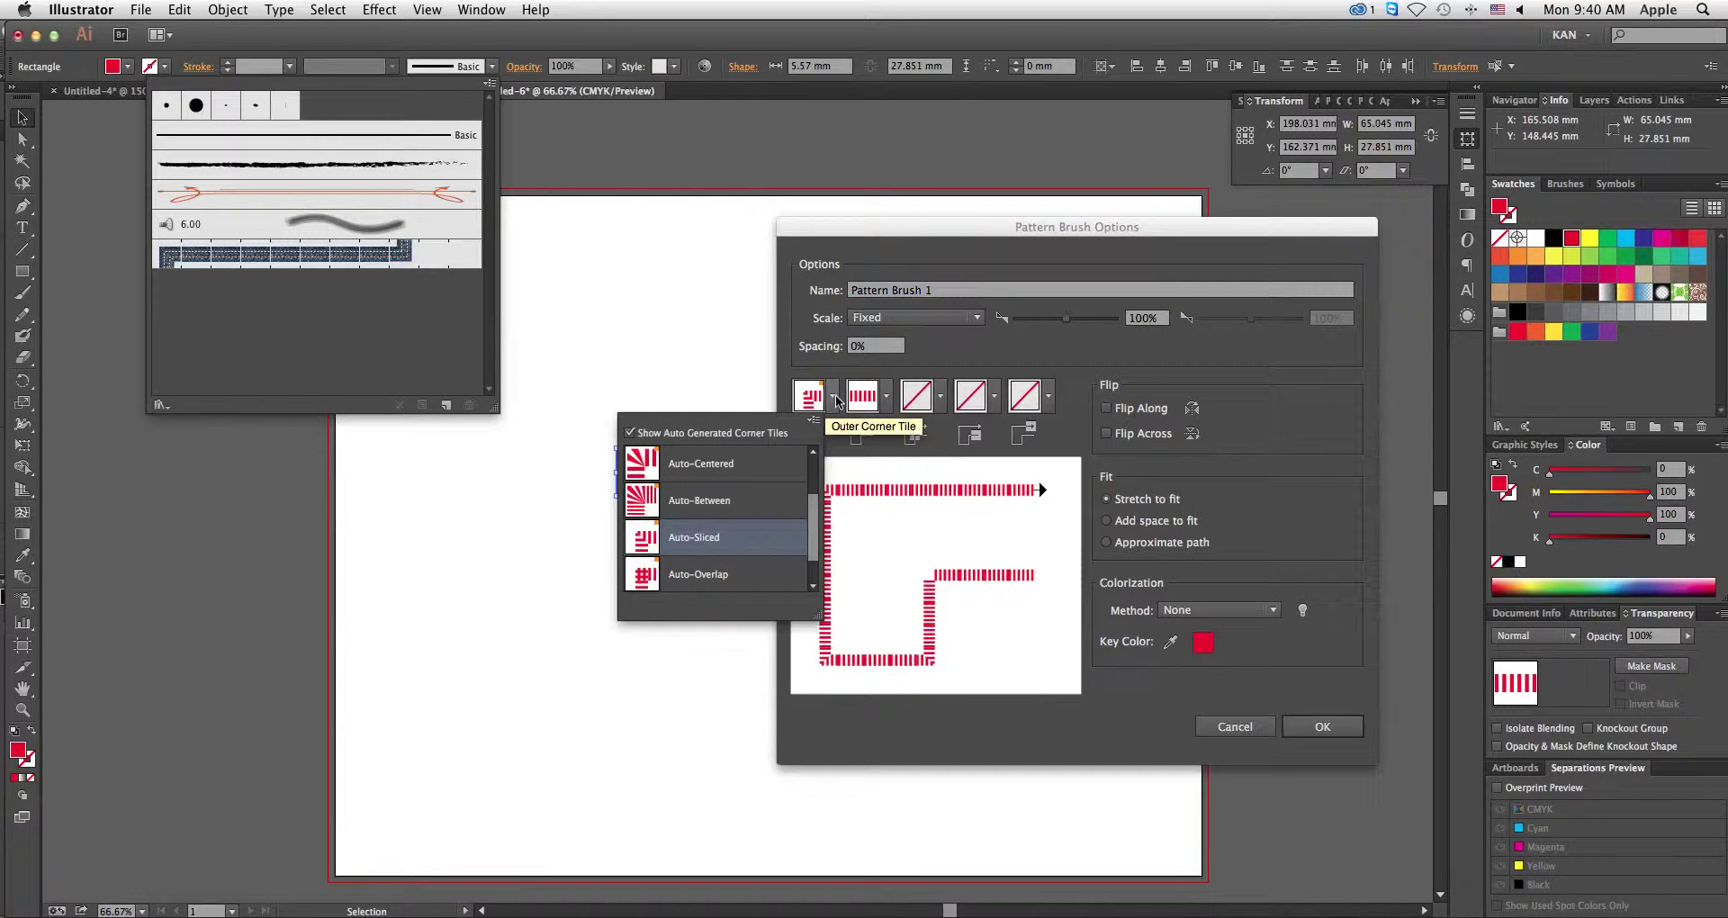
click(722, 464)
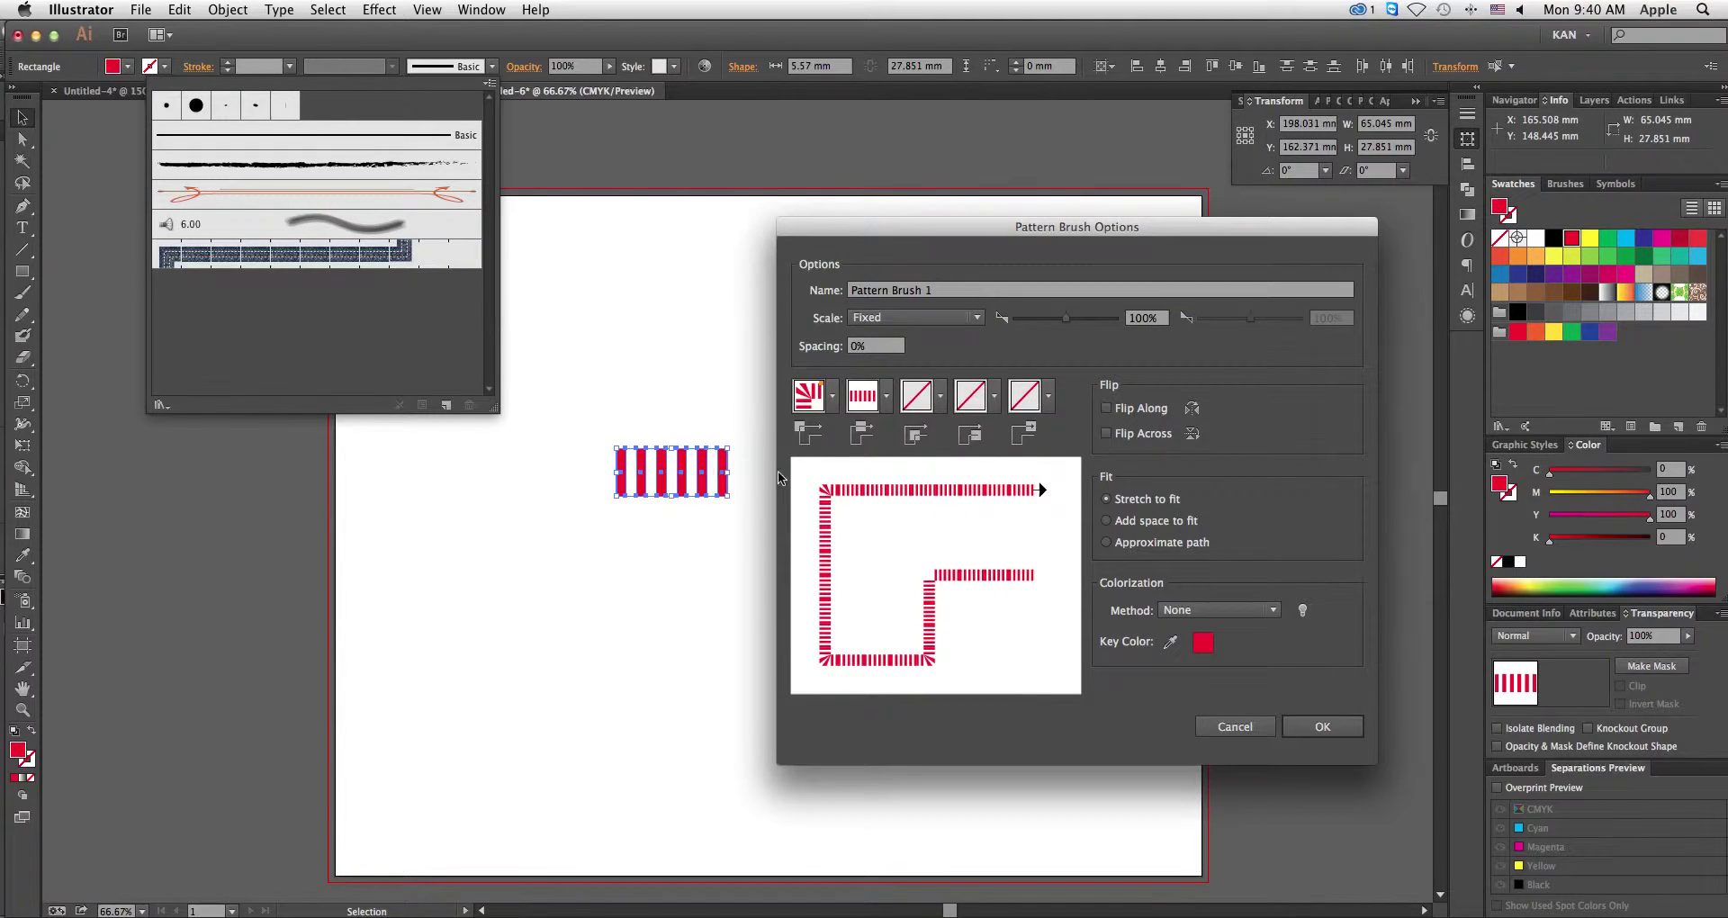
click(832, 396)
click(723, 503)
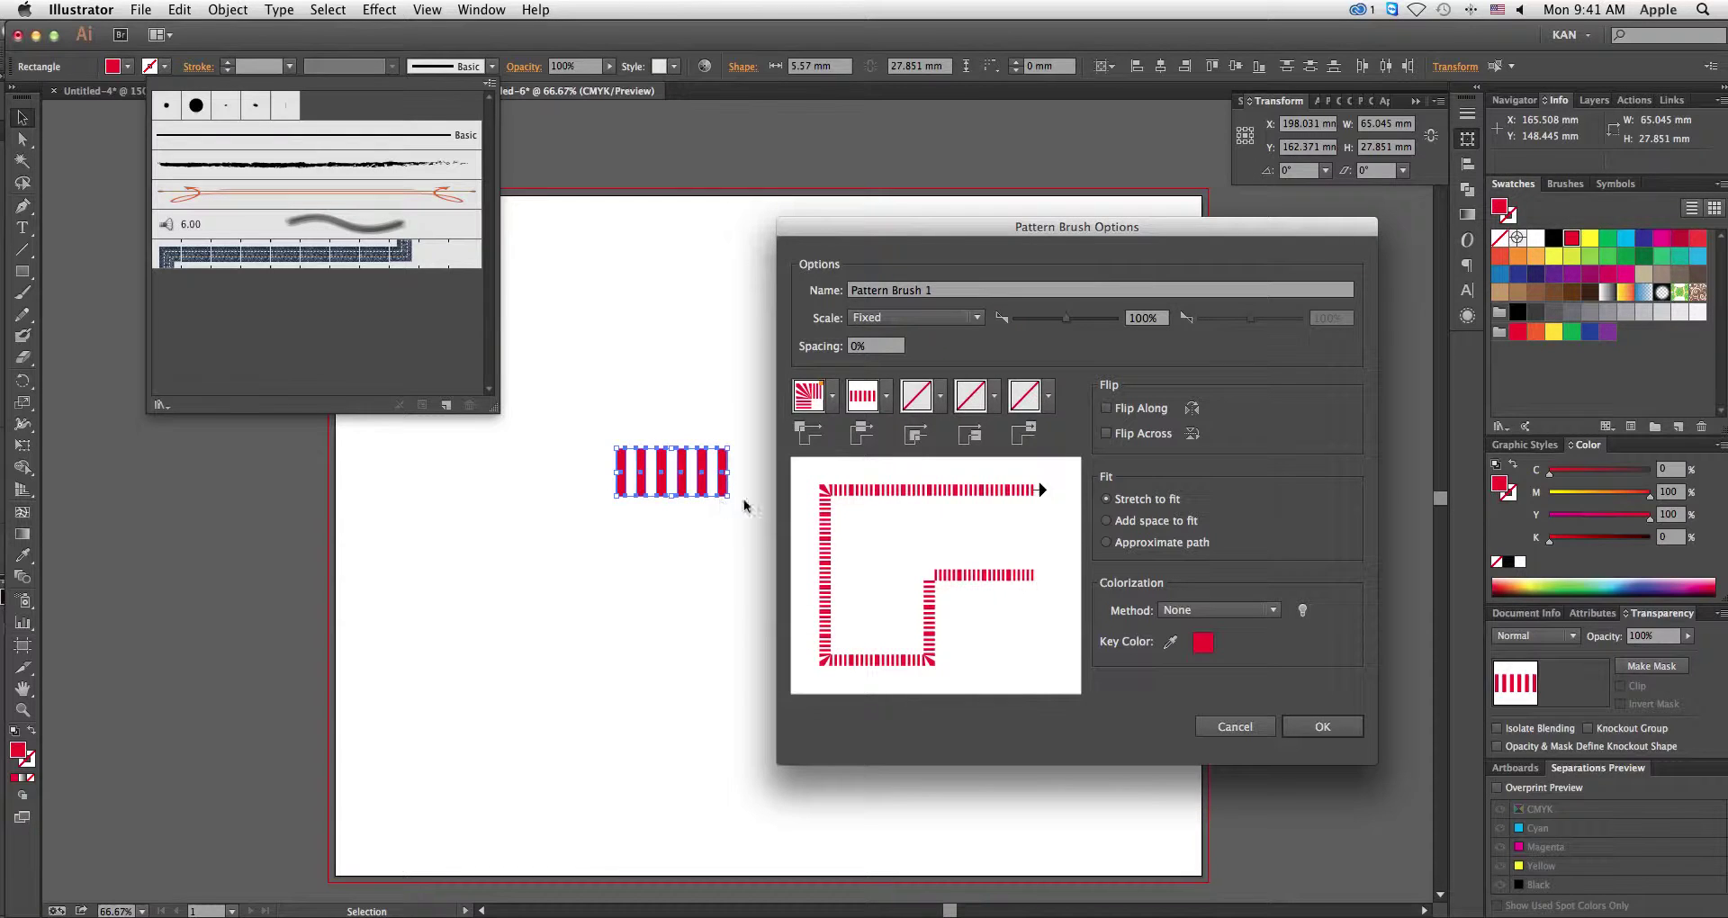
click(832, 396)
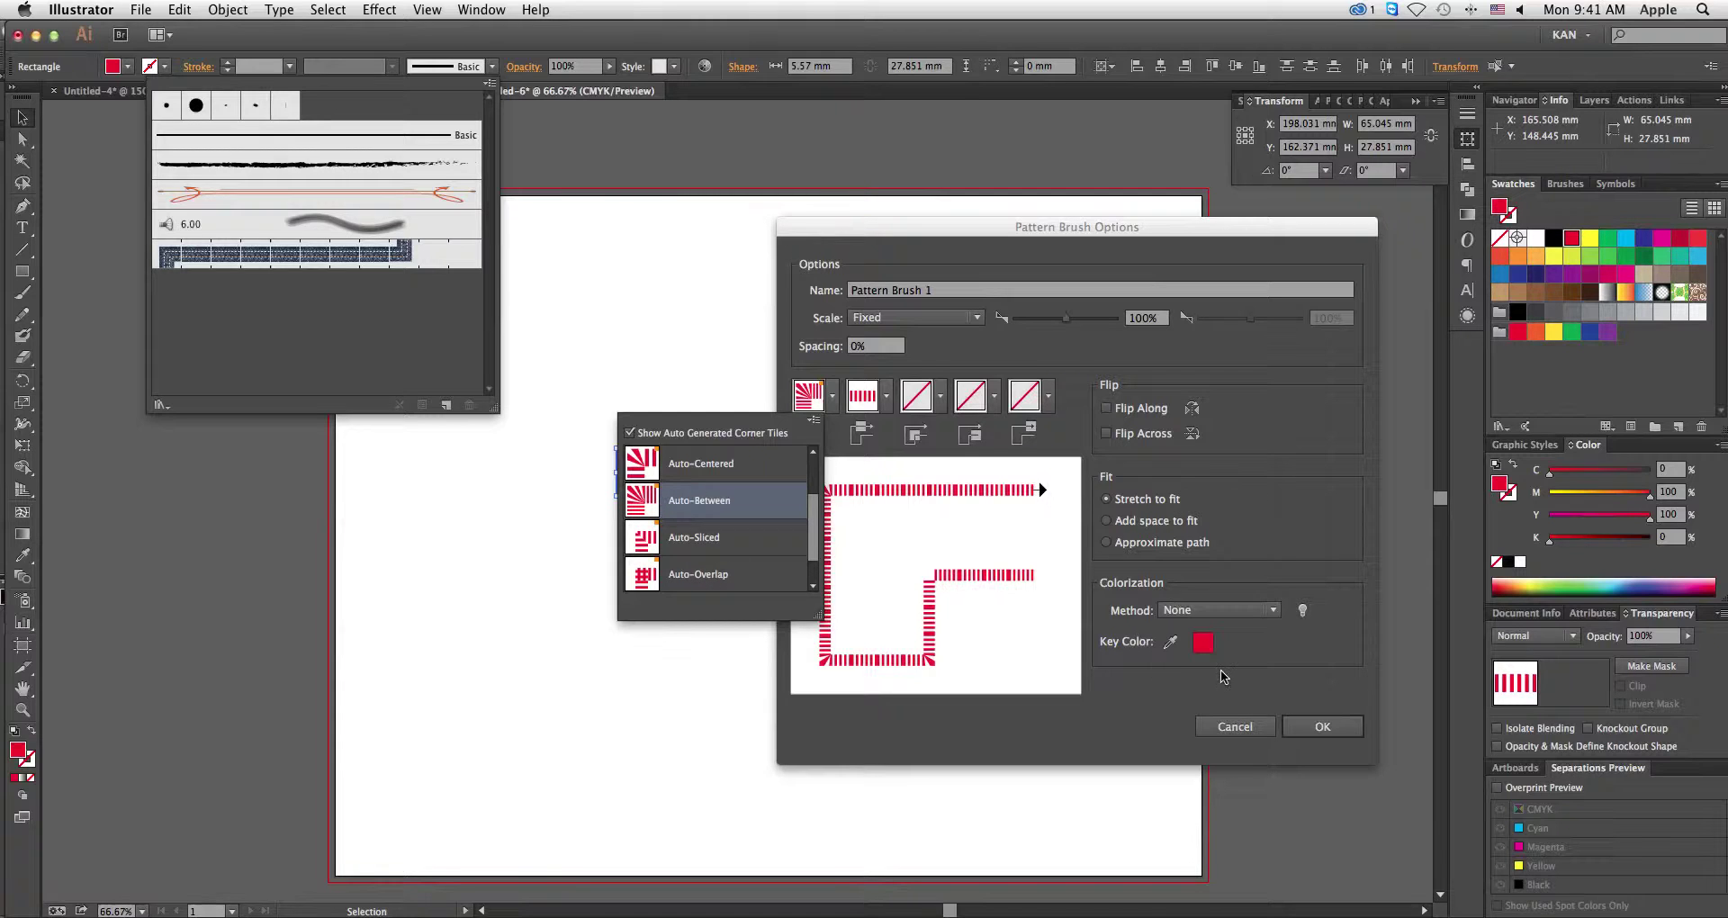
Step: Keep the original bars as Side Tile and set Inner Corner Tile to Auto-Centered
click(879, 401)
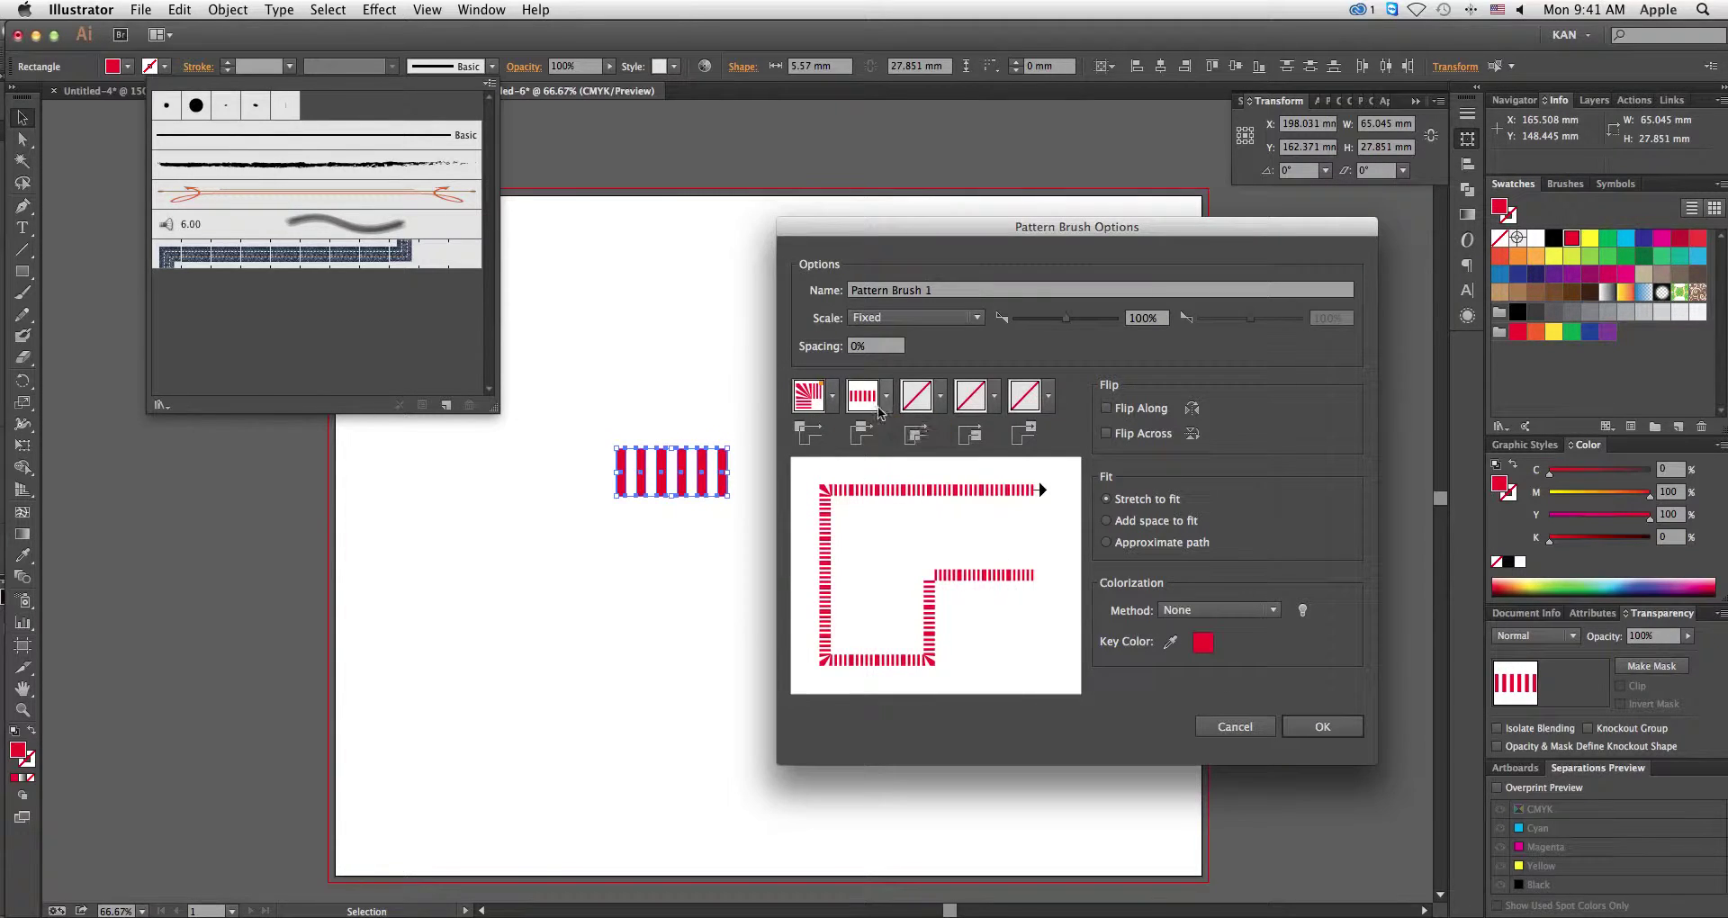
click(885, 400)
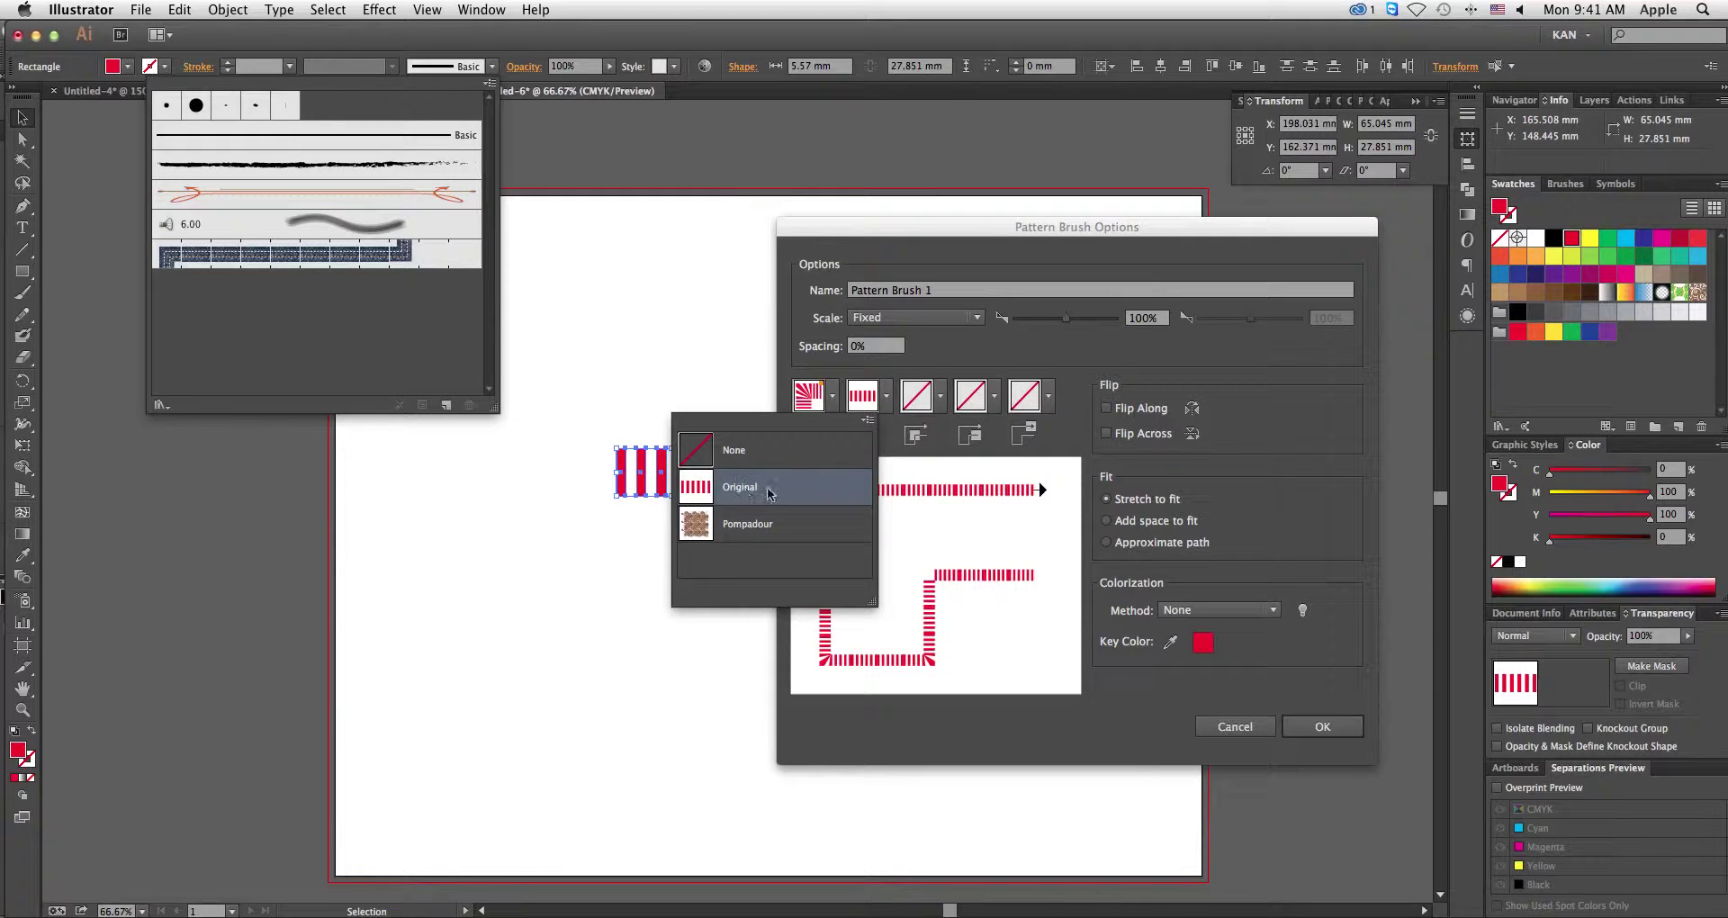
click(927, 405)
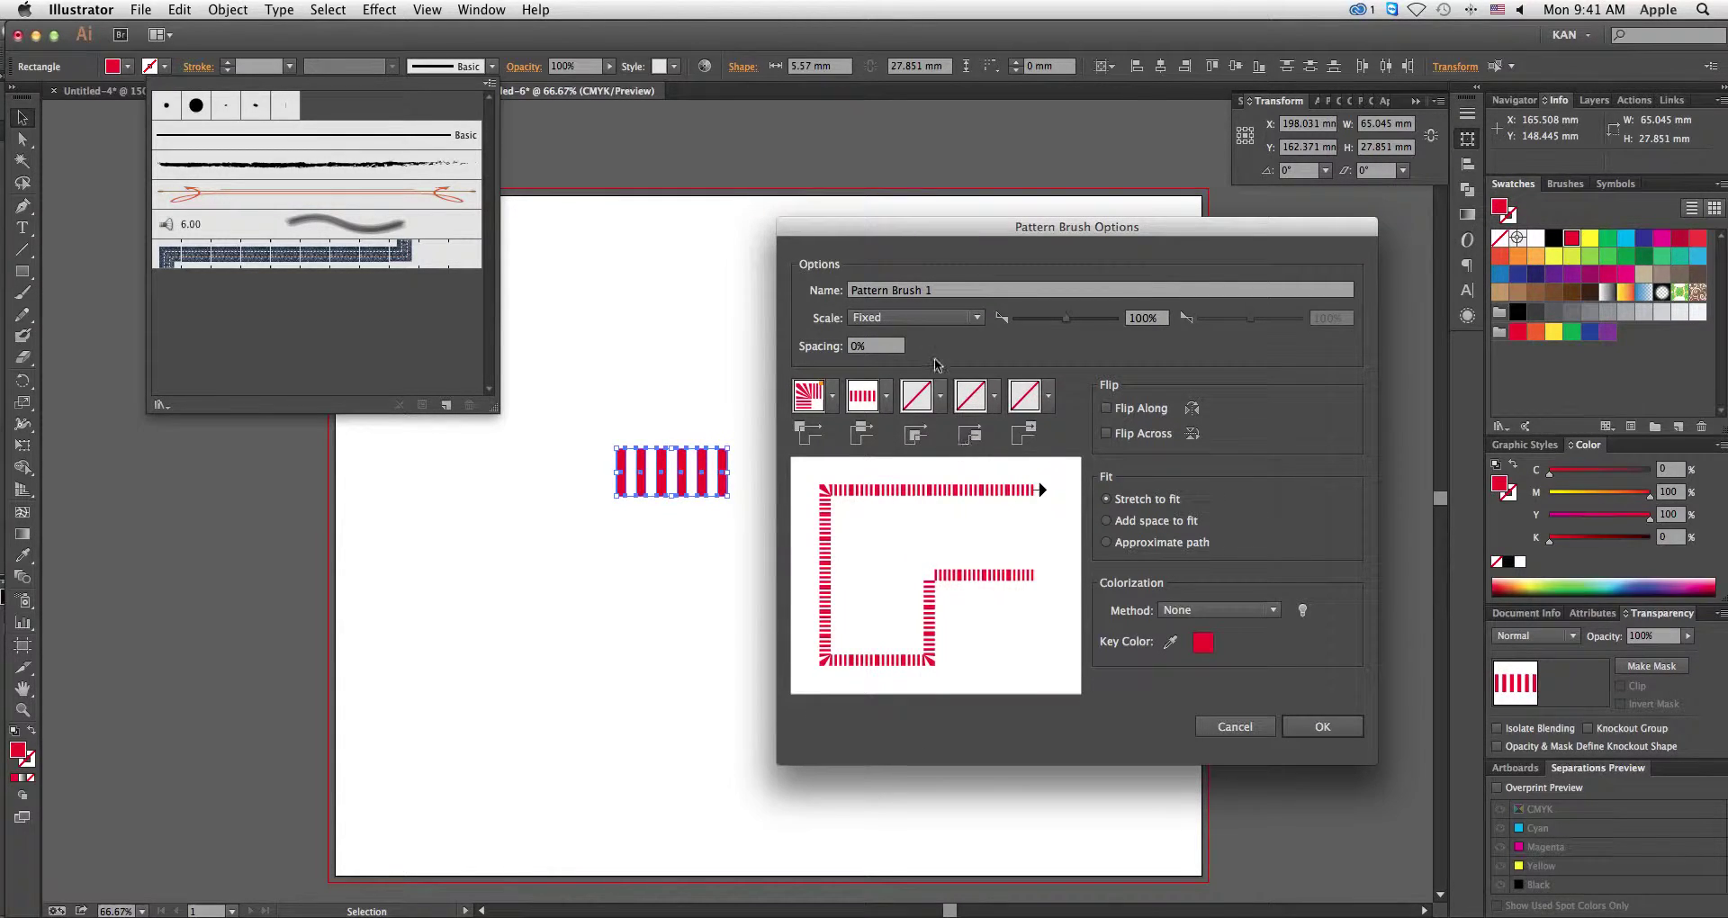
click(927, 400)
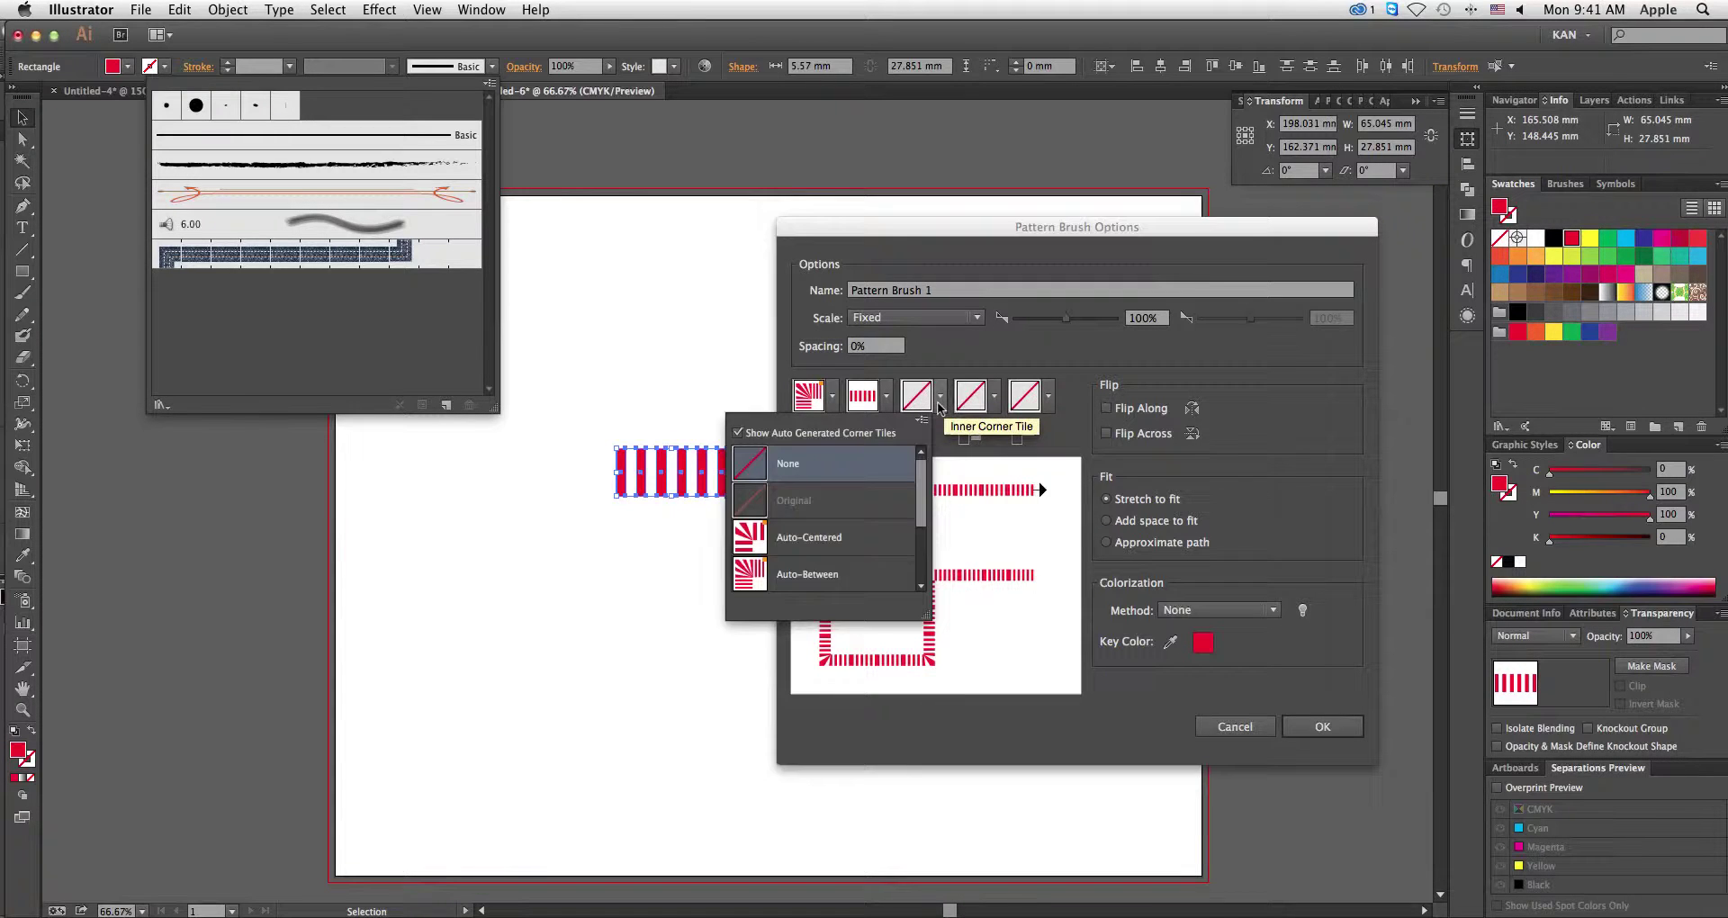
click(814, 577)
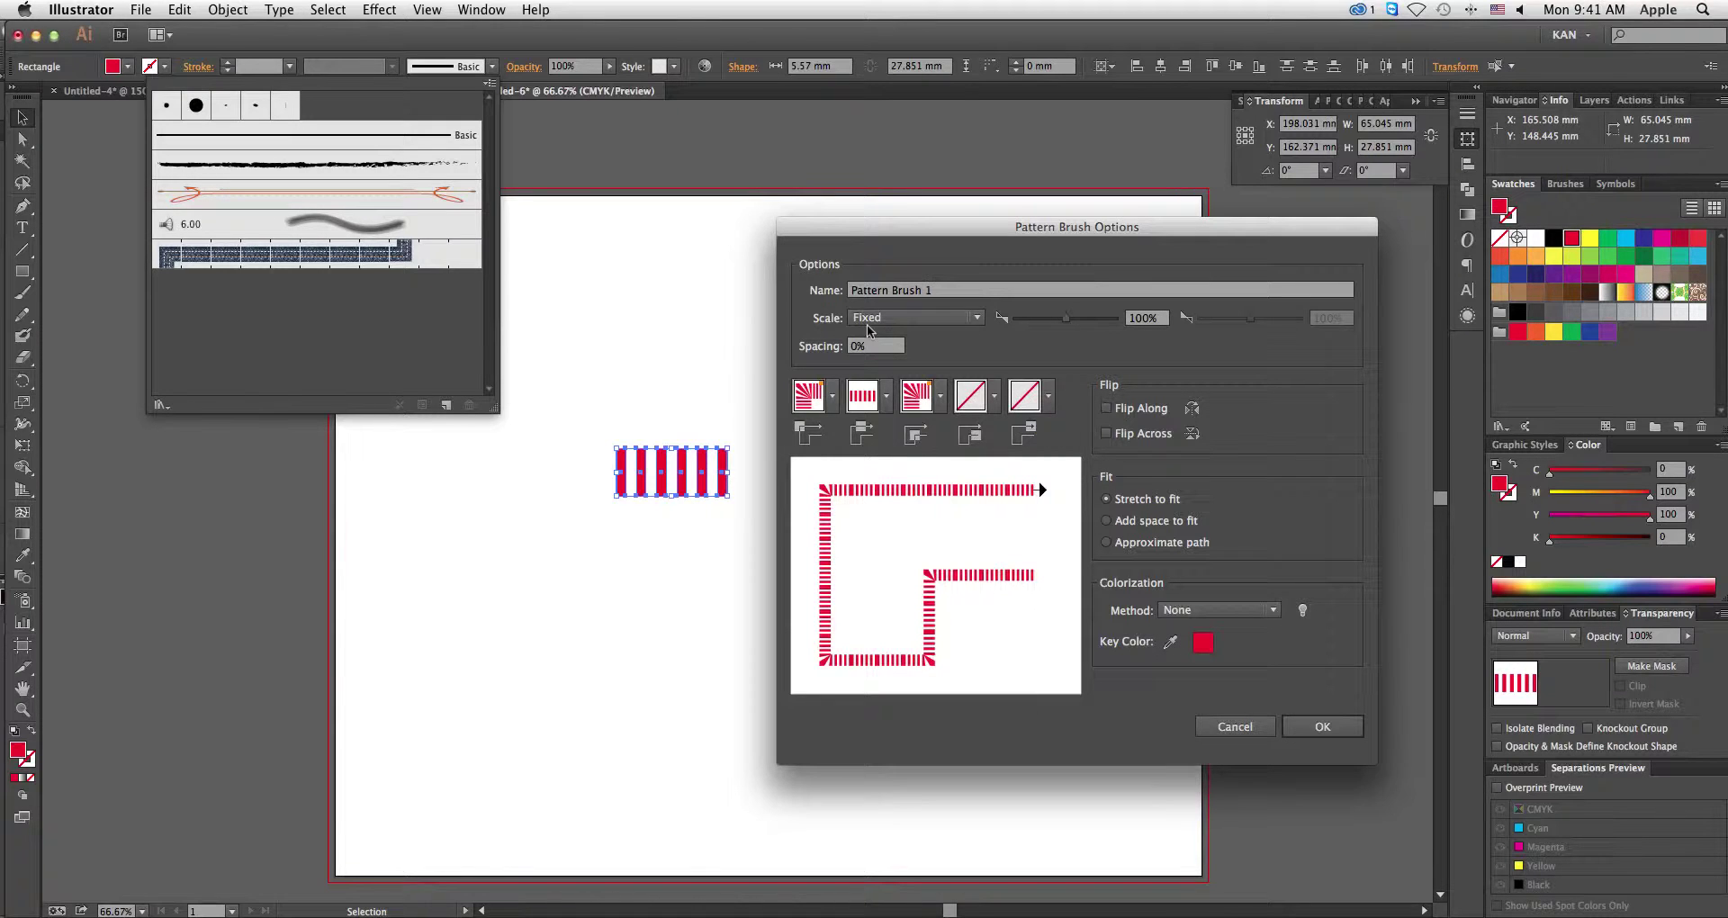
Step: Save Pattern Brush 1 and delete all six red stripes from the artboard
click(1335, 729)
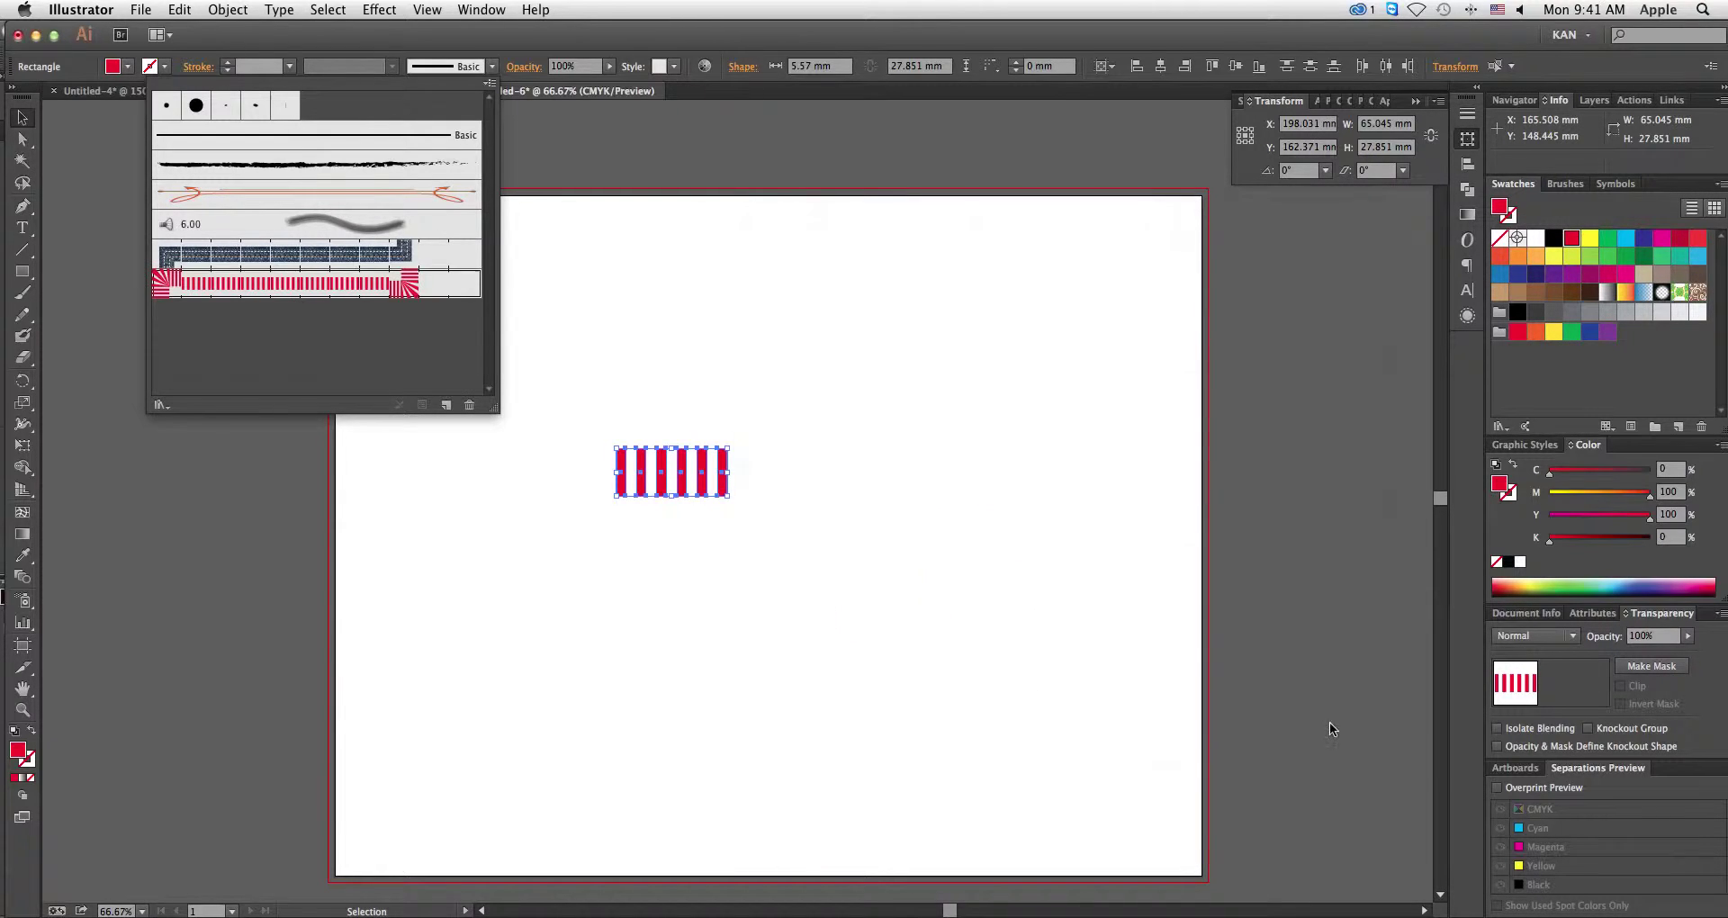
key(F5)
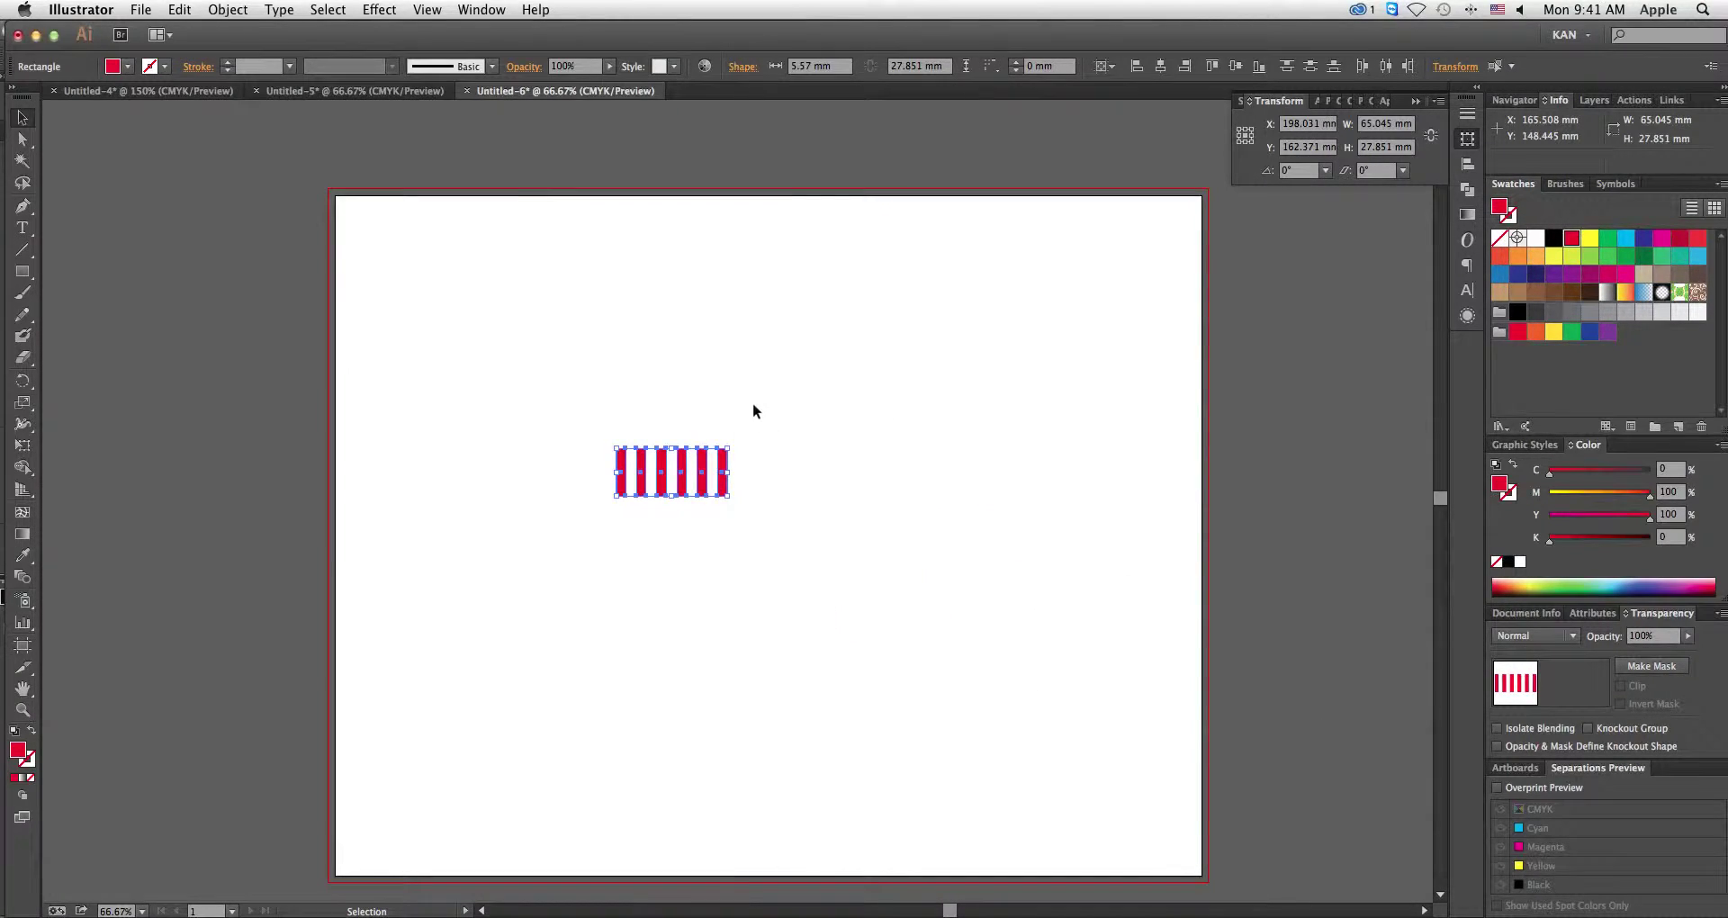
drag(783, 447, 652, 504)
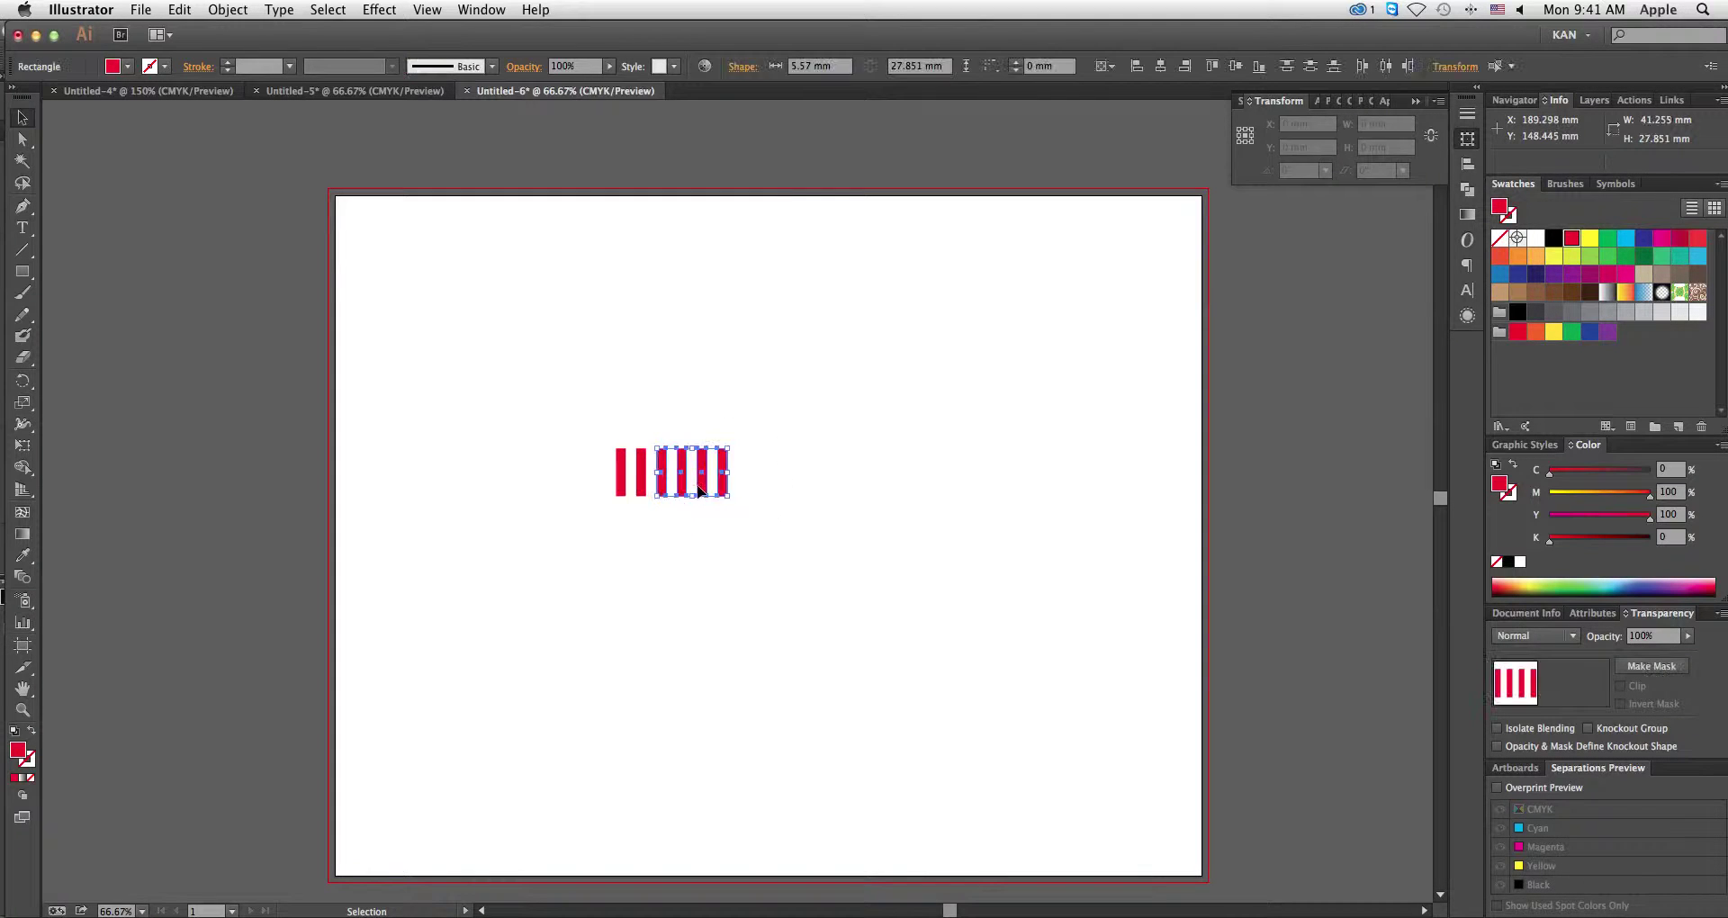
key(Delete)
drag(799, 425, 621, 513)
key(Delete)
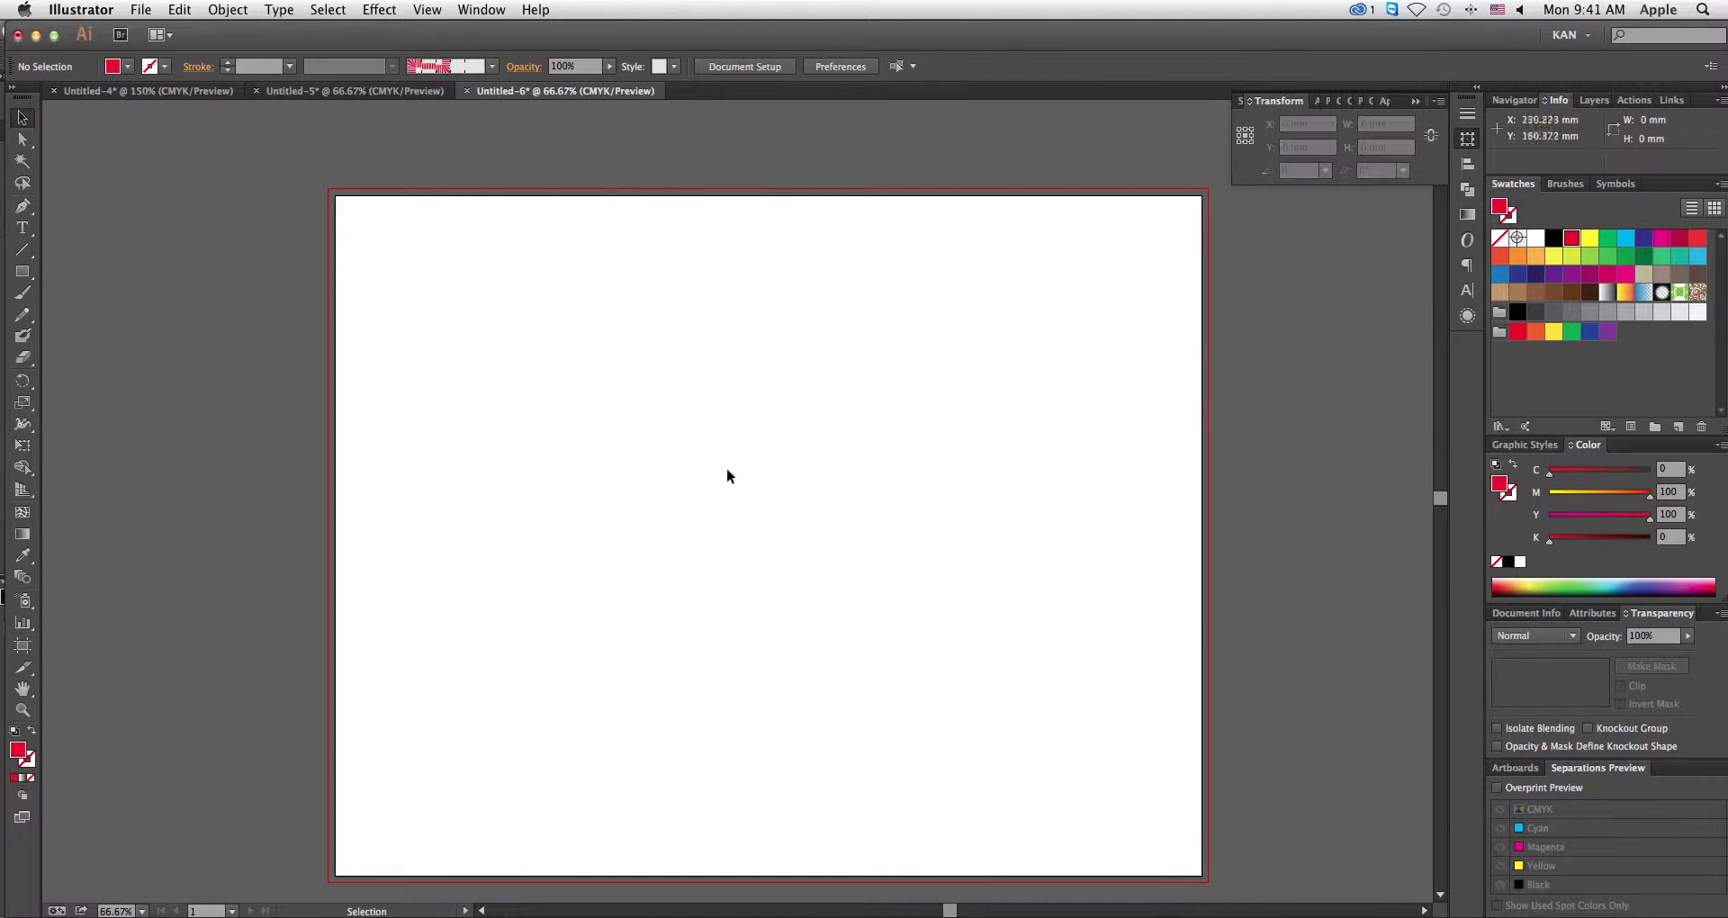
Step: Draw a rectangle with no fill and a black stroke using Pattern Brush 1
click(22, 271)
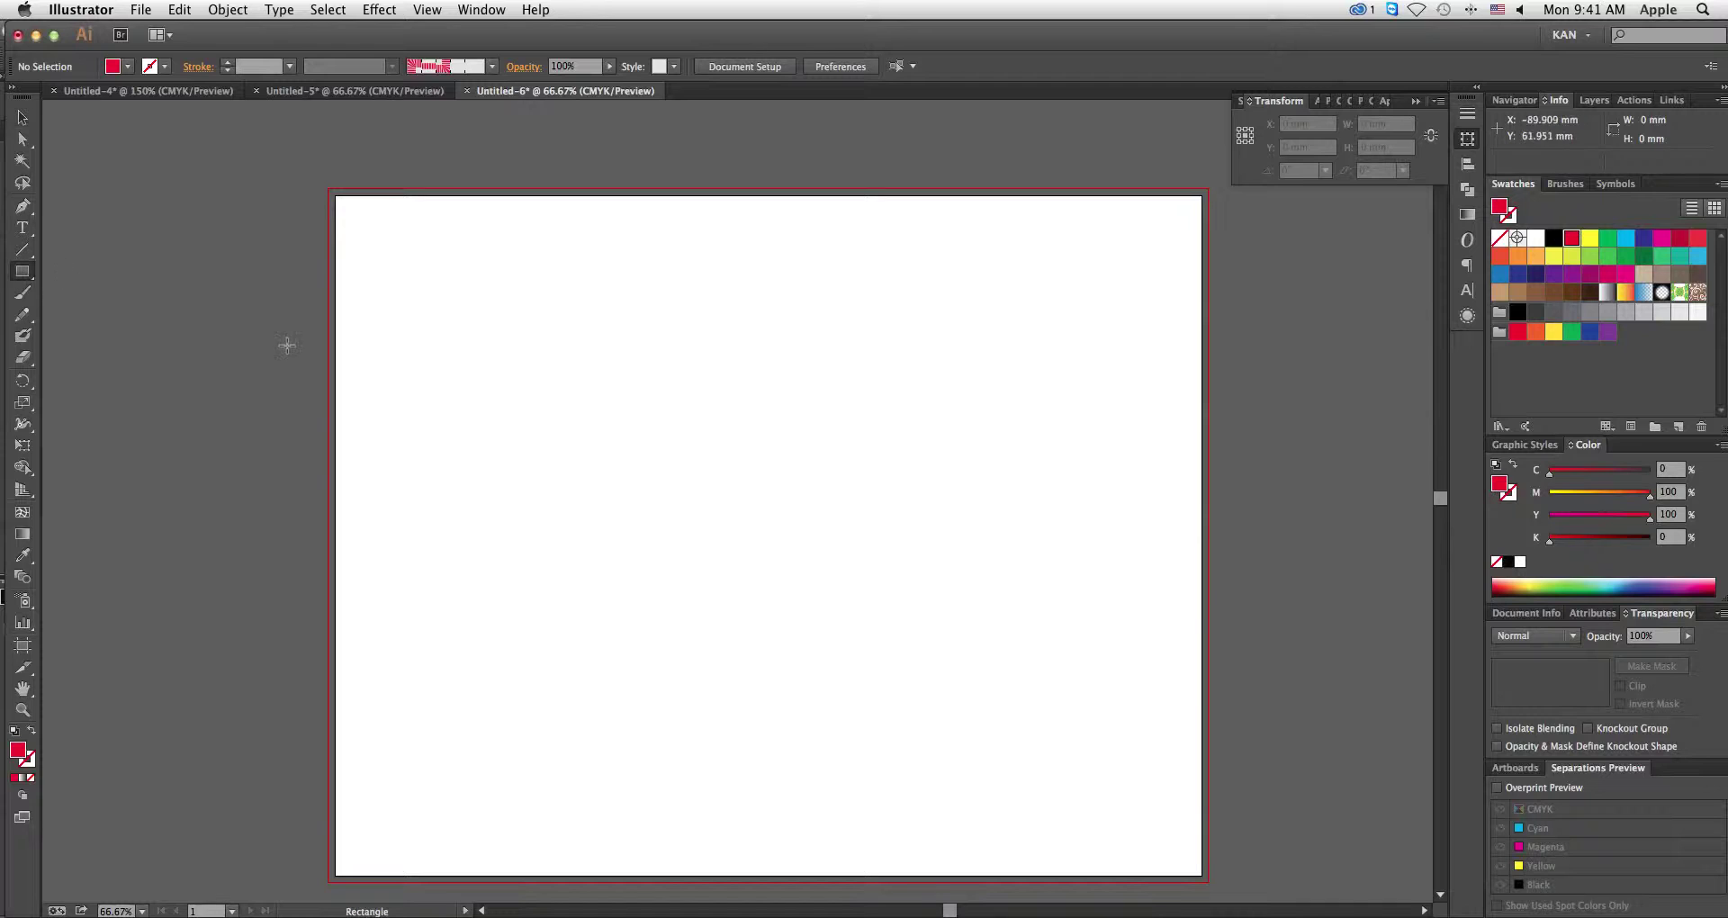
drag(560, 402, 982, 702)
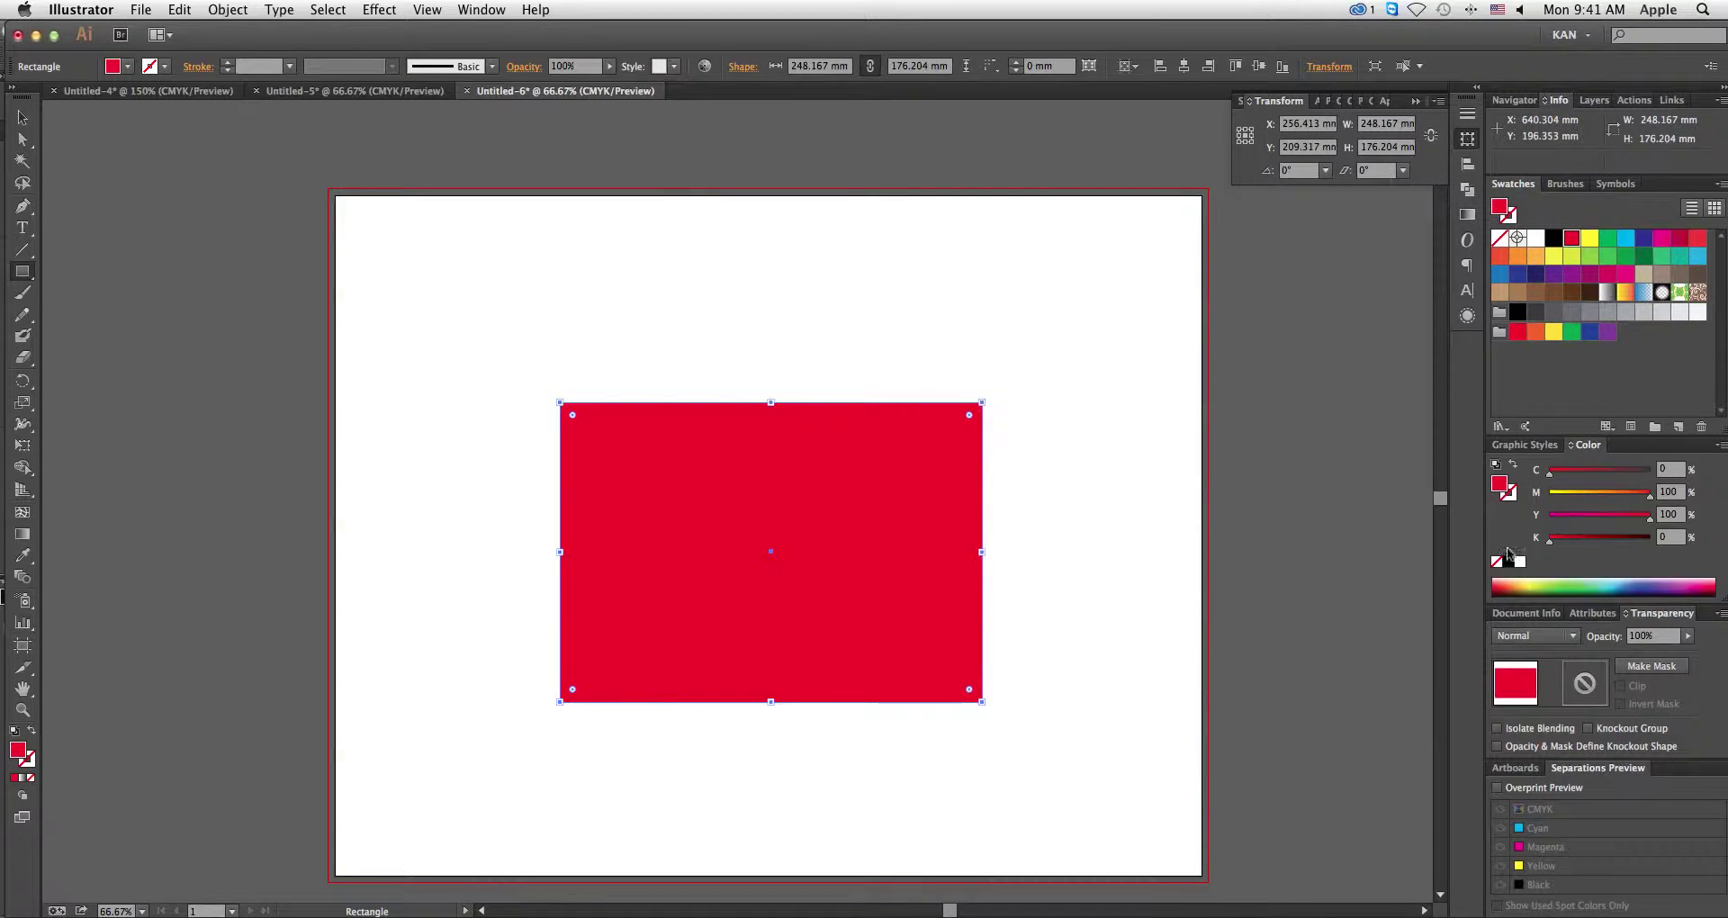
click(1495, 562)
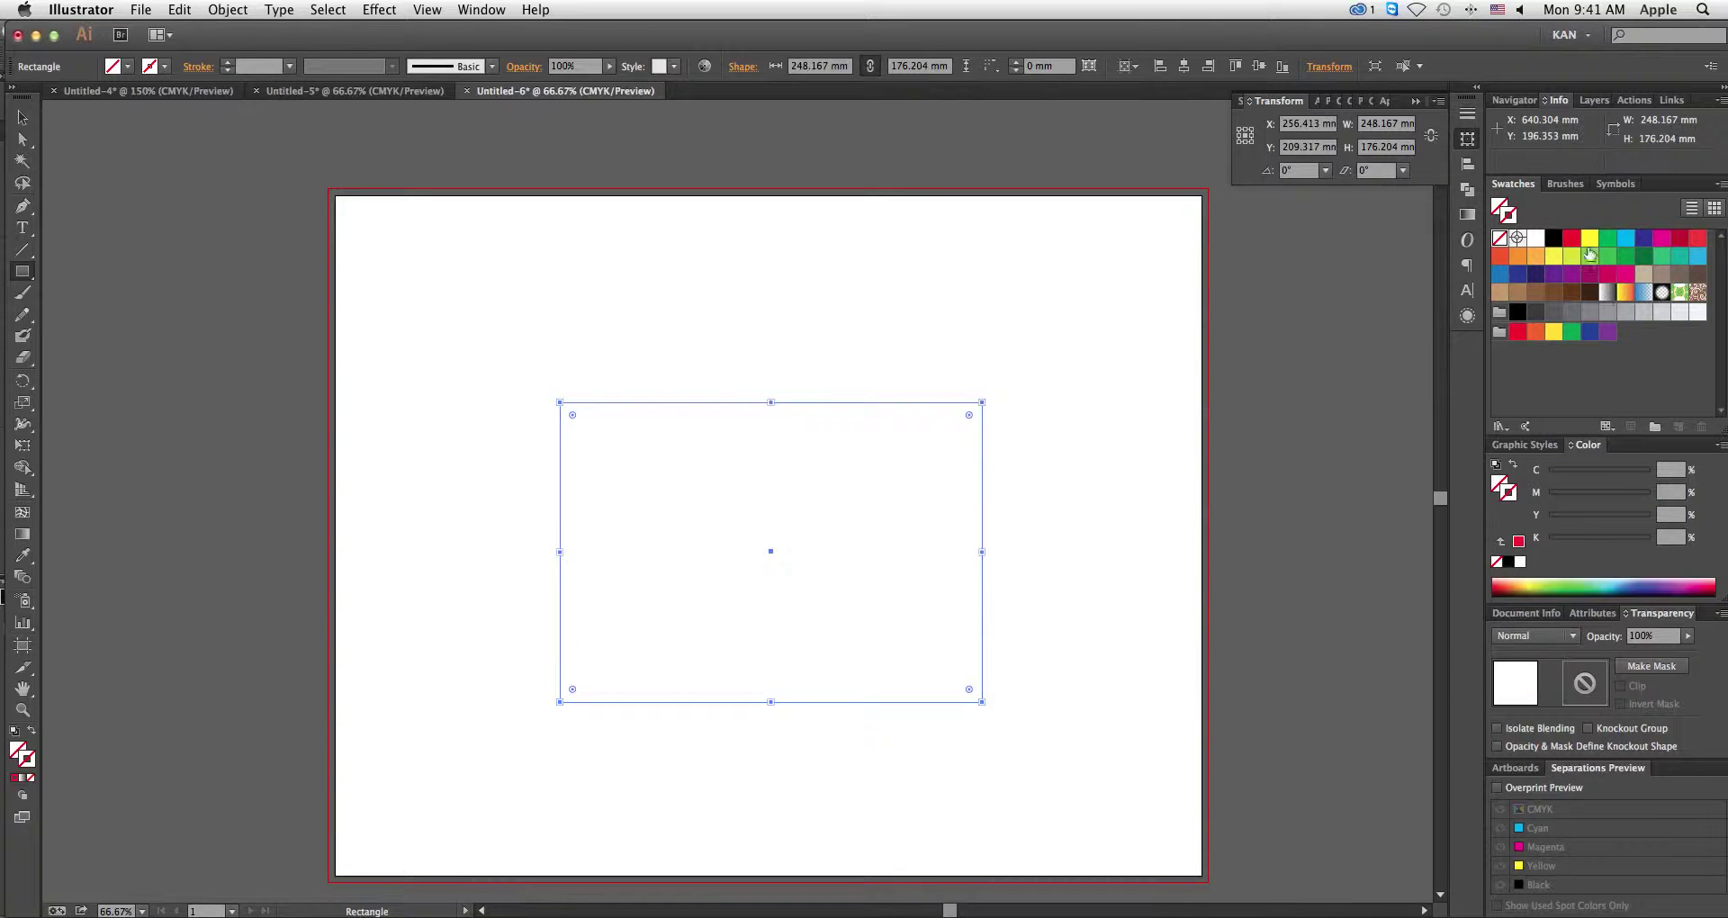
click(1559, 242)
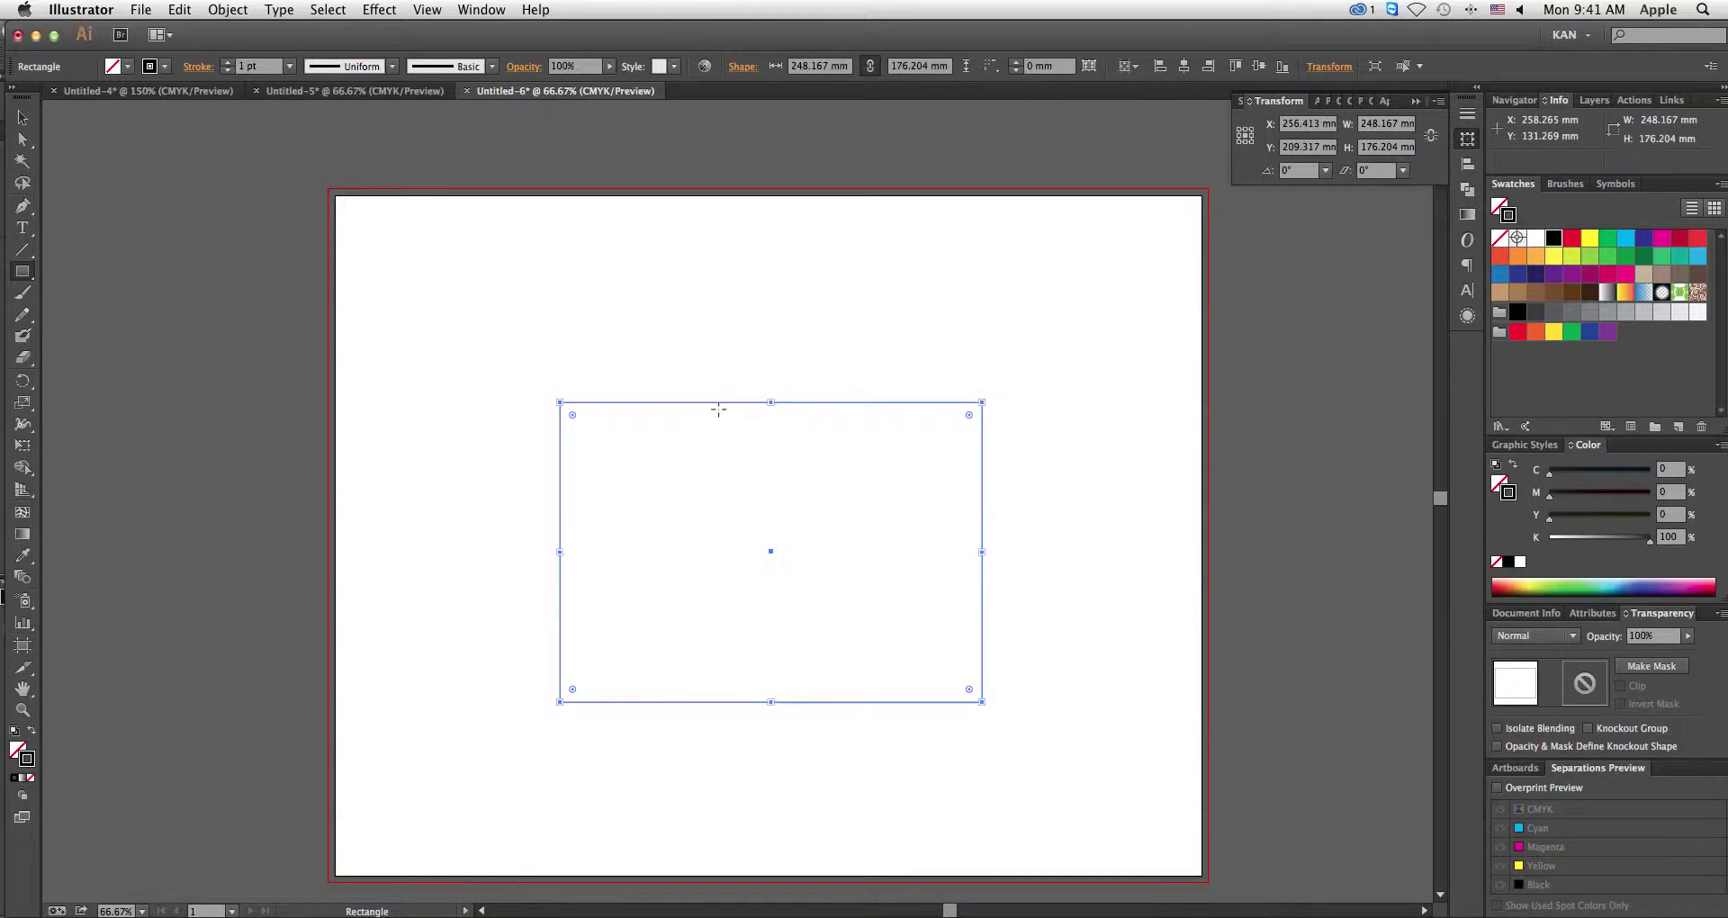
click(493, 66)
click(374, 290)
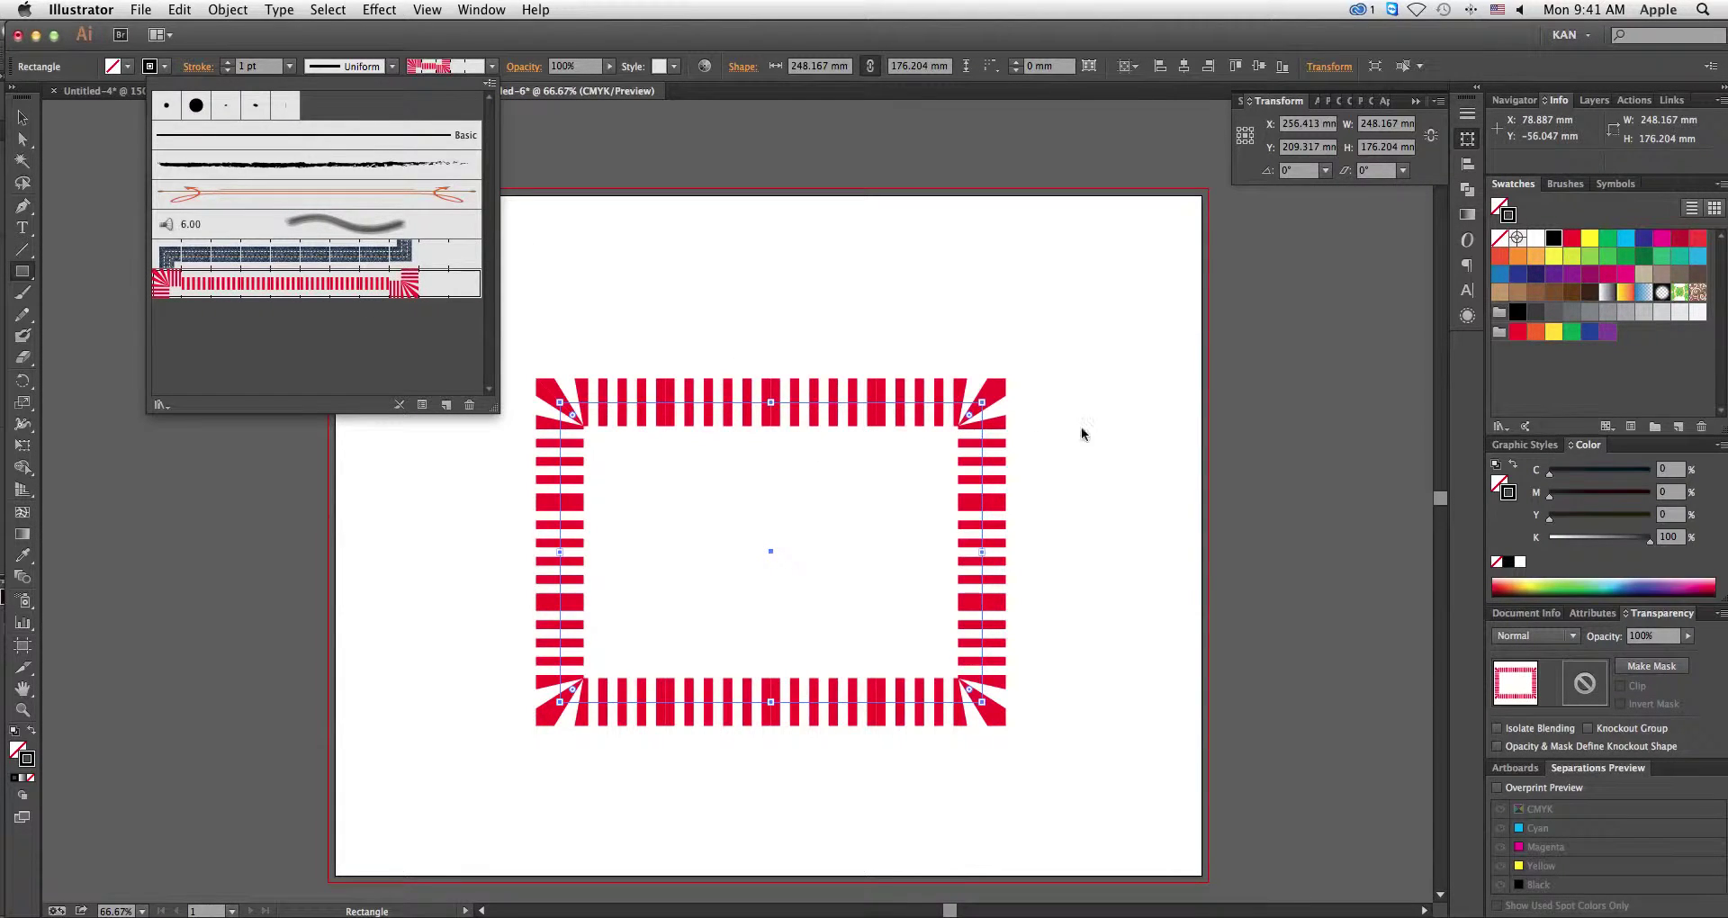
click(909, 366)
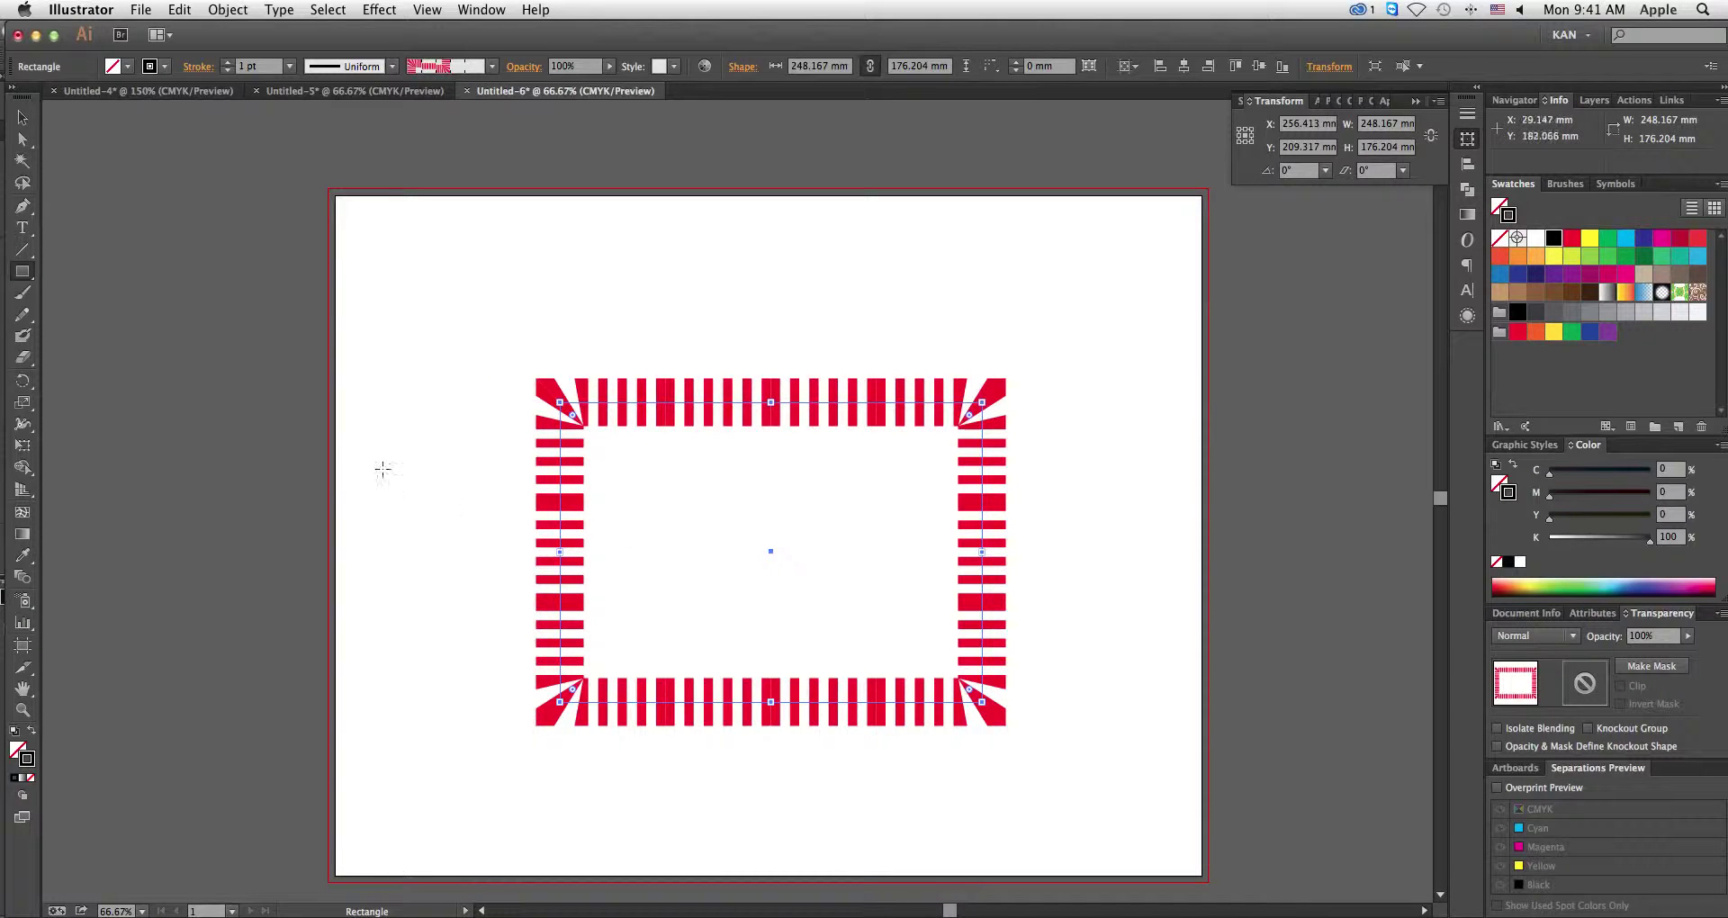
Step: Draw a large rectangle around the first, stroke it with Pattern Brush 1, and select the inner one
mouse_move(347, 292)
mouse_down()
mouse_move(1212, 371)
mouse_move(1245, 225)
mouse_up()
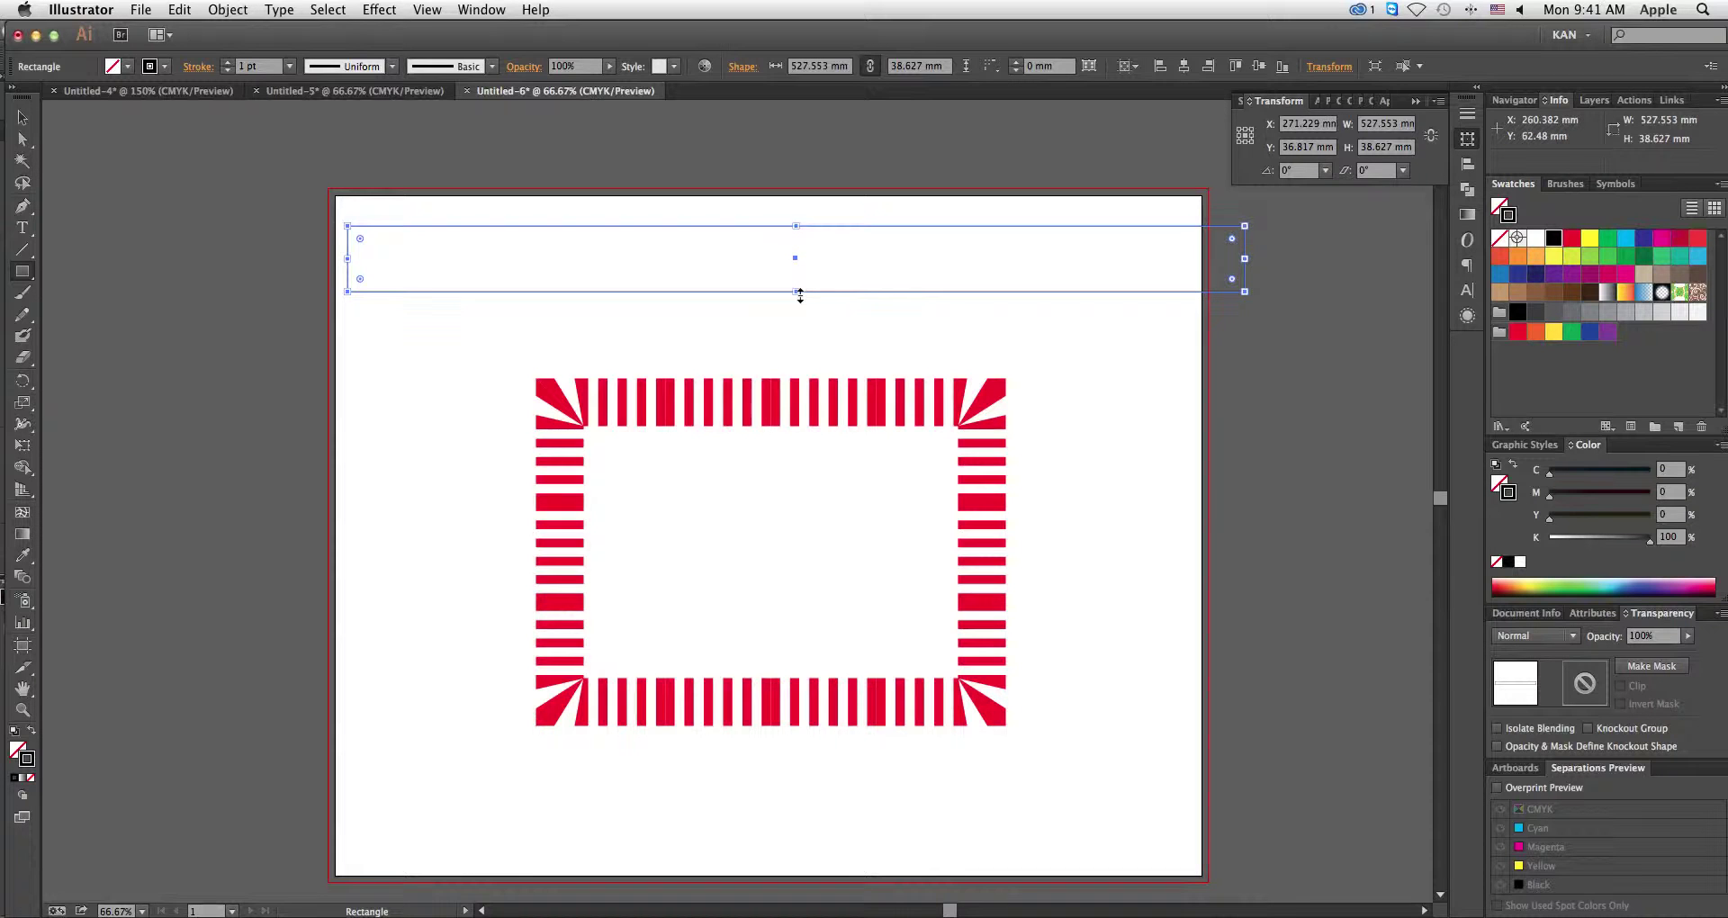
drag(795, 292, 796, 803)
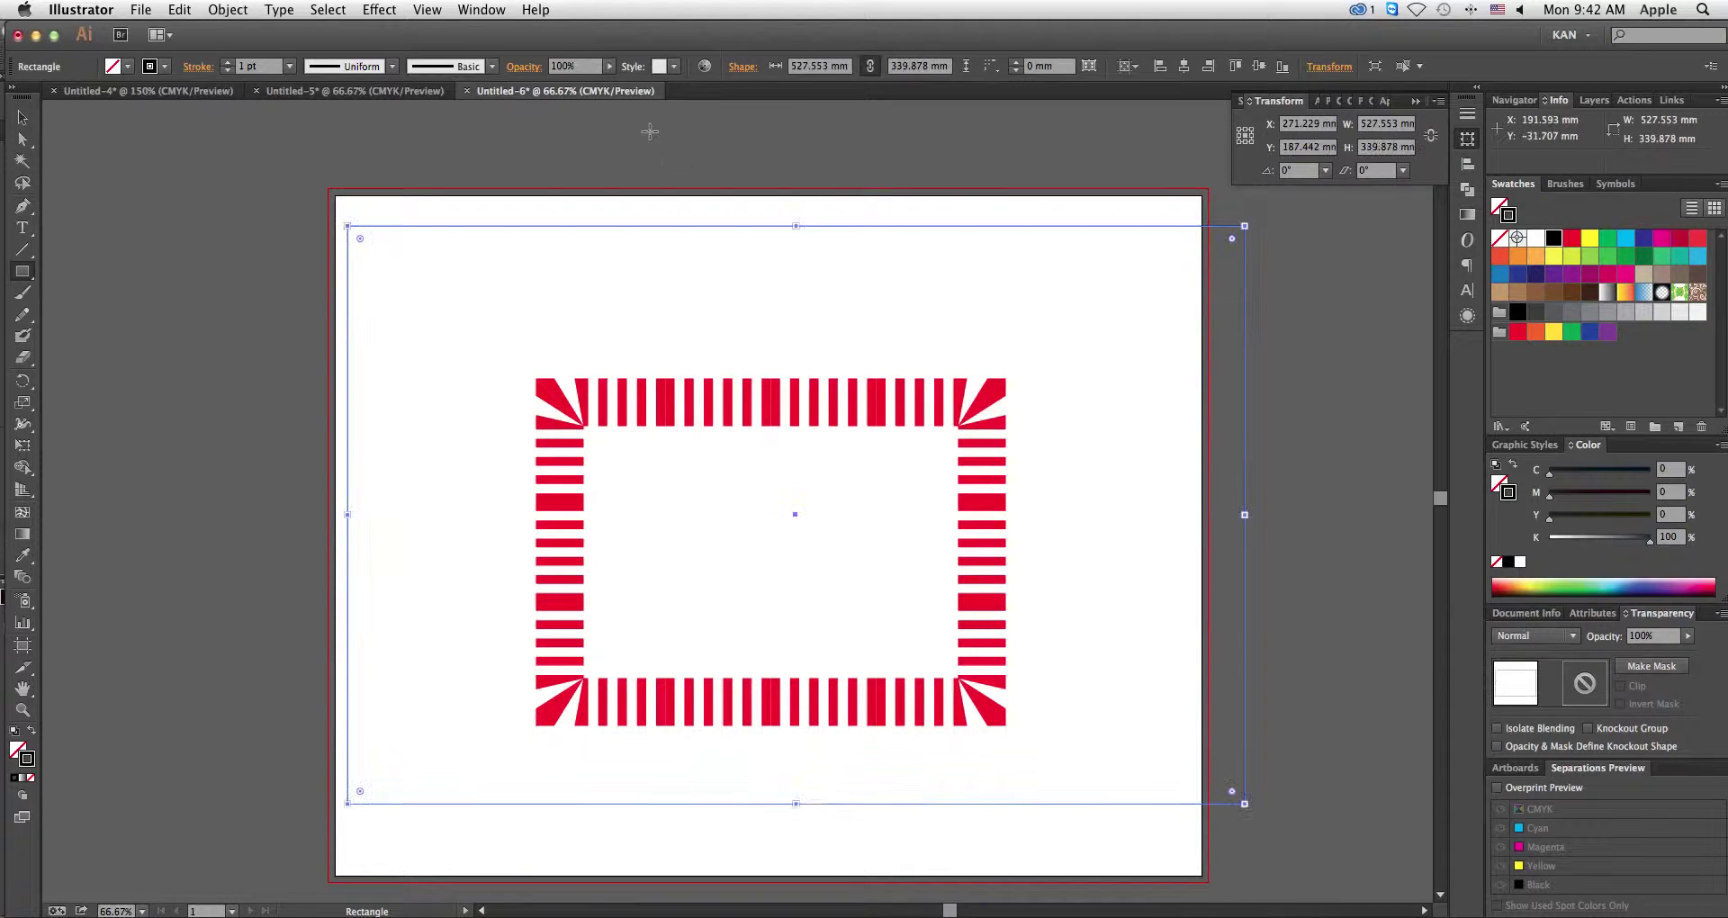
click(492, 66)
click(372, 293)
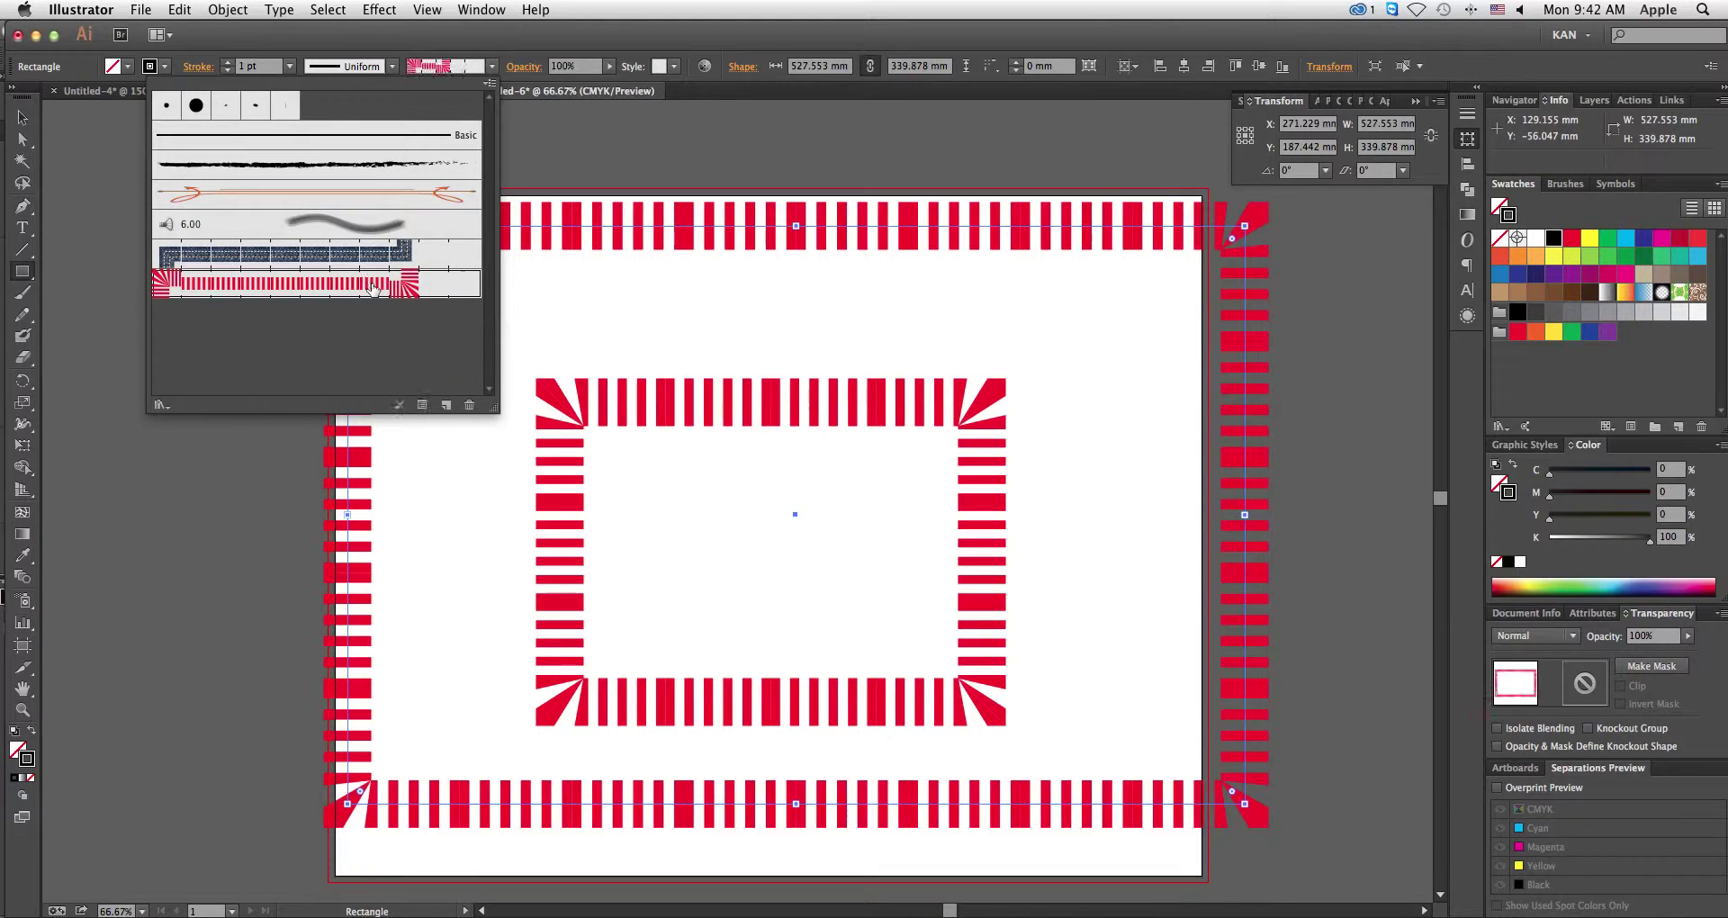
click(1019, 335)
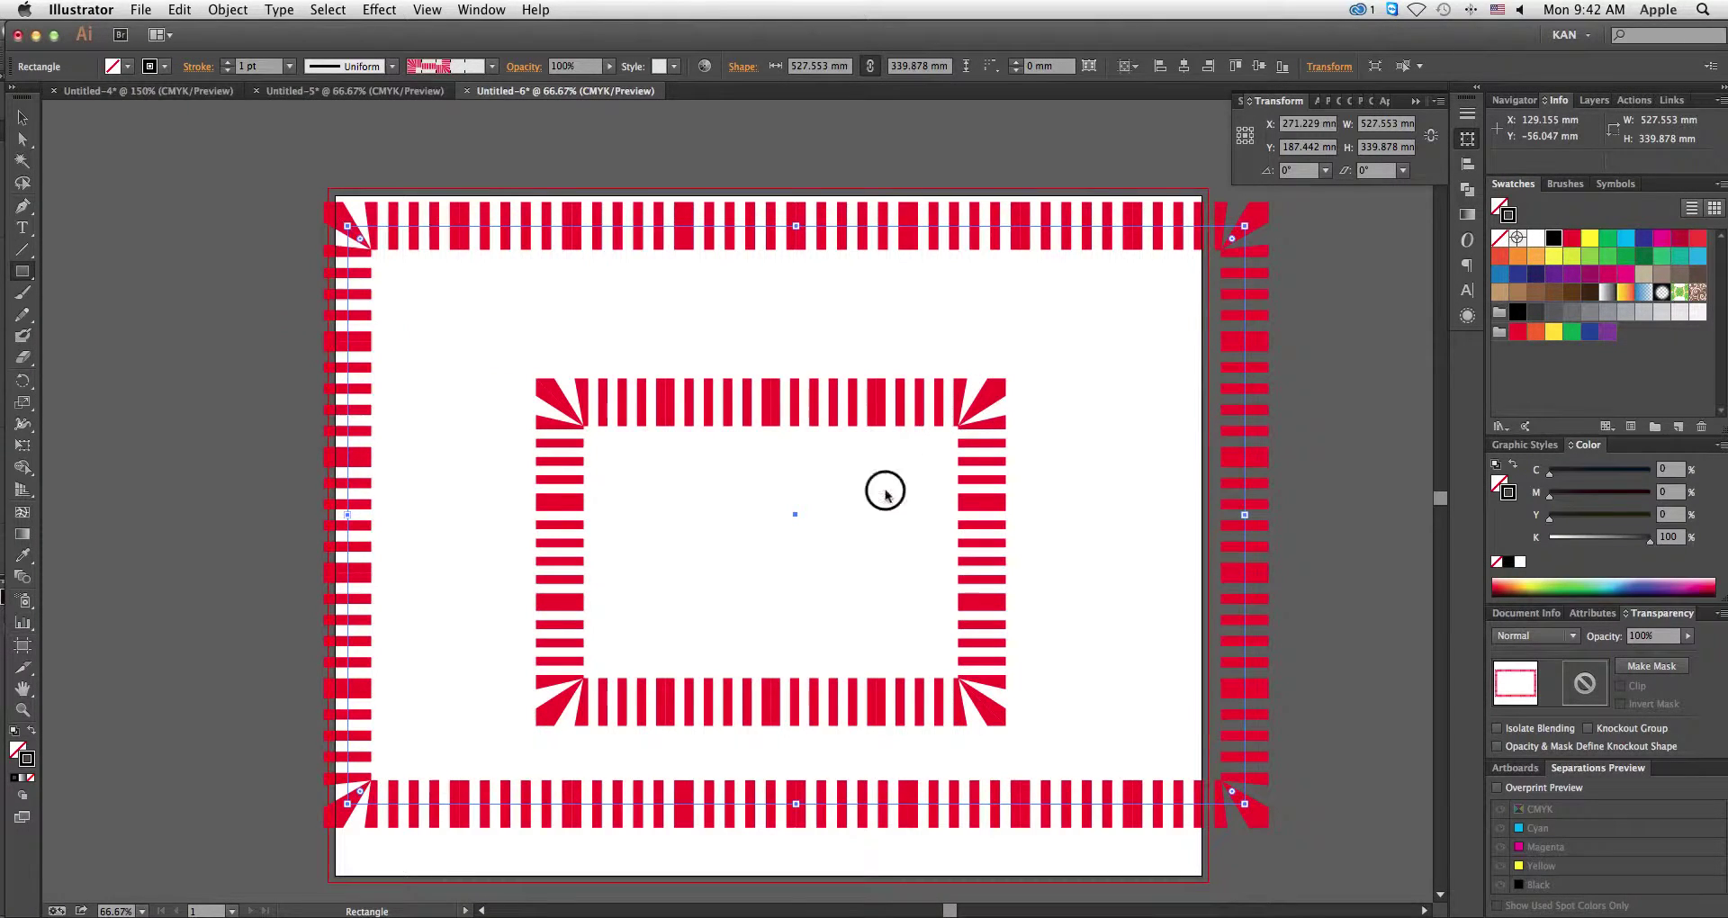
key(v)
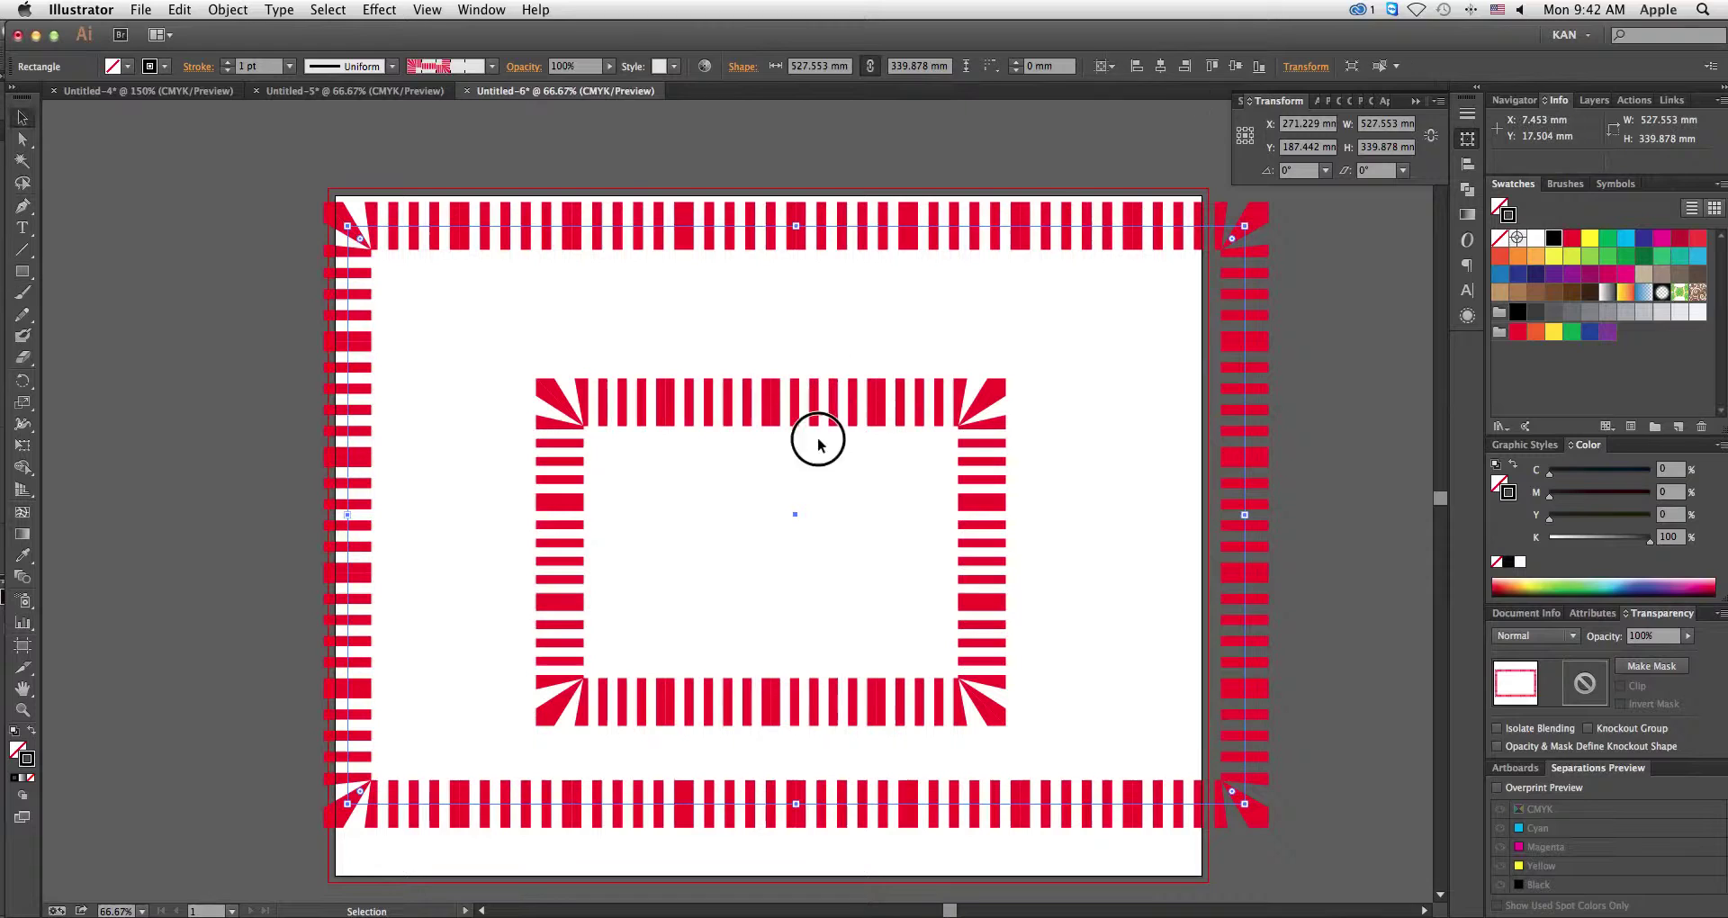
click(819, 400)
Step: Apply the blue denim brush to the inner rectangle, inspect its corner, then select both rectangles
click(470, 66)
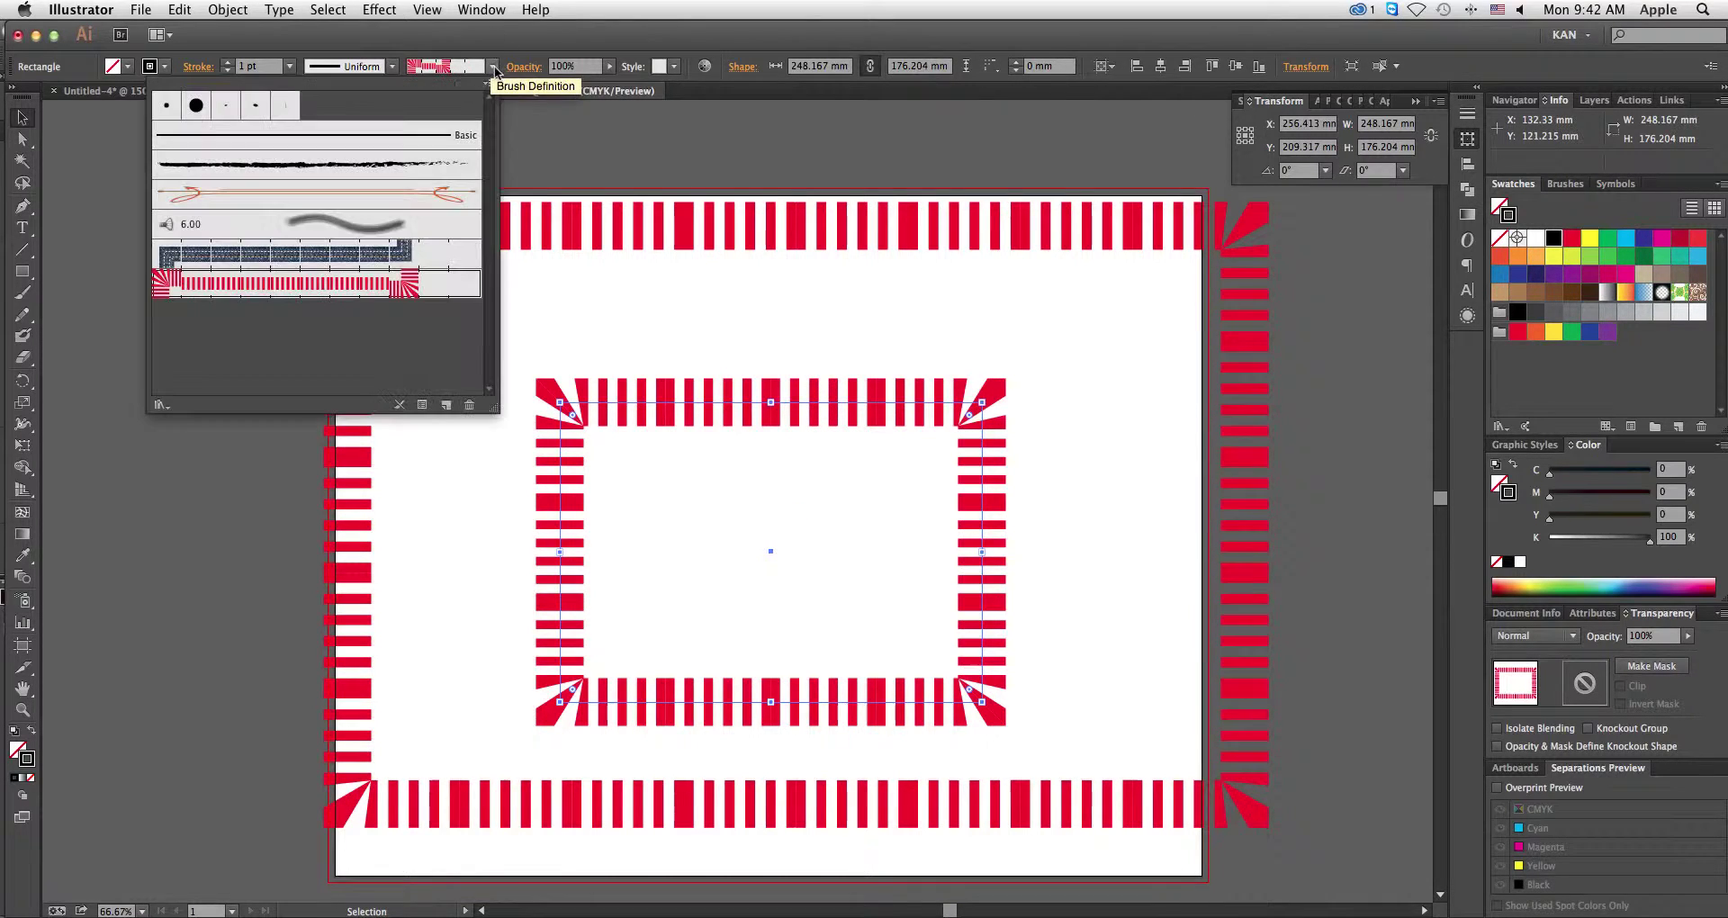
click(405, 255)
click(1019, 459)
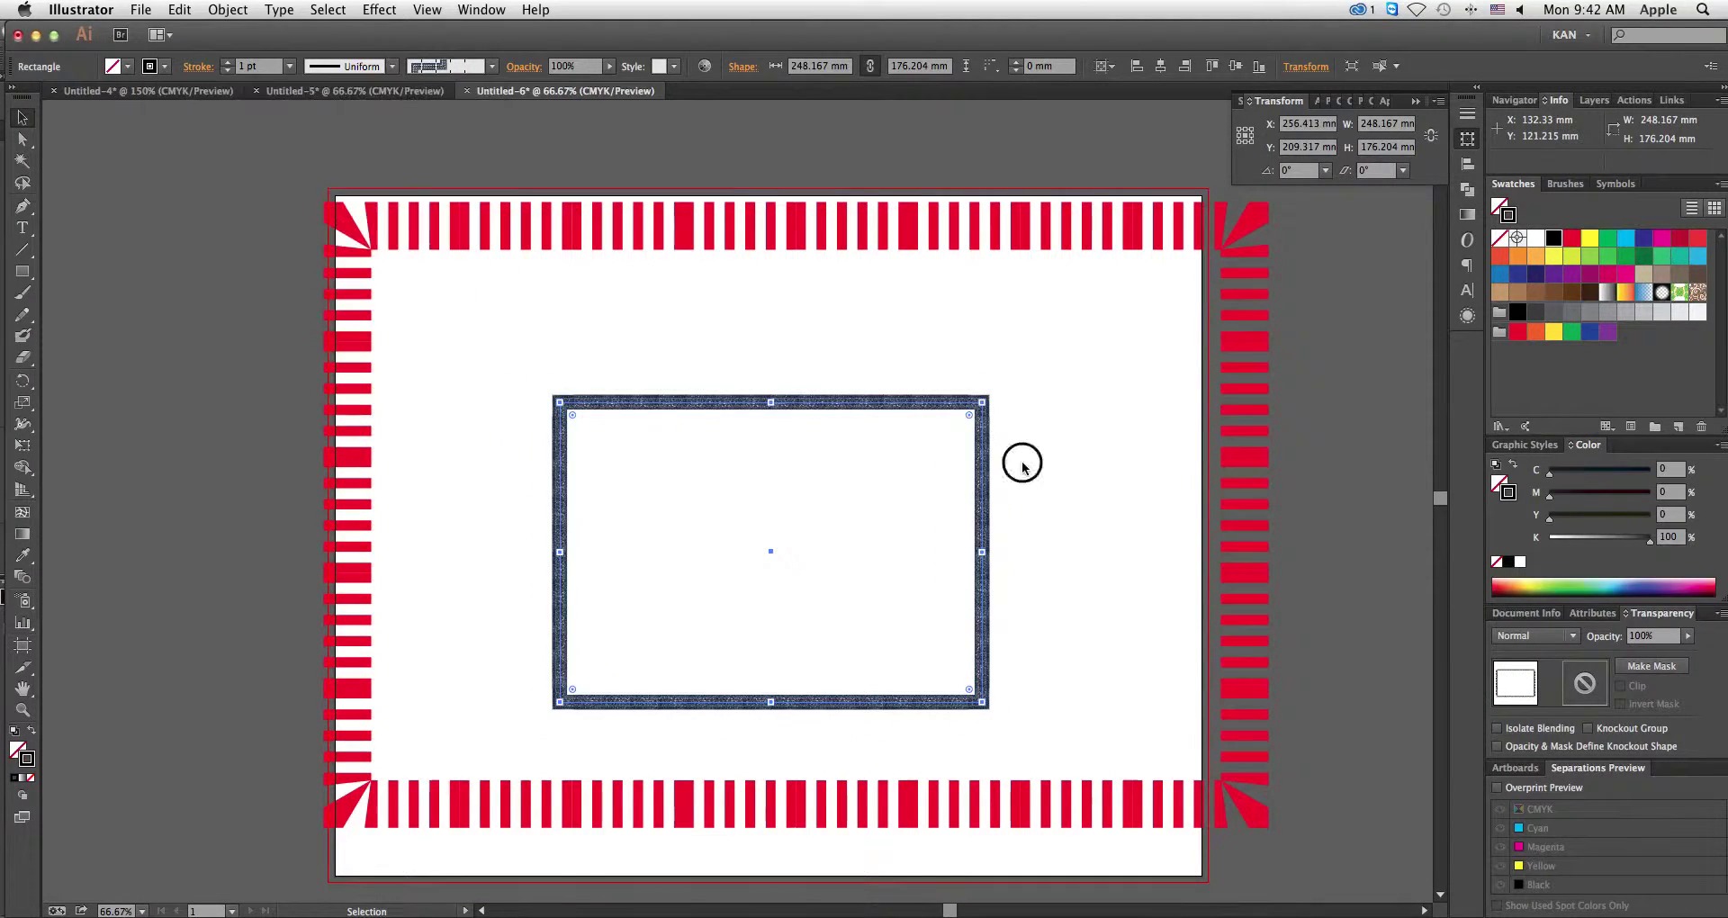
key(z)
mouse_move(477, 332)
mouse_down()
mouse_move(629, 459)
mouse_move(682, 466)
mouse_up()
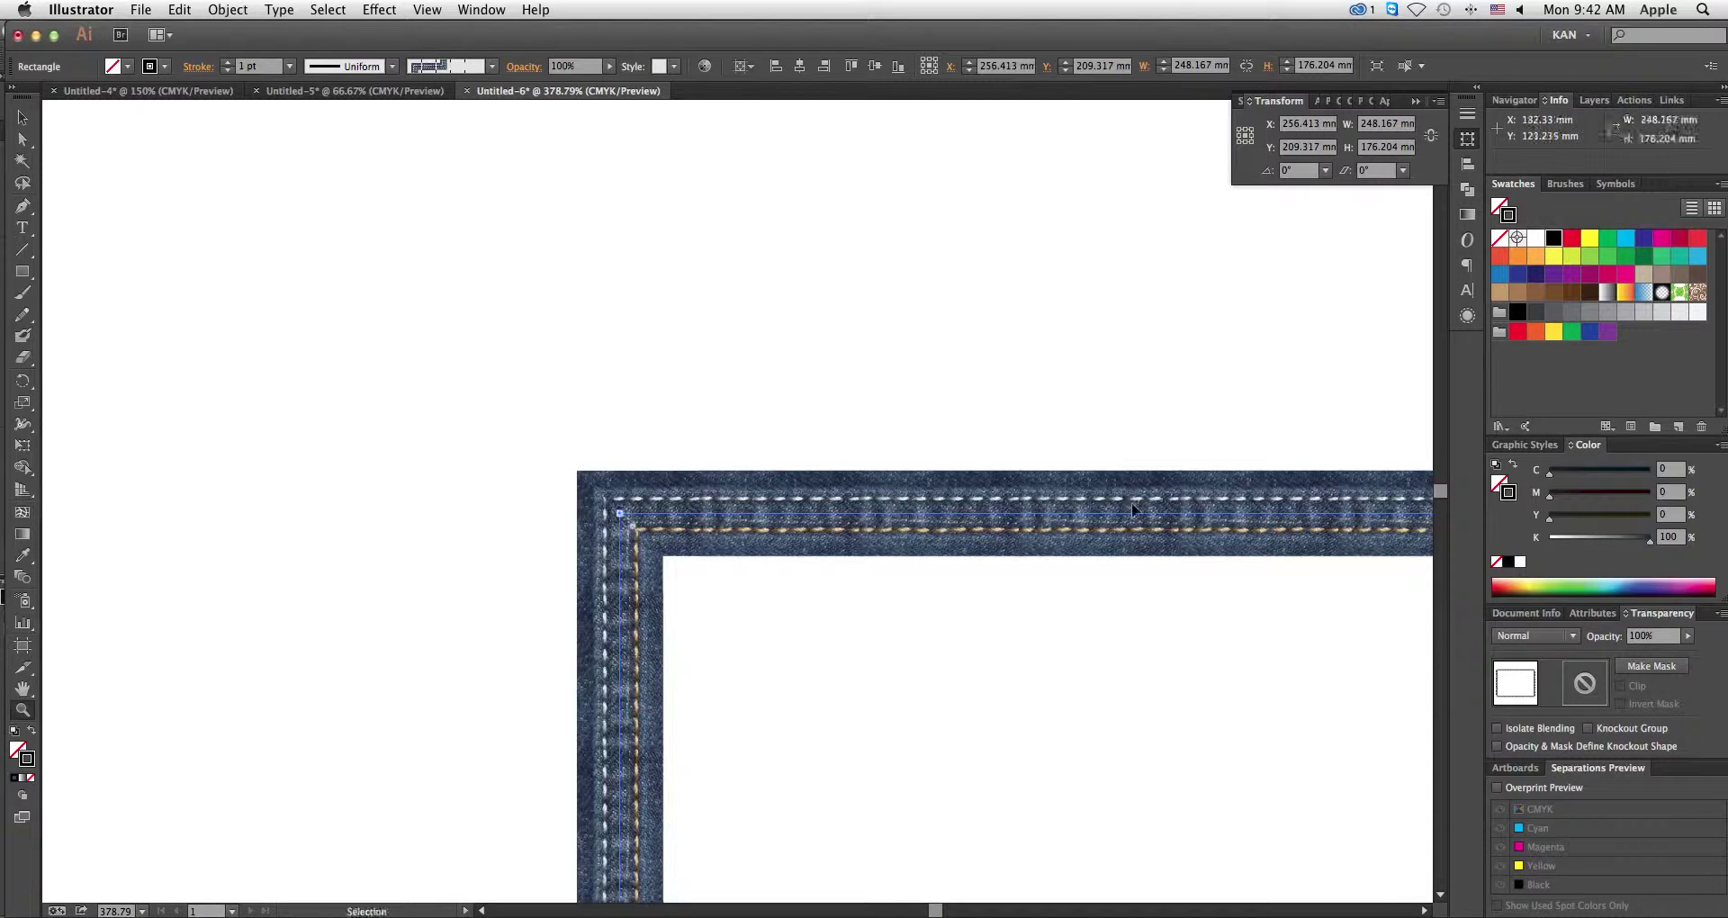
key(super+0)
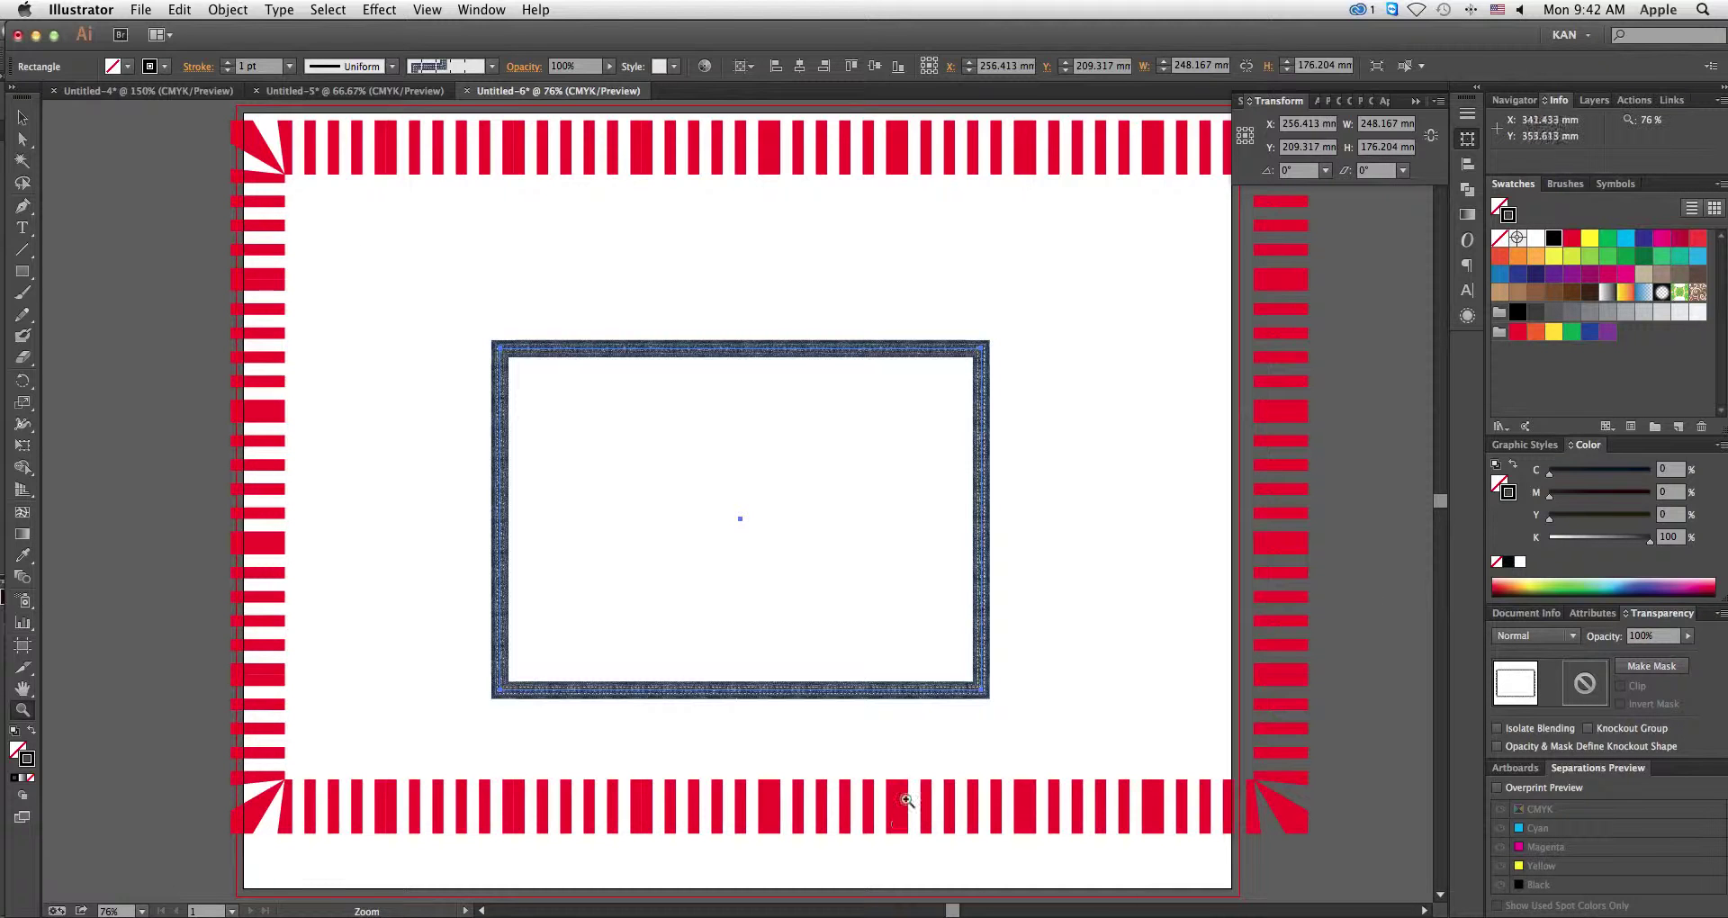
key(v)
drag(774, 674, 724, 583)
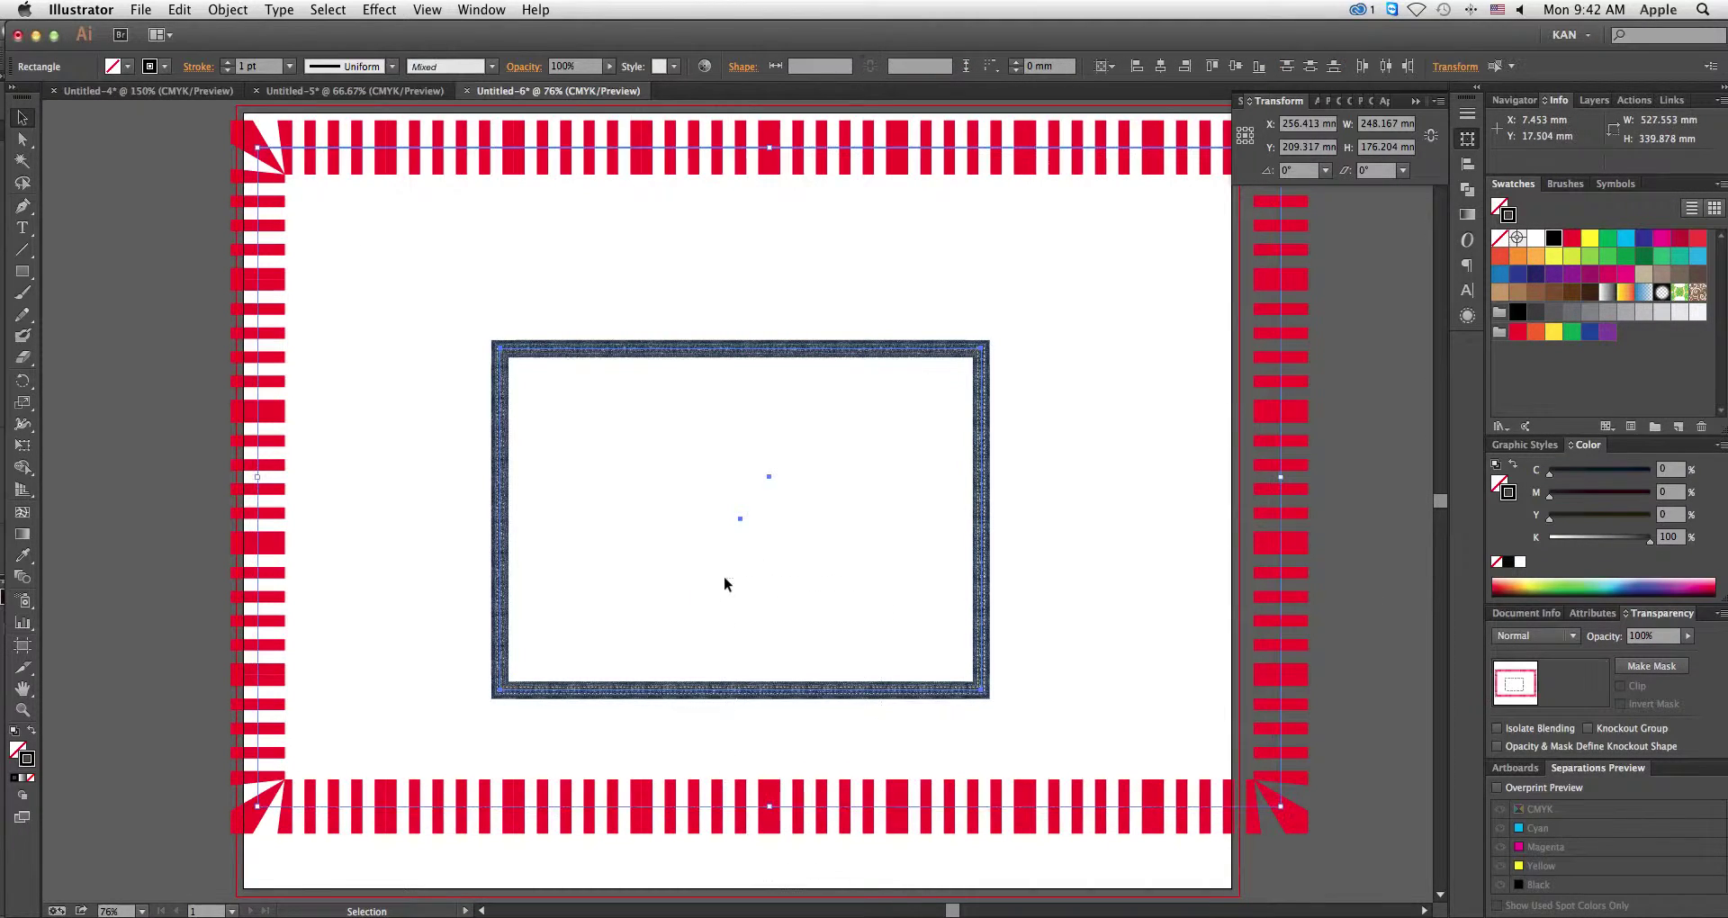
Step: Delete both bordered rectangles, leaving the artboard empty
key(Delete)
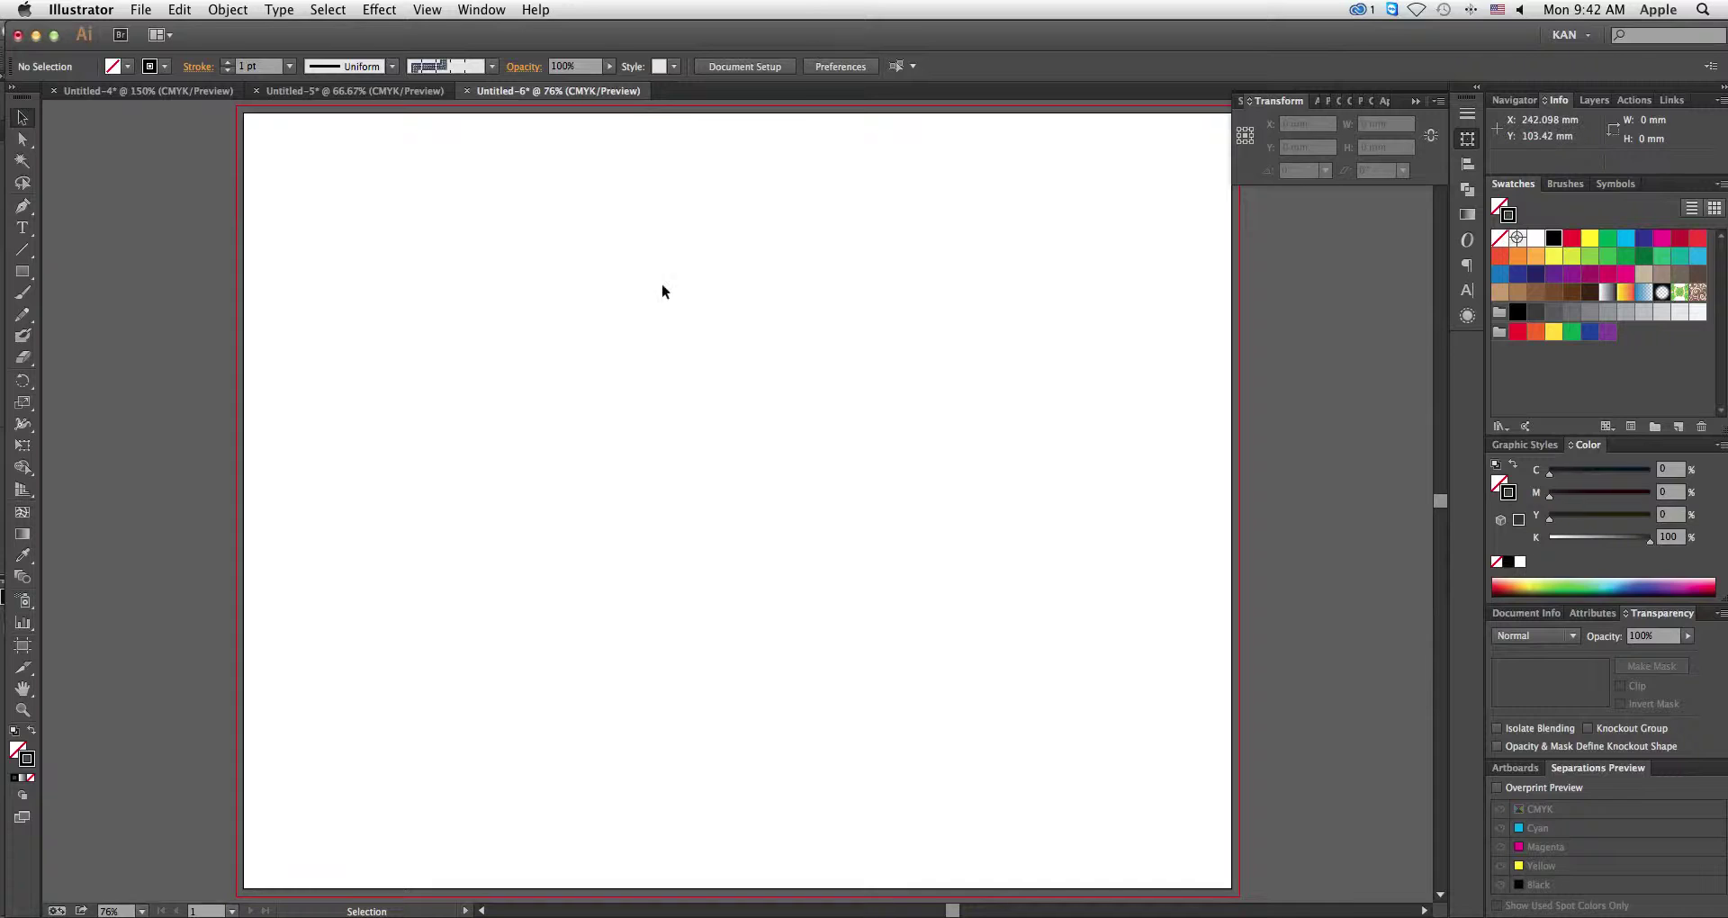
click(459, 66)
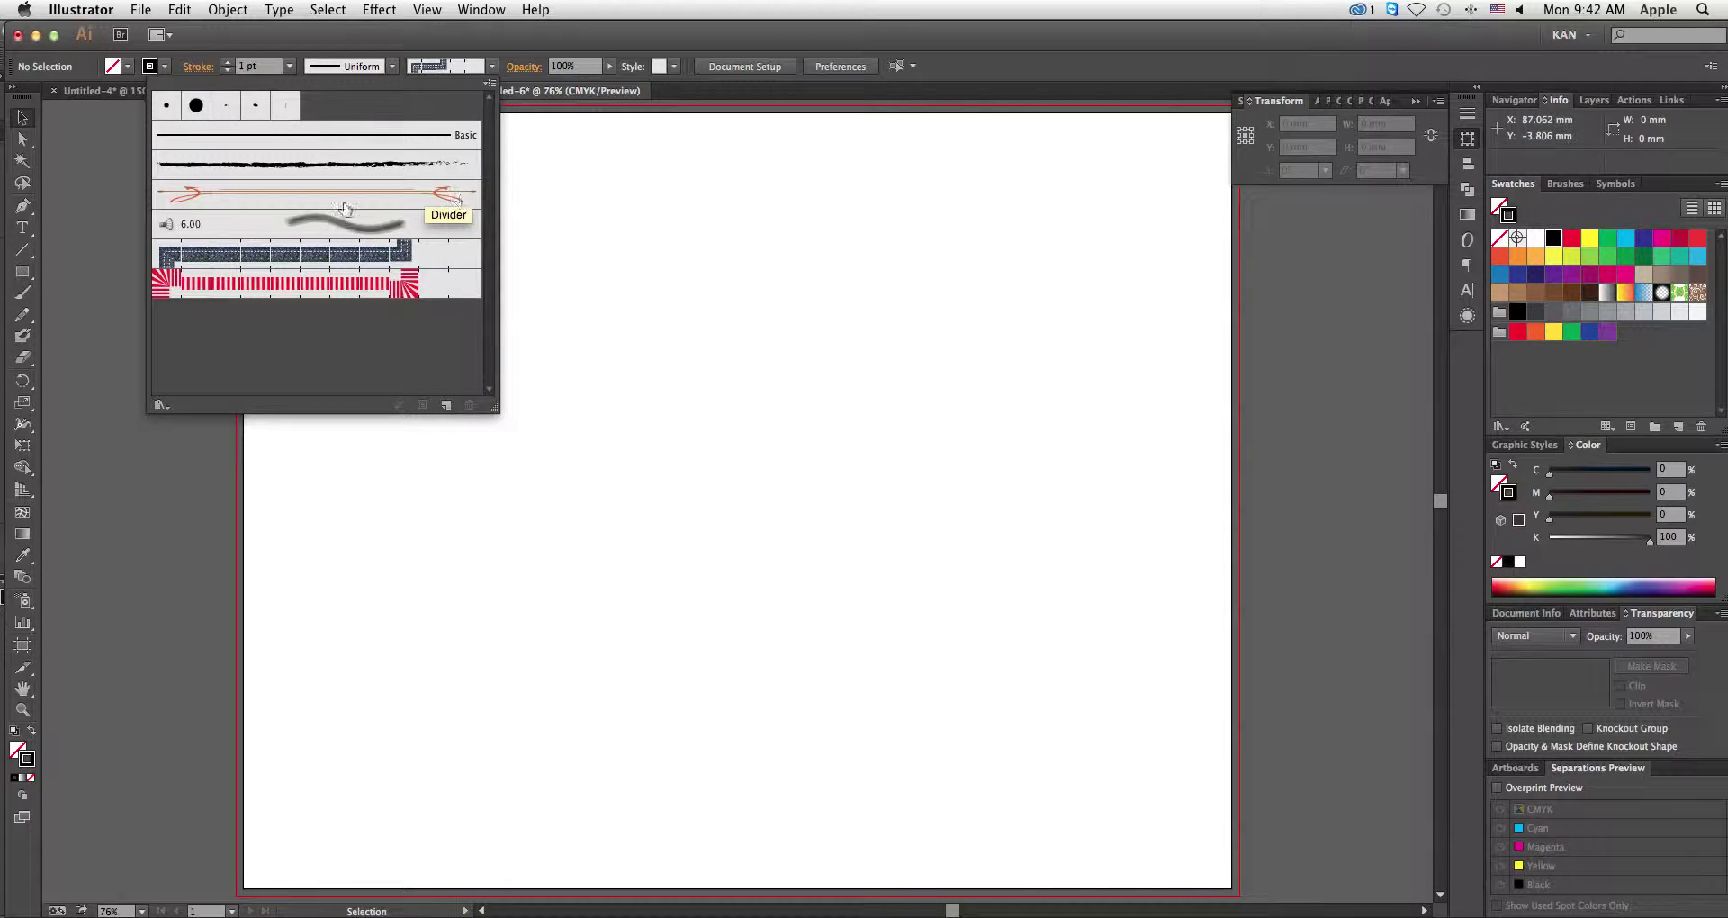
click(808, 374)
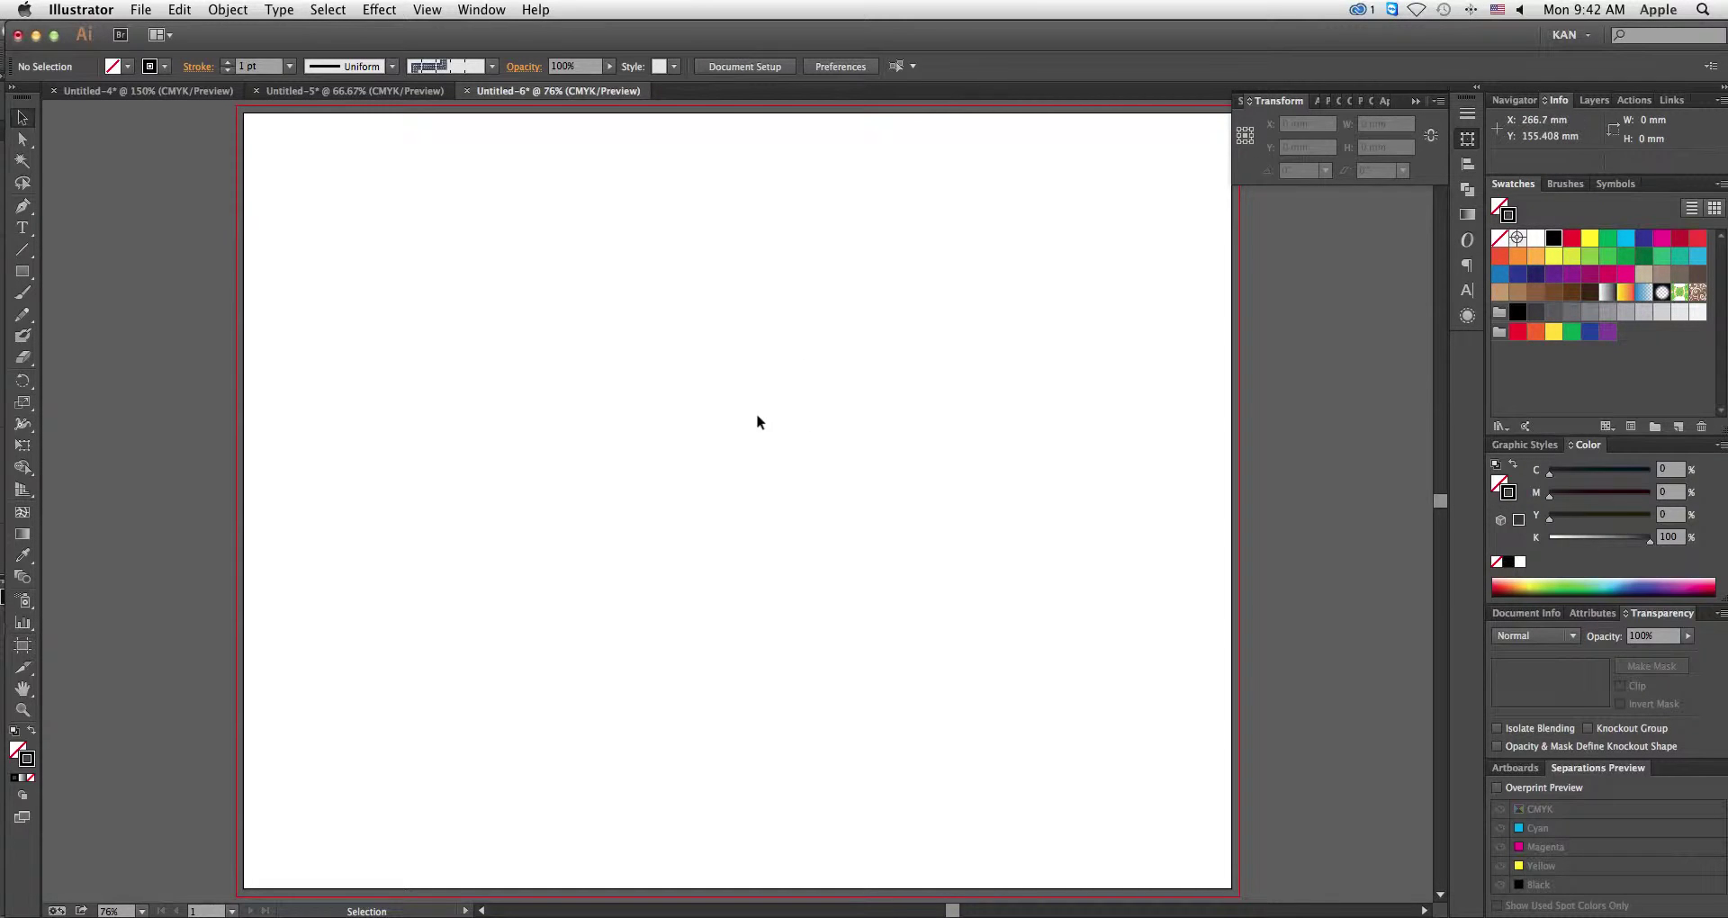
key(backslash)
Step: Draw a horizontal cyan line and place one parallel copy just below it
drag(599, 453, 810, 453)
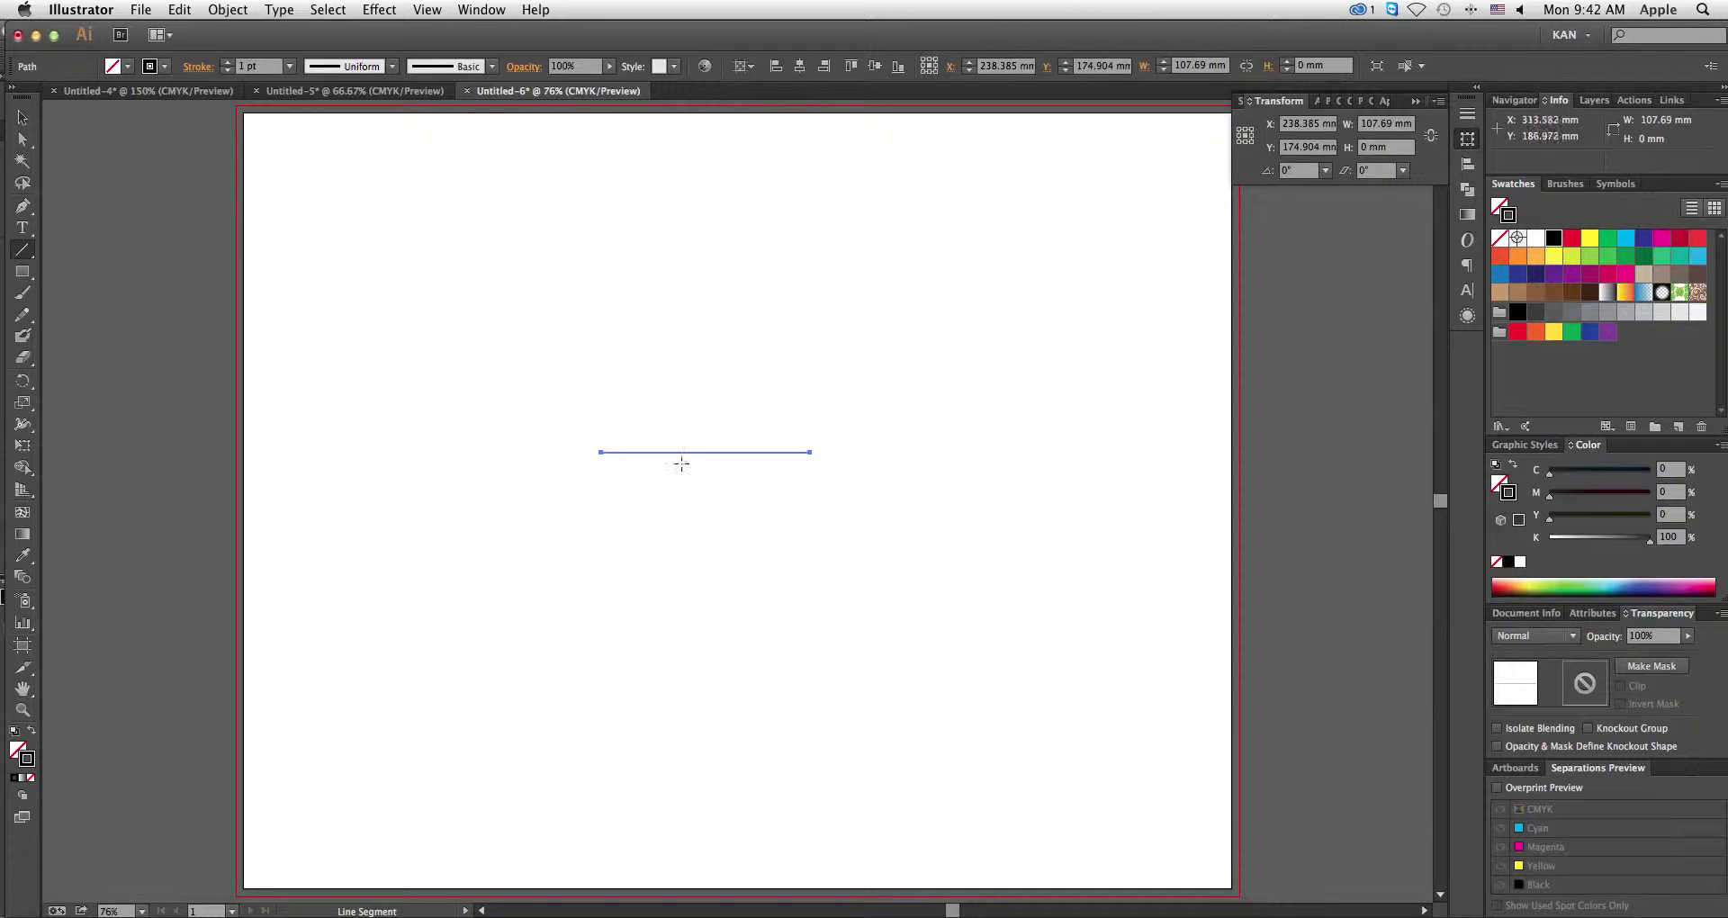
key(z)
drag(450, 360, 1067, 634)
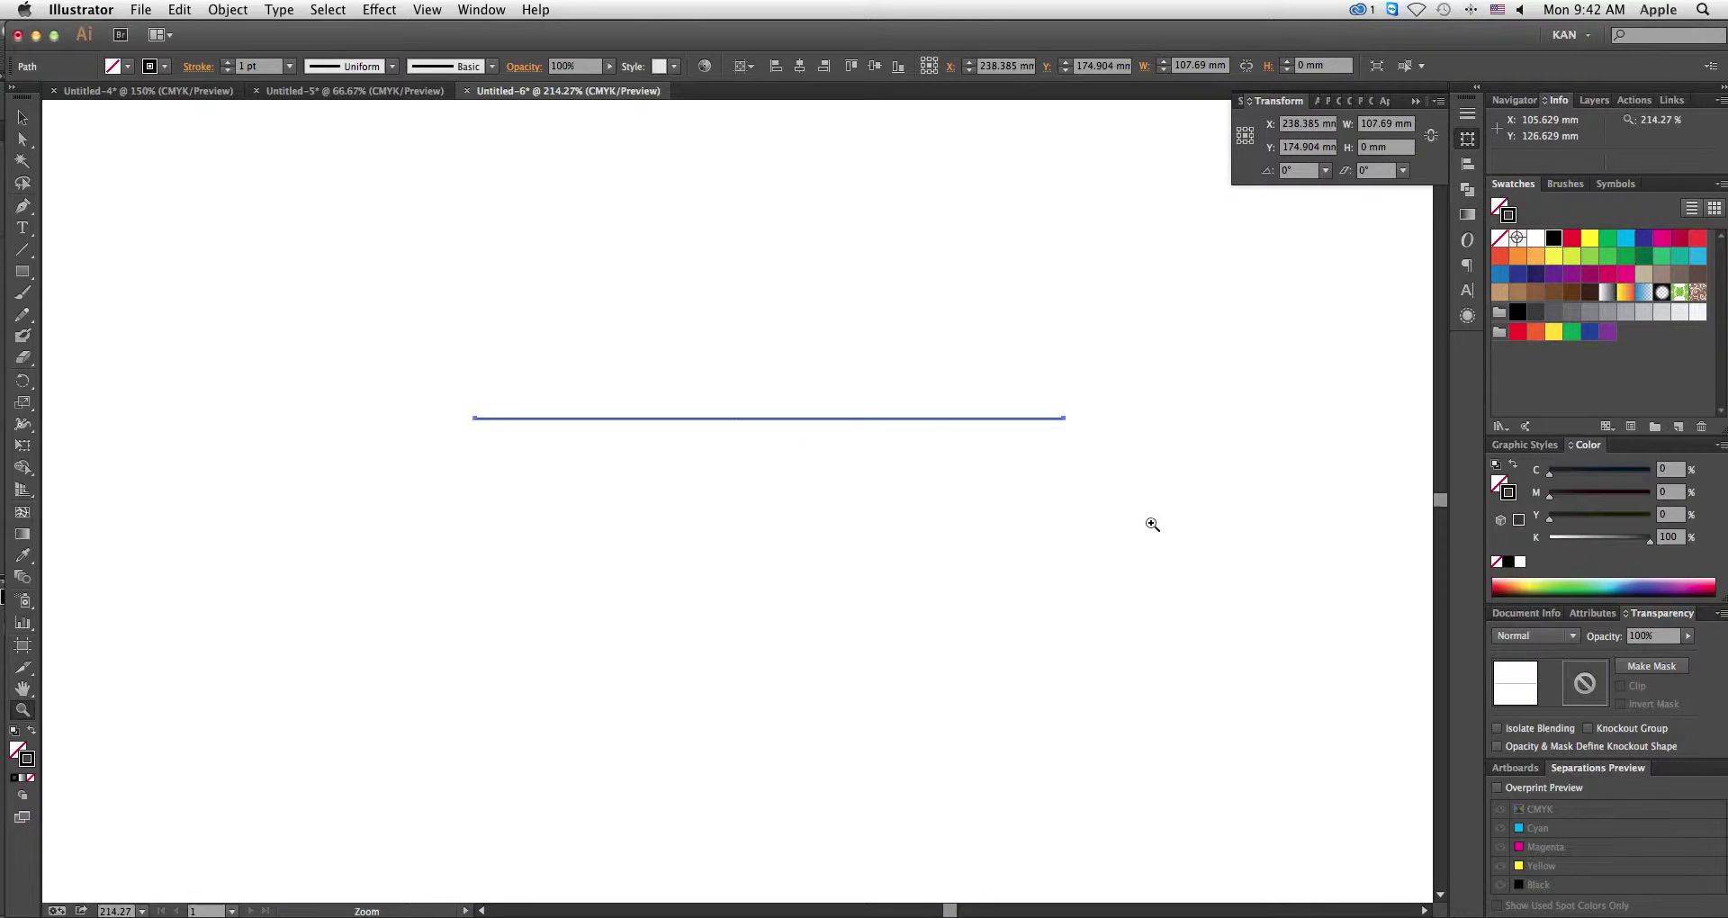
click(1625, 237)
key(v)
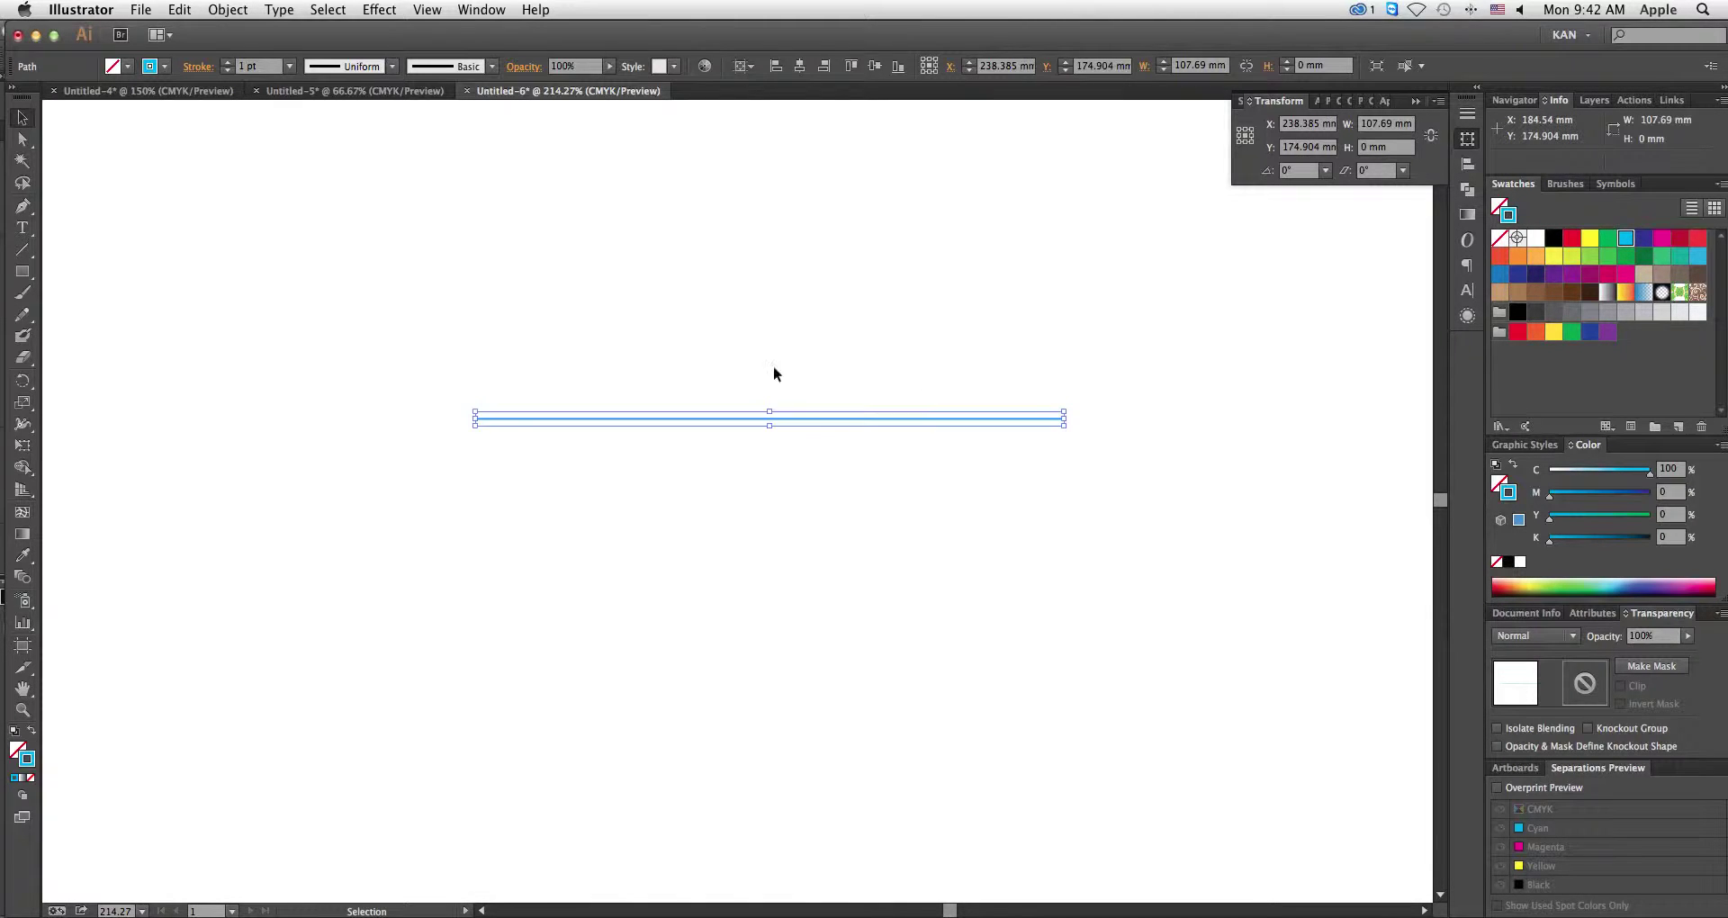
drag(822, 419, 827, 432)
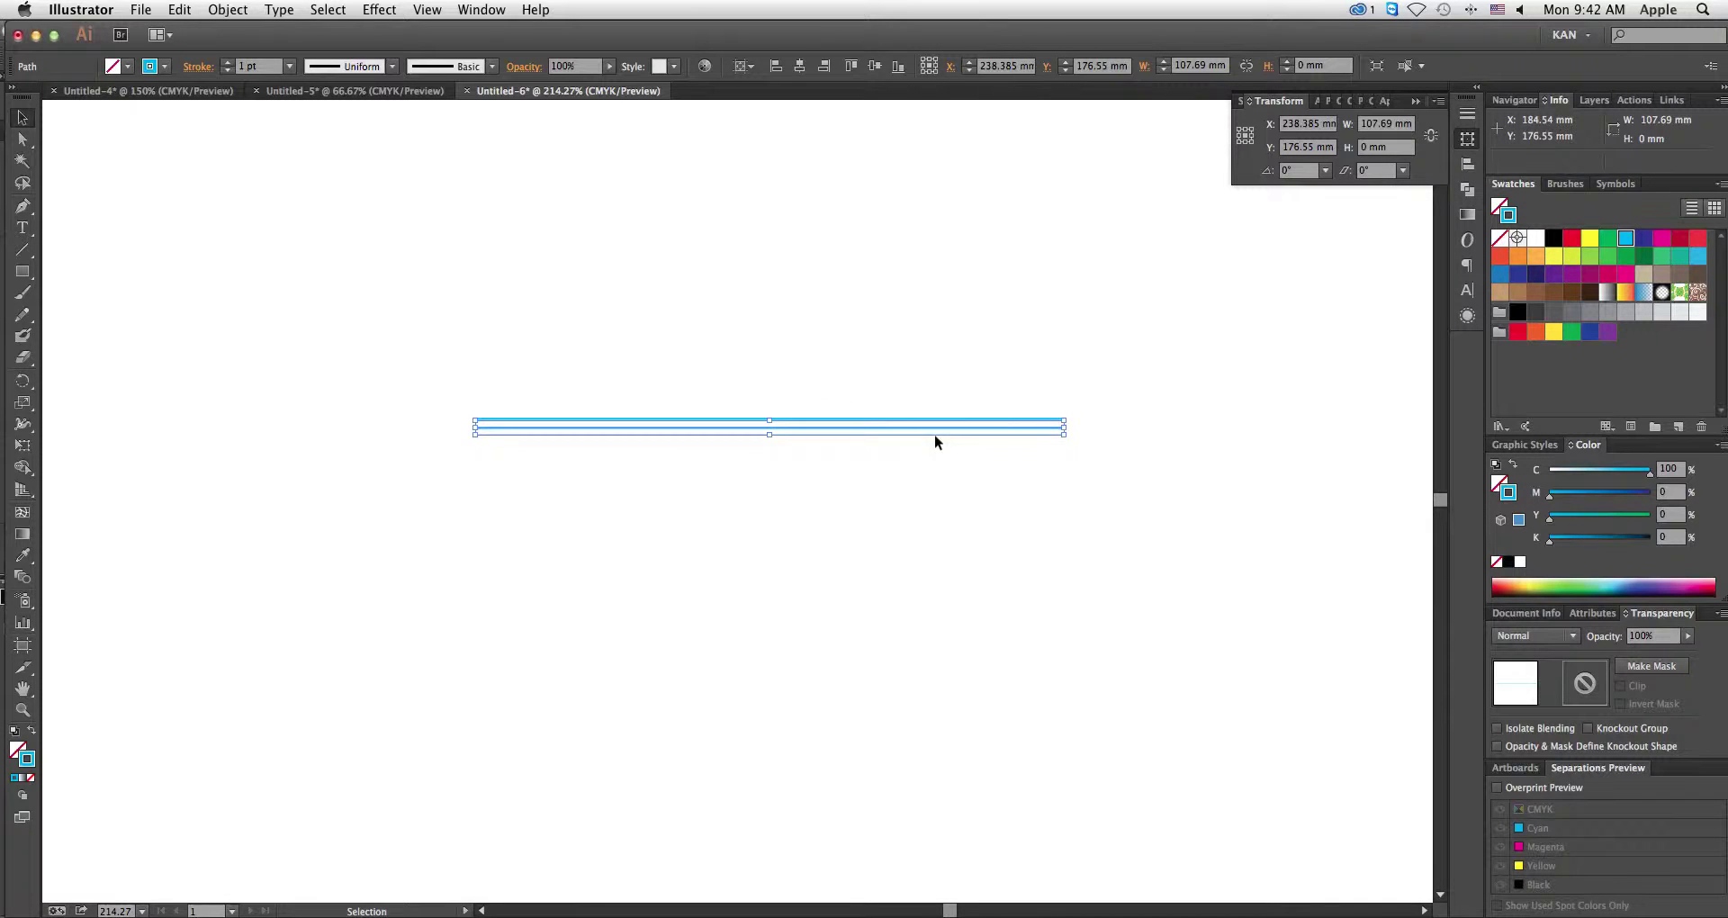
key(a)
key(ctrl+d)
key(ctrl+z)
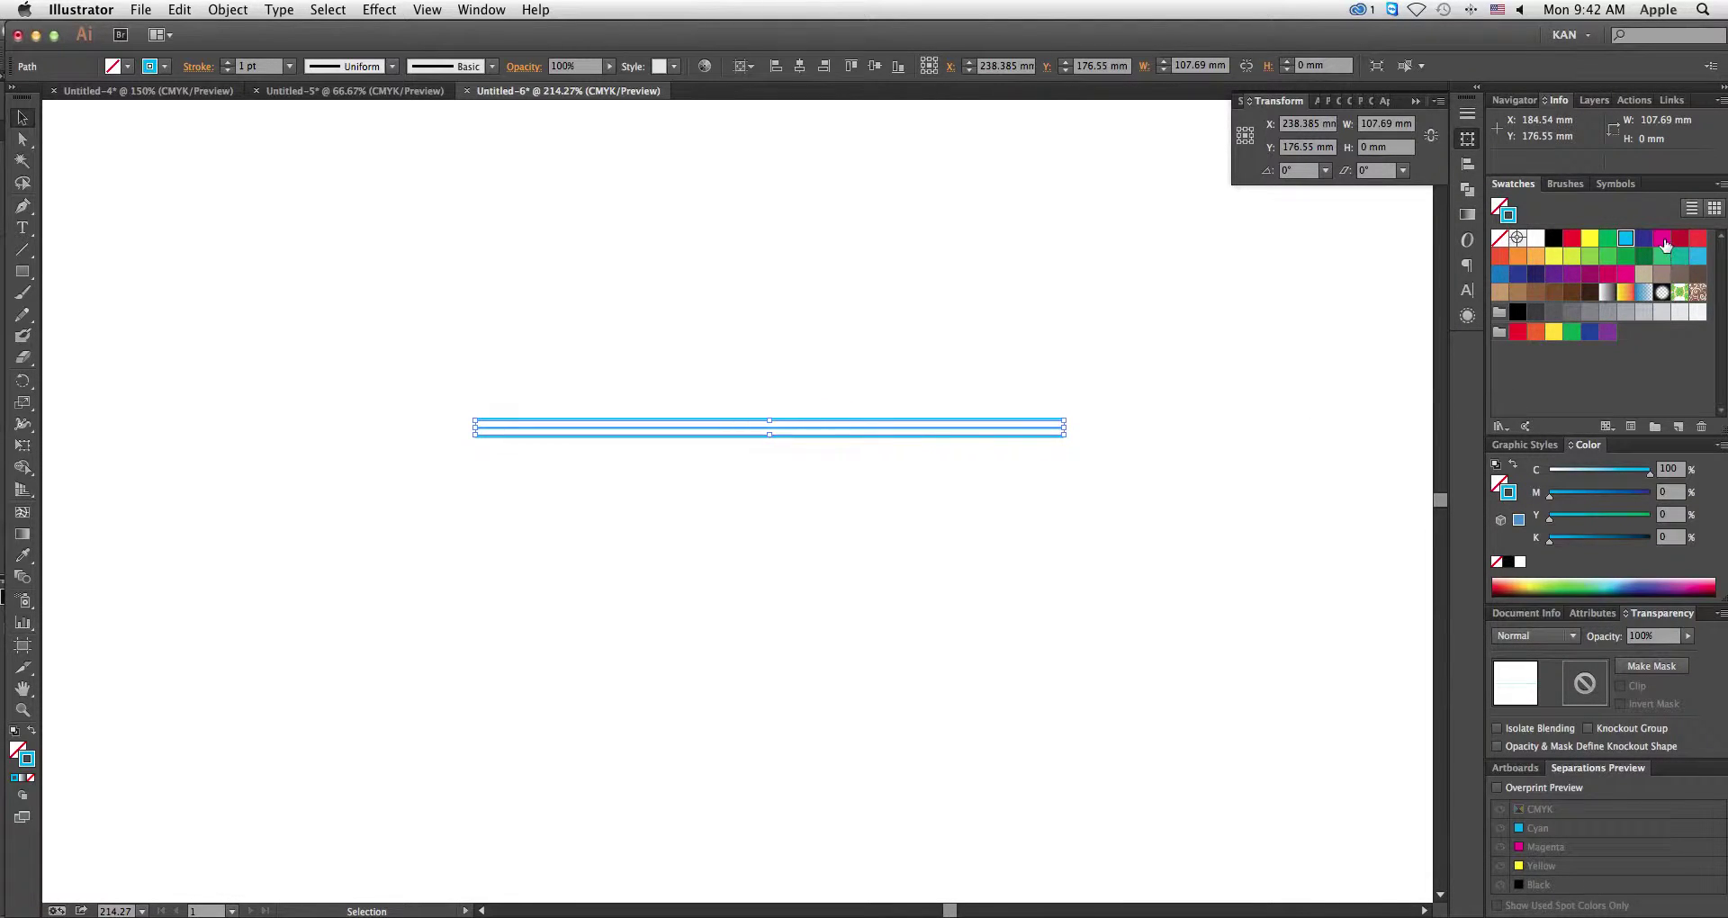
Step: Make the line magenta with arrowheads at both start and end, then zoom in on it
click(1662, 238)
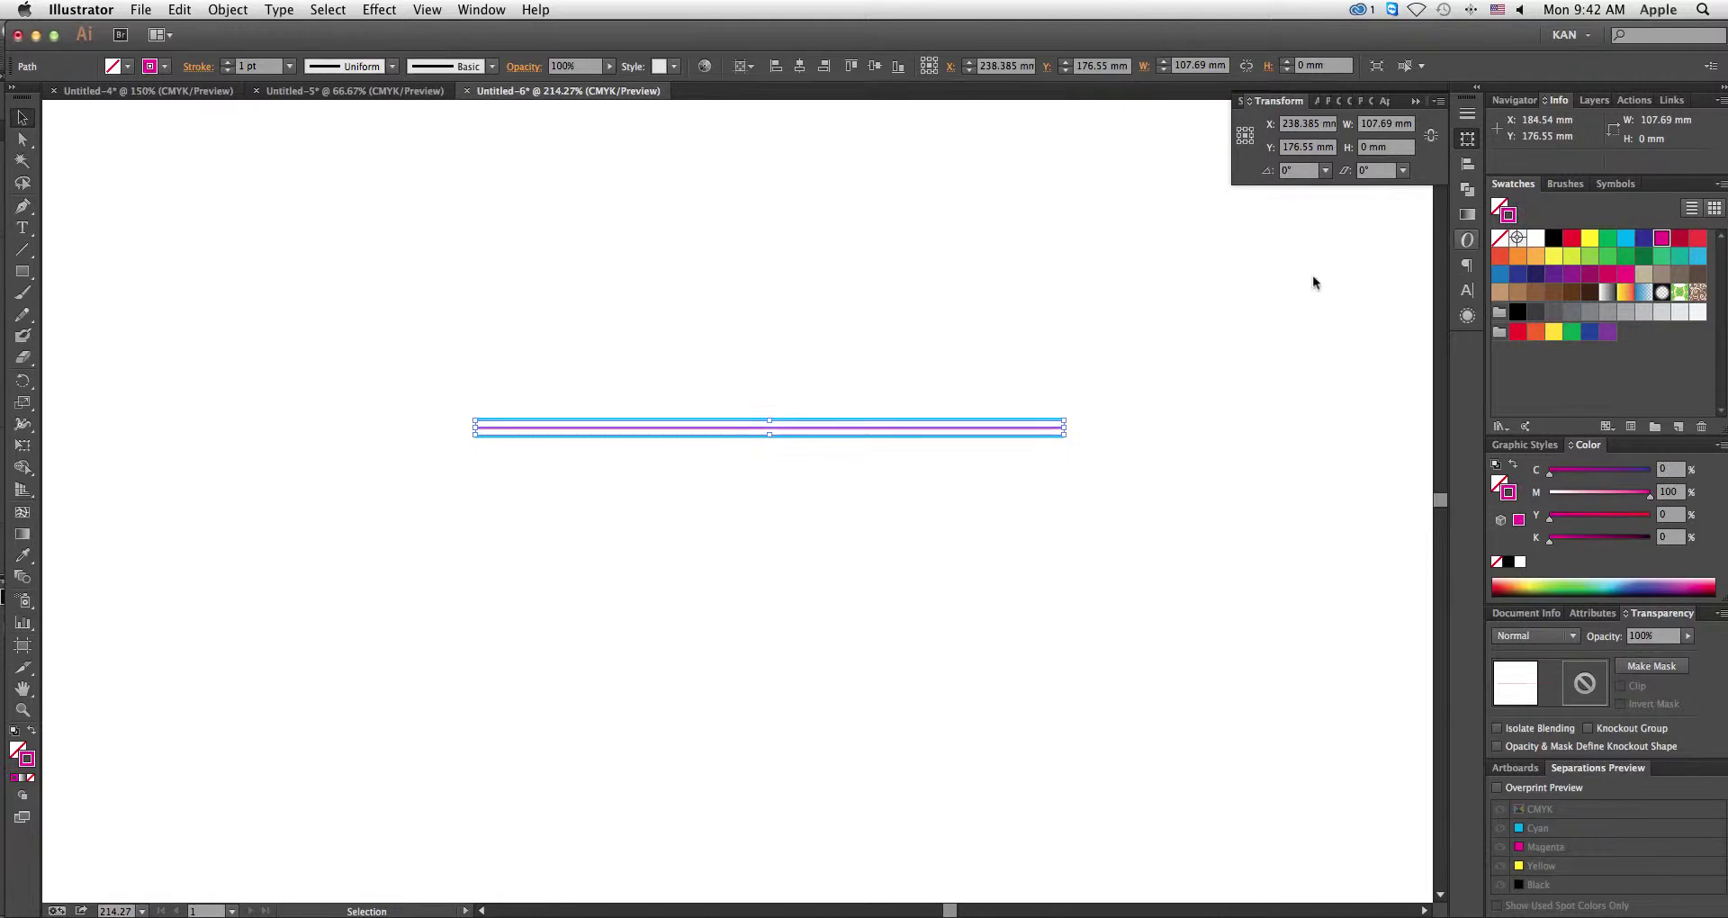
click(1467, 114)
click(1408, 293)
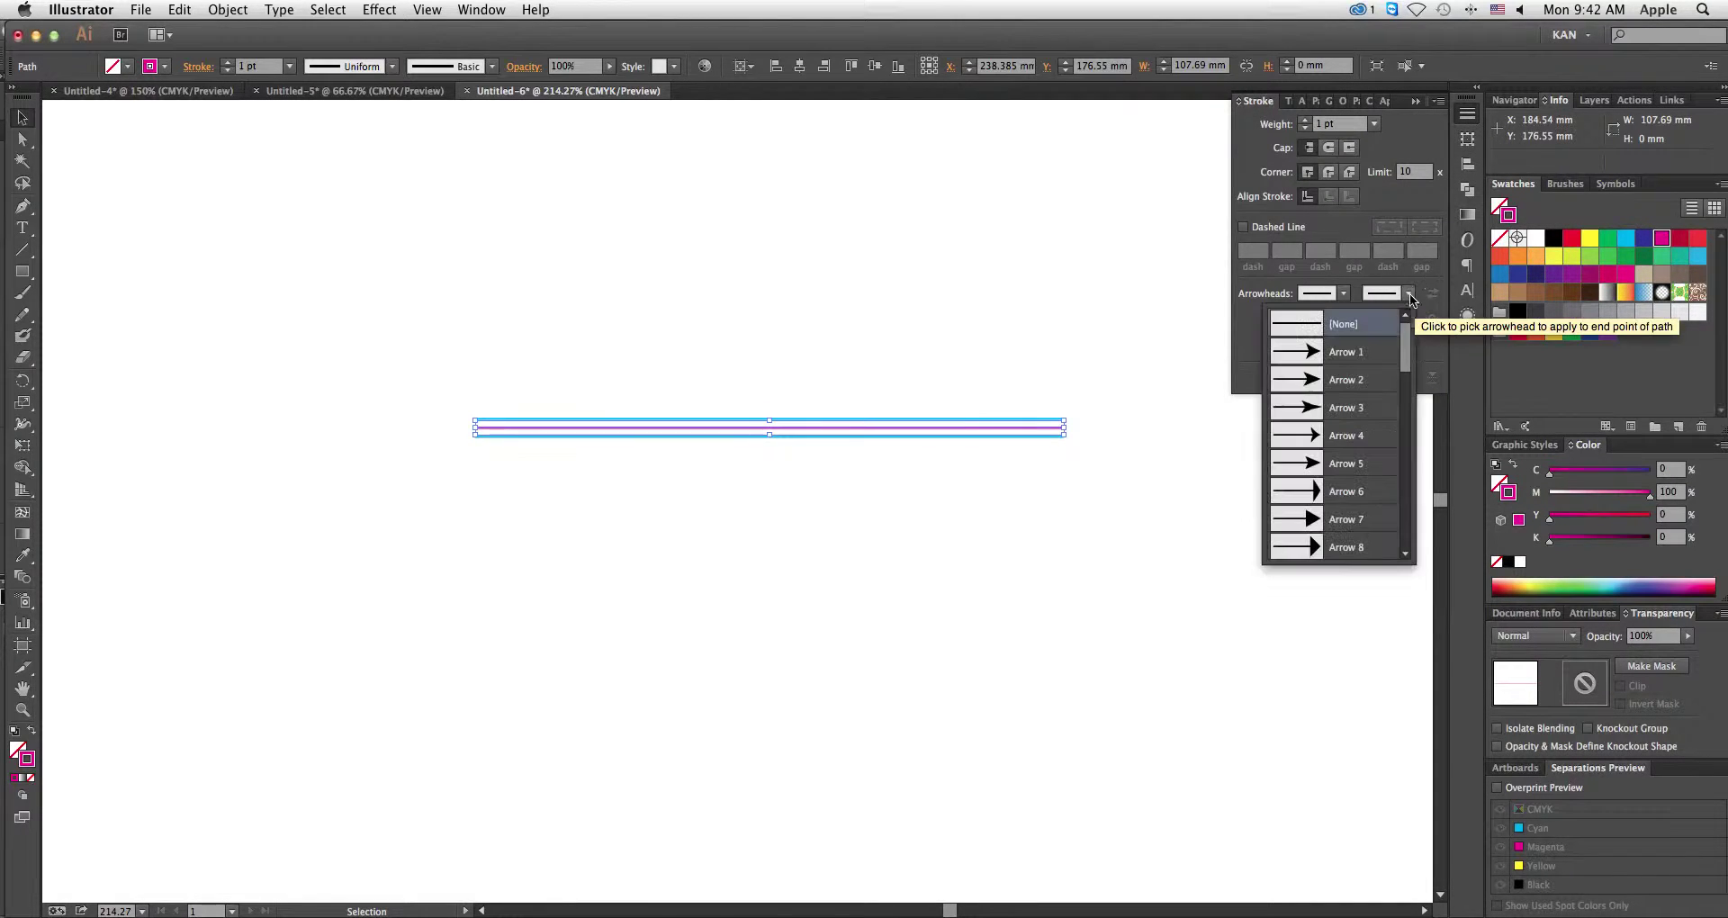
click(1350, 387)
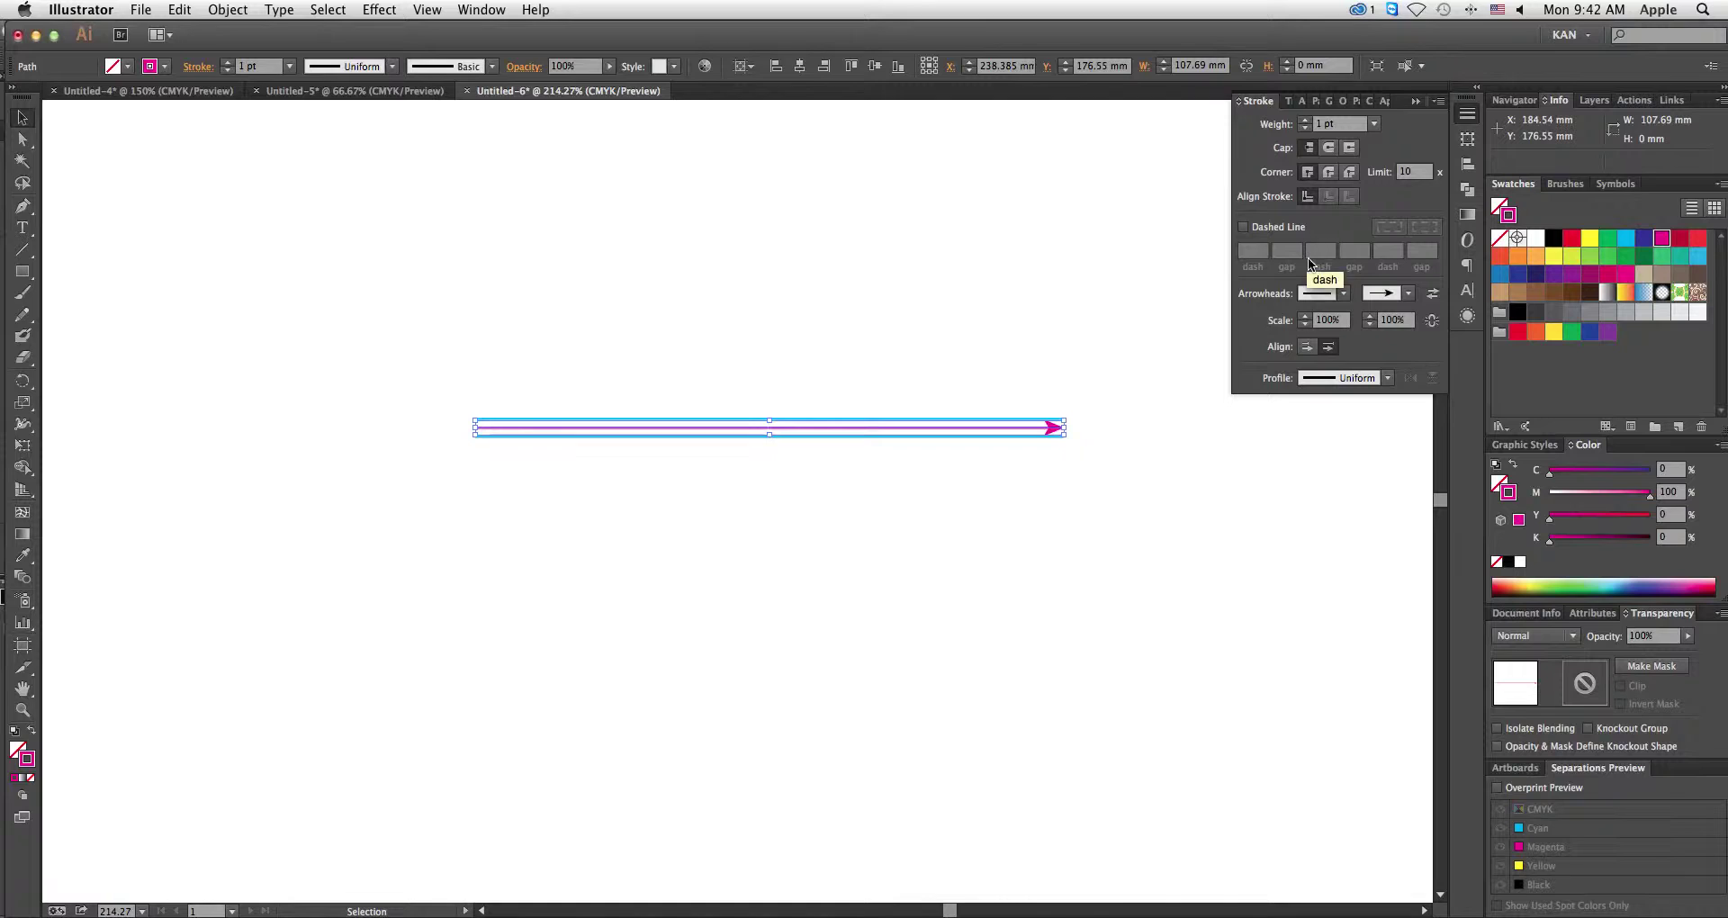
click(1342, 294)
click(1279, 381)
key(super)
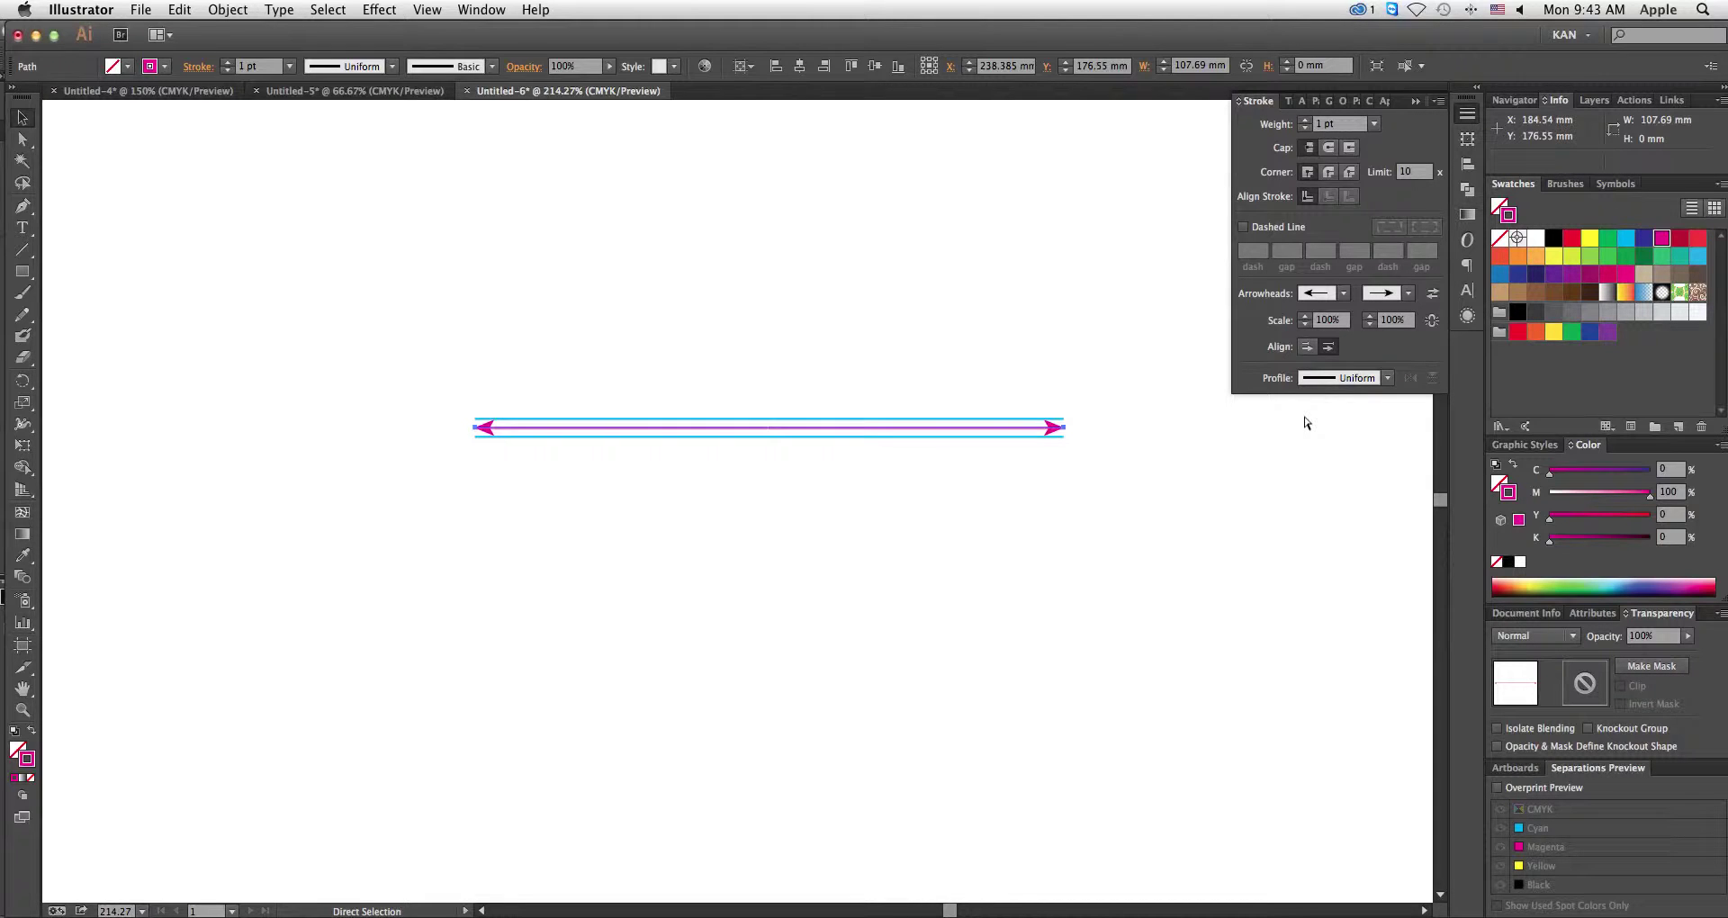
key(z)
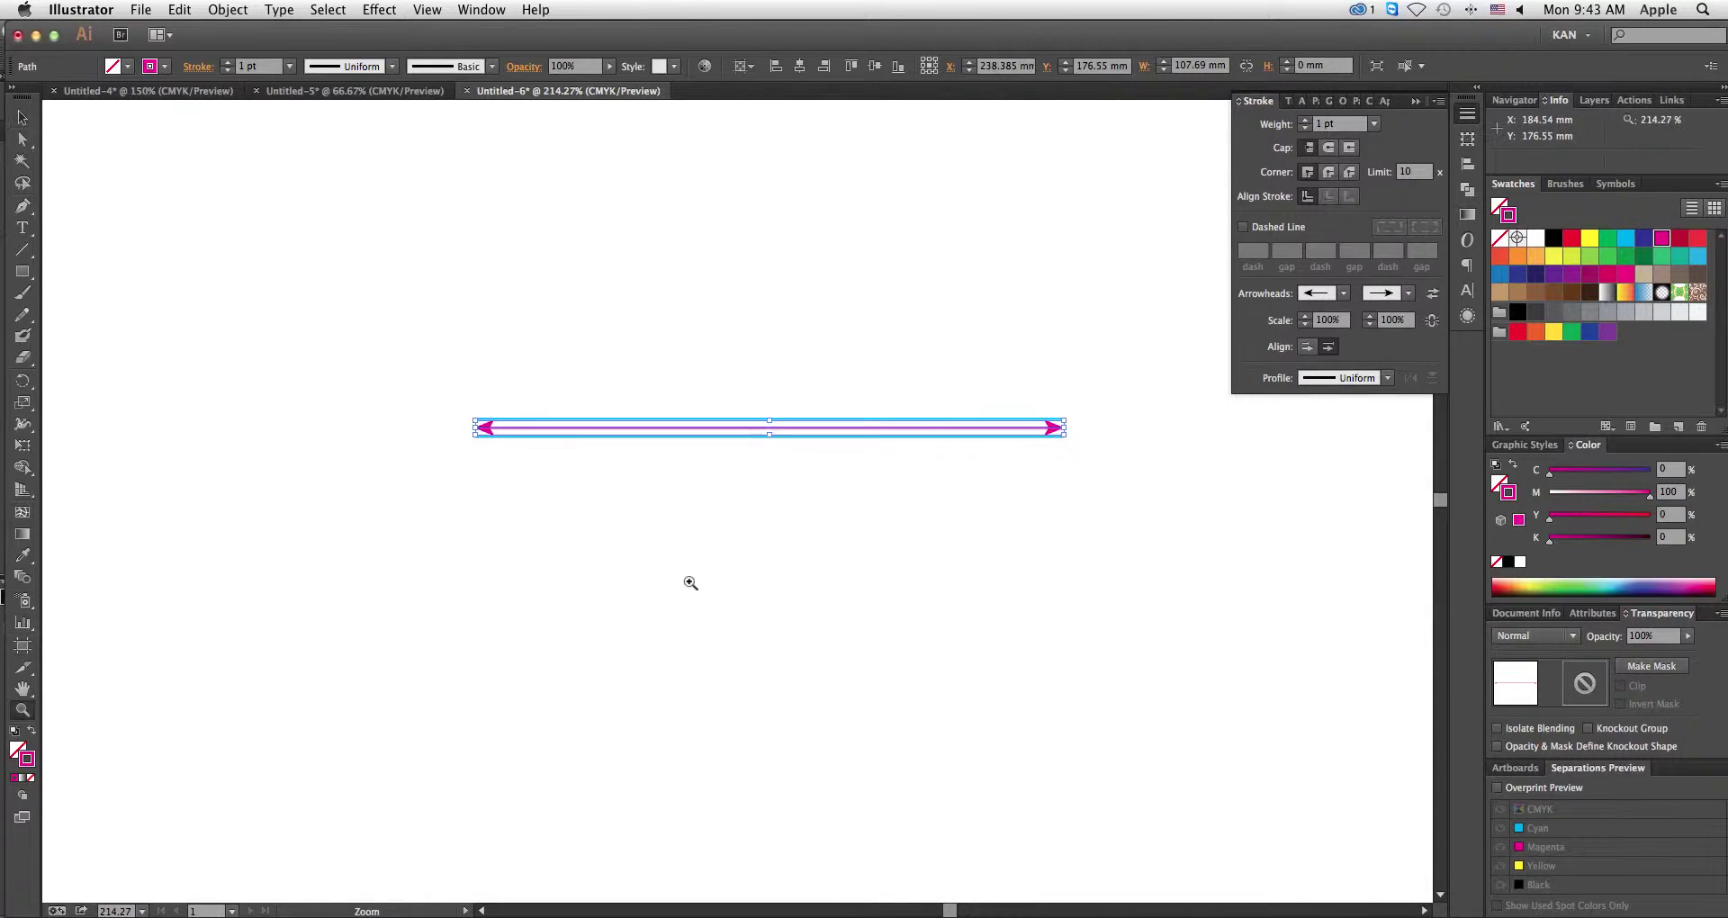
drag(379, 378, 1150, 494)
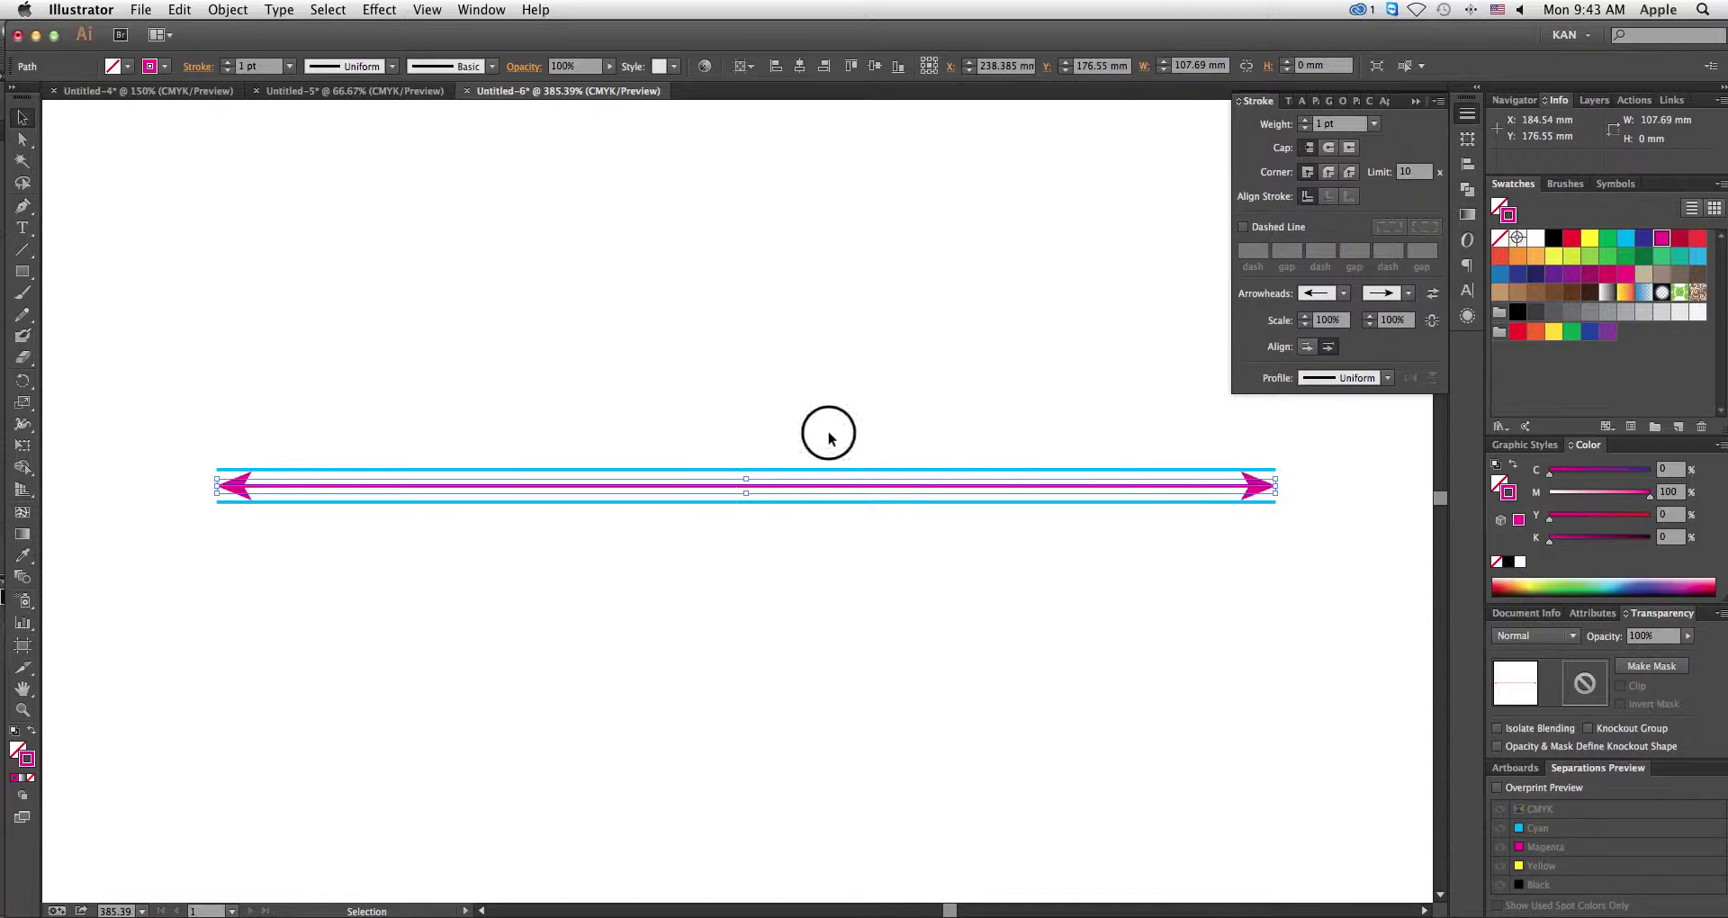
key(v)
click(729, 431)
Step: Marquee-select both cyan lines and the magenta arrow line together
click(1270, 469)
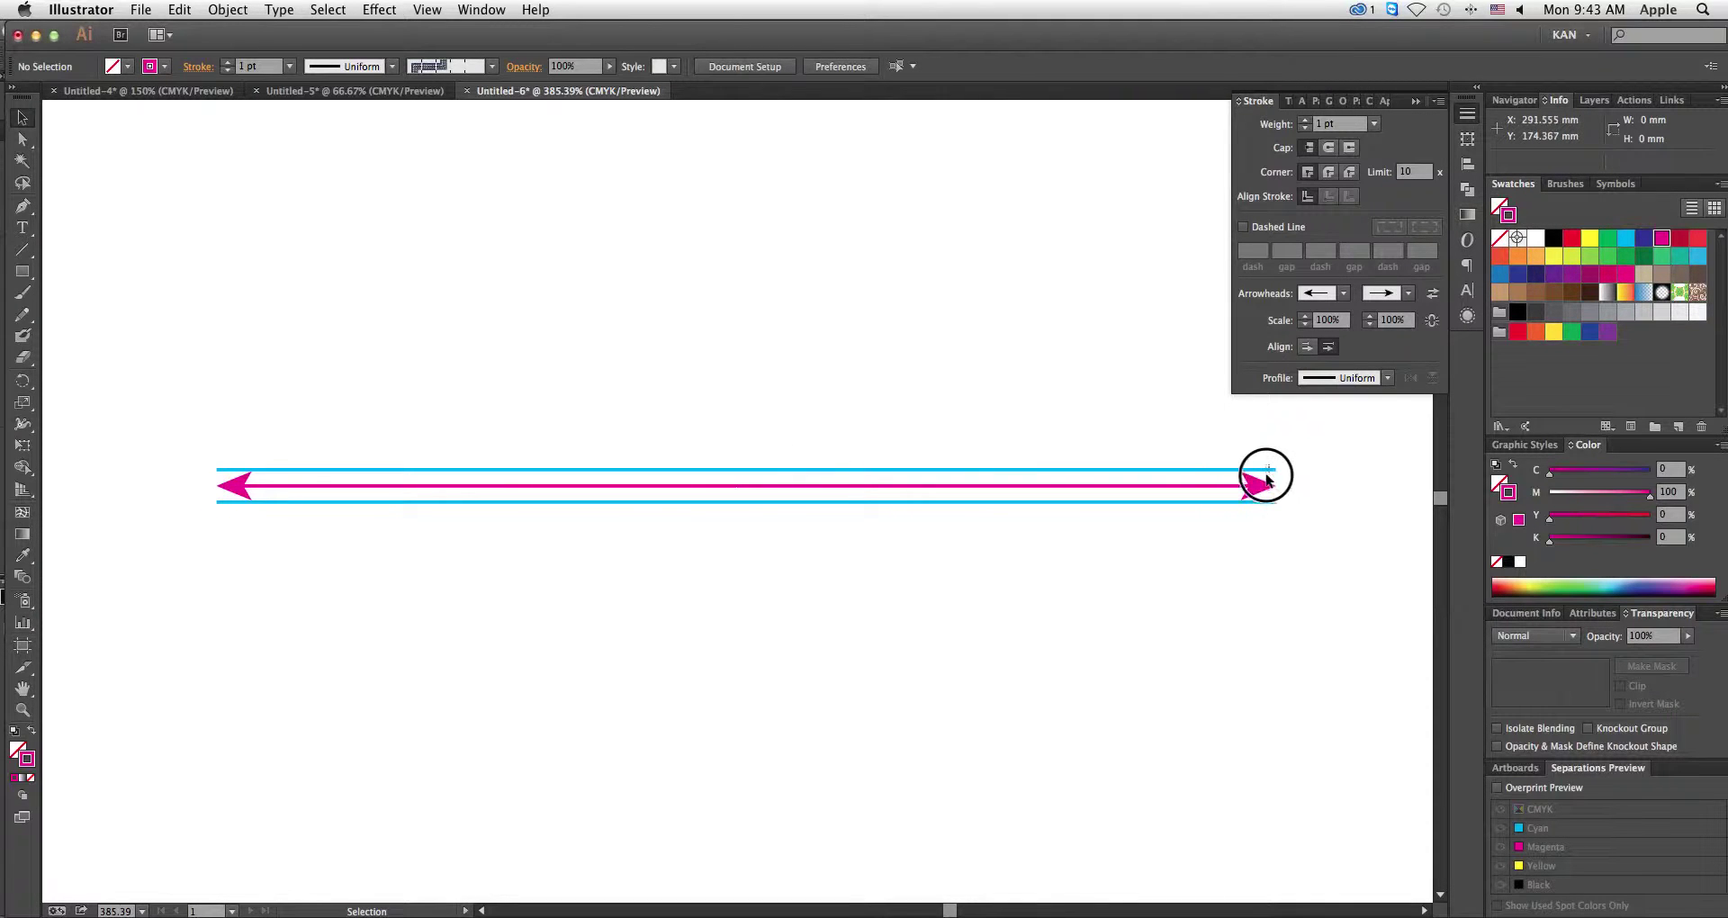
shift+click(1265, 502)
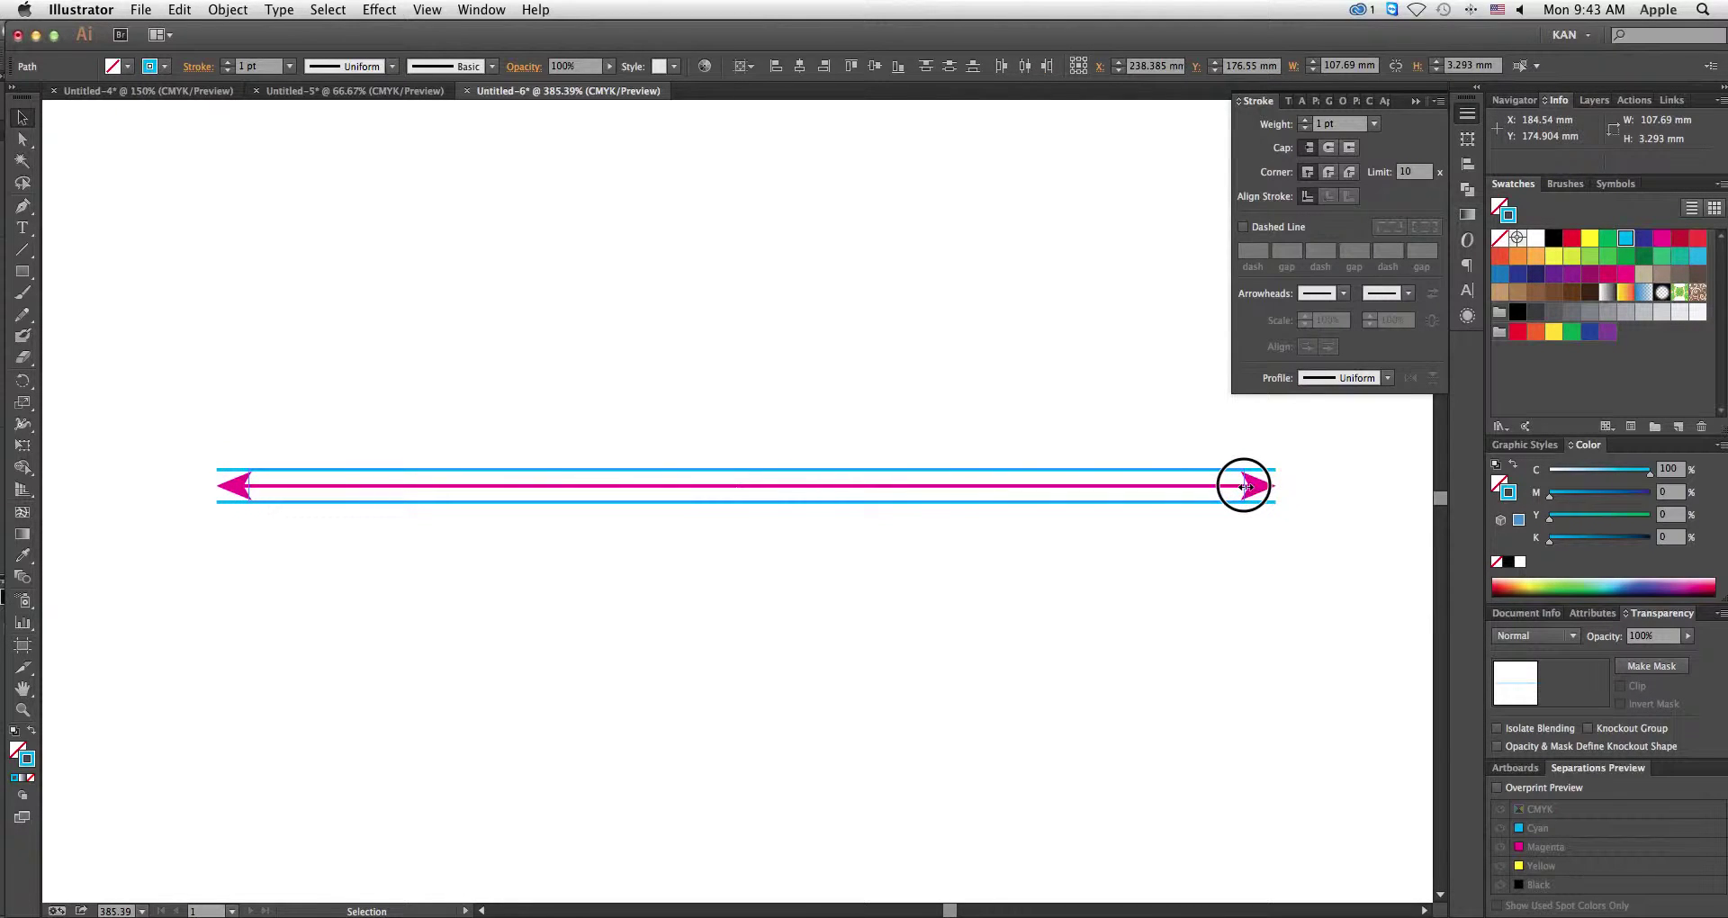
click(1291, 511)
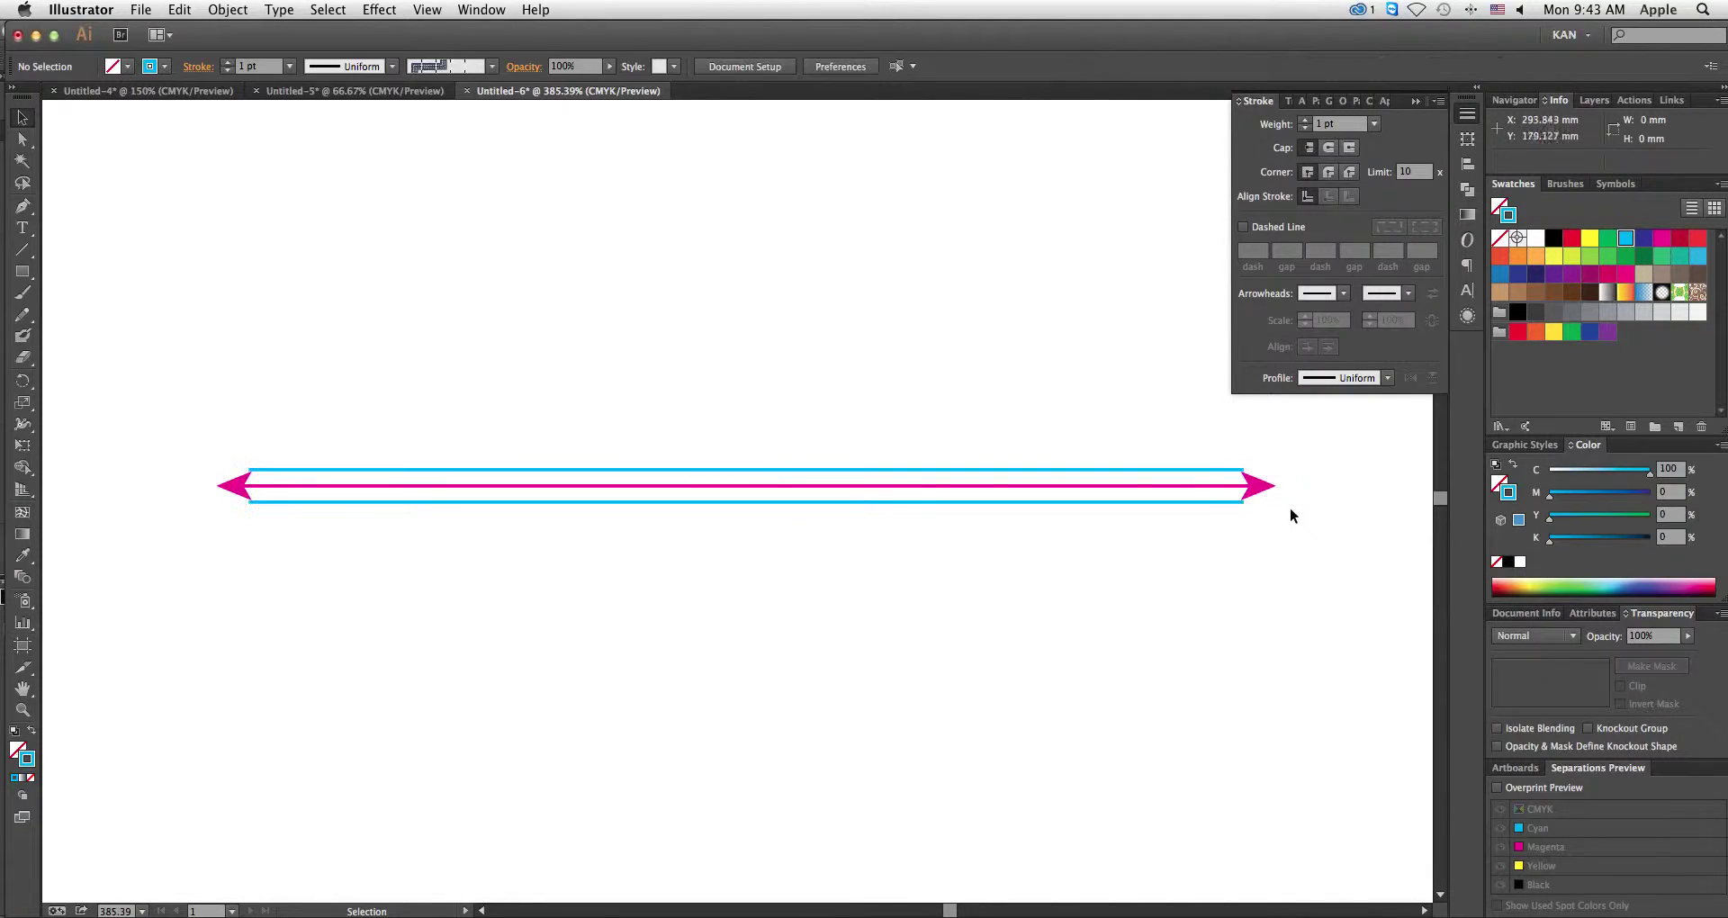
drag(1307, 528, 191, 399)
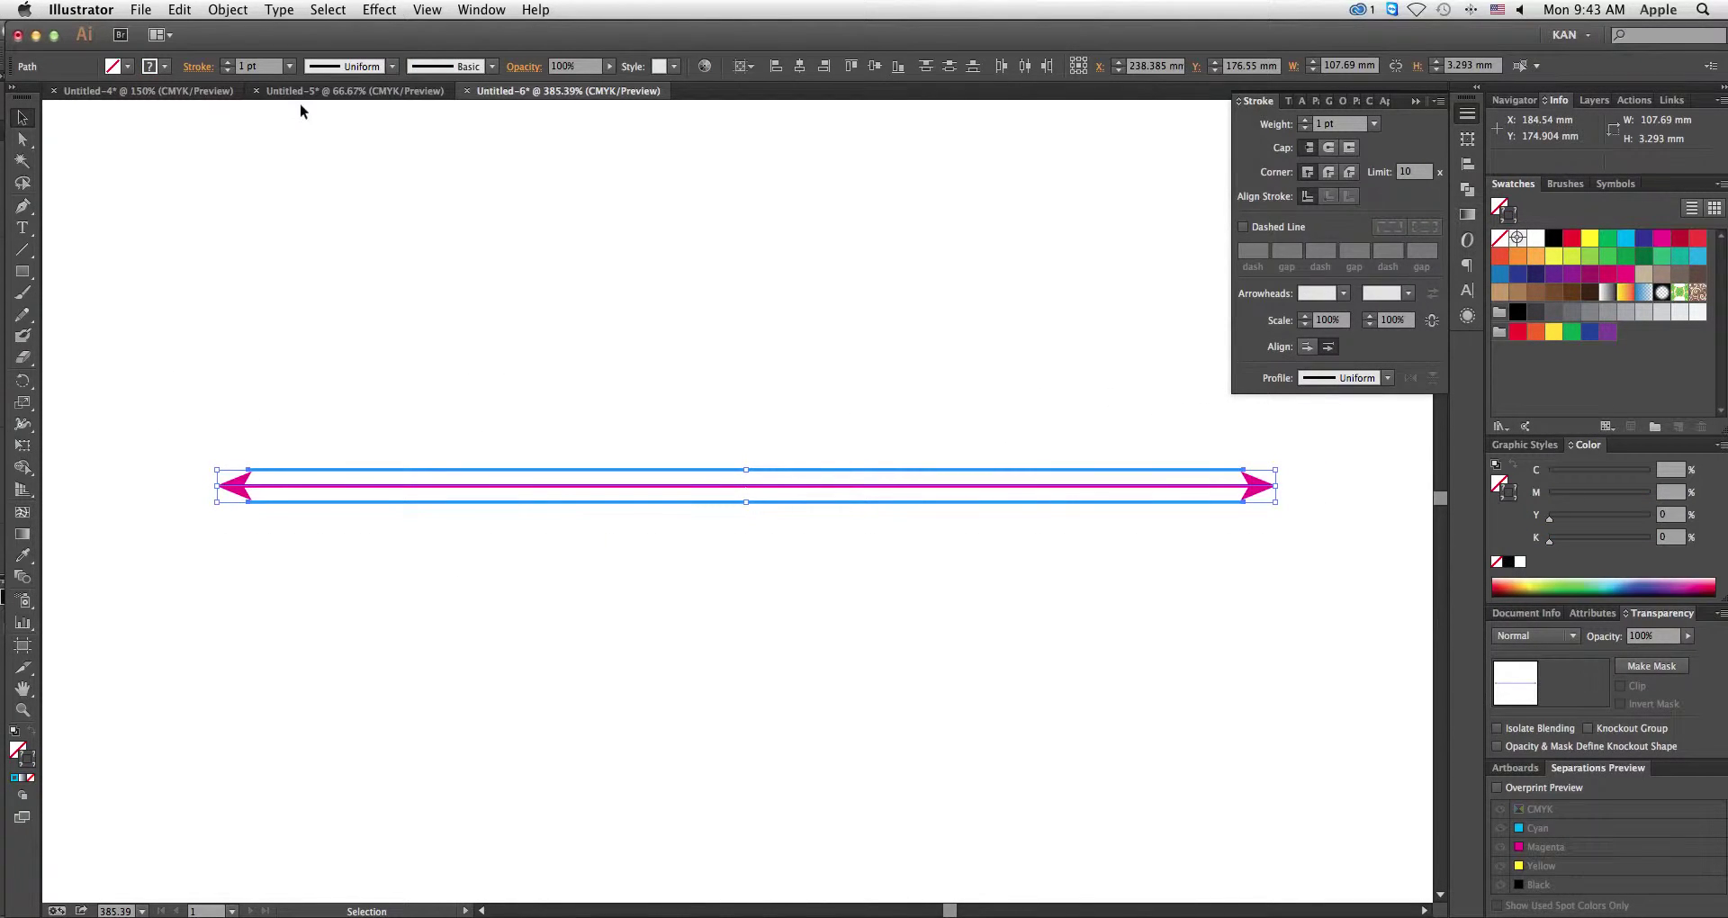
Step: Create a new Art Brush from the selected double-headed arrow lines
click(492, 66)
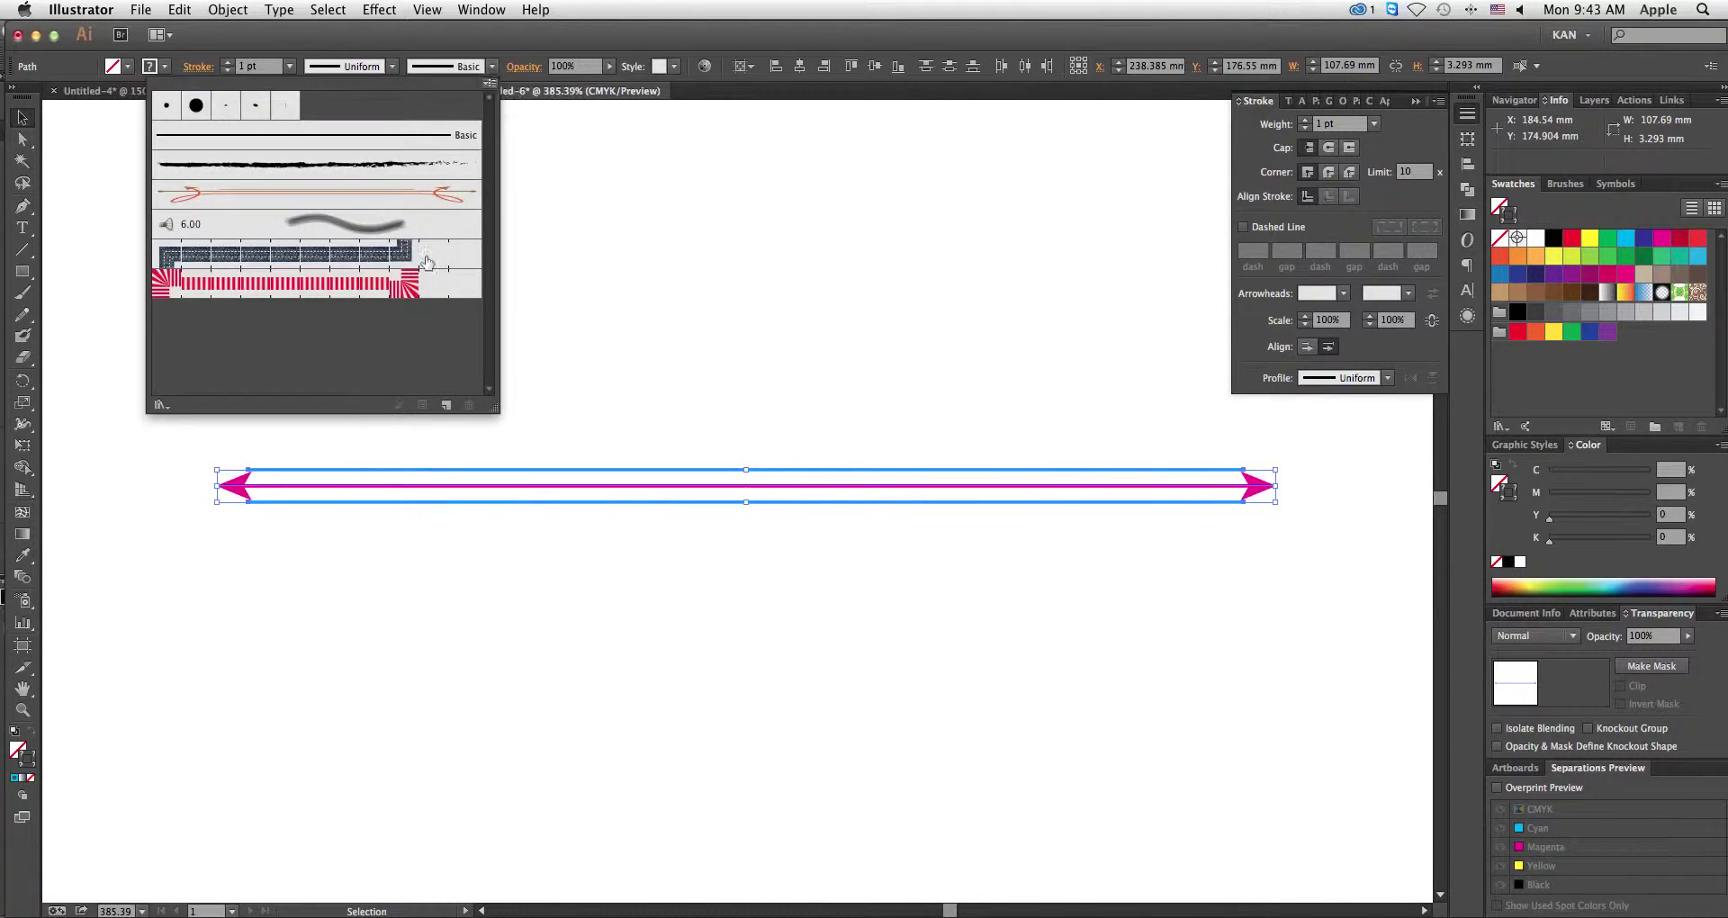
click(446, 405)
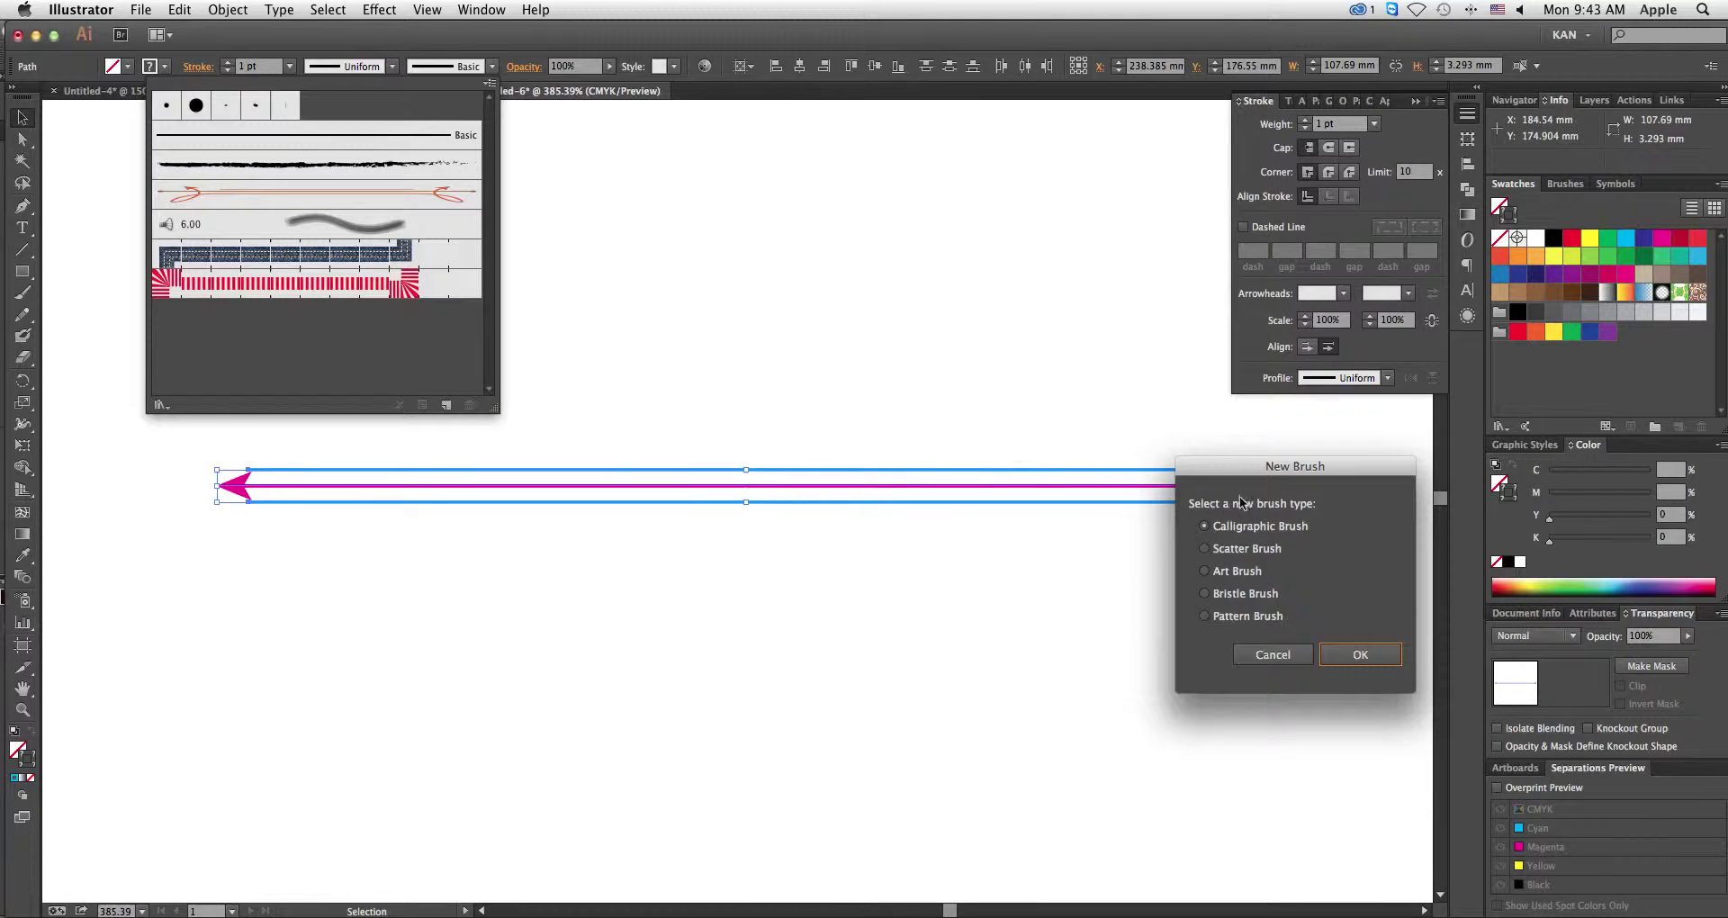
click(1228, 573)
click(1355, 655)
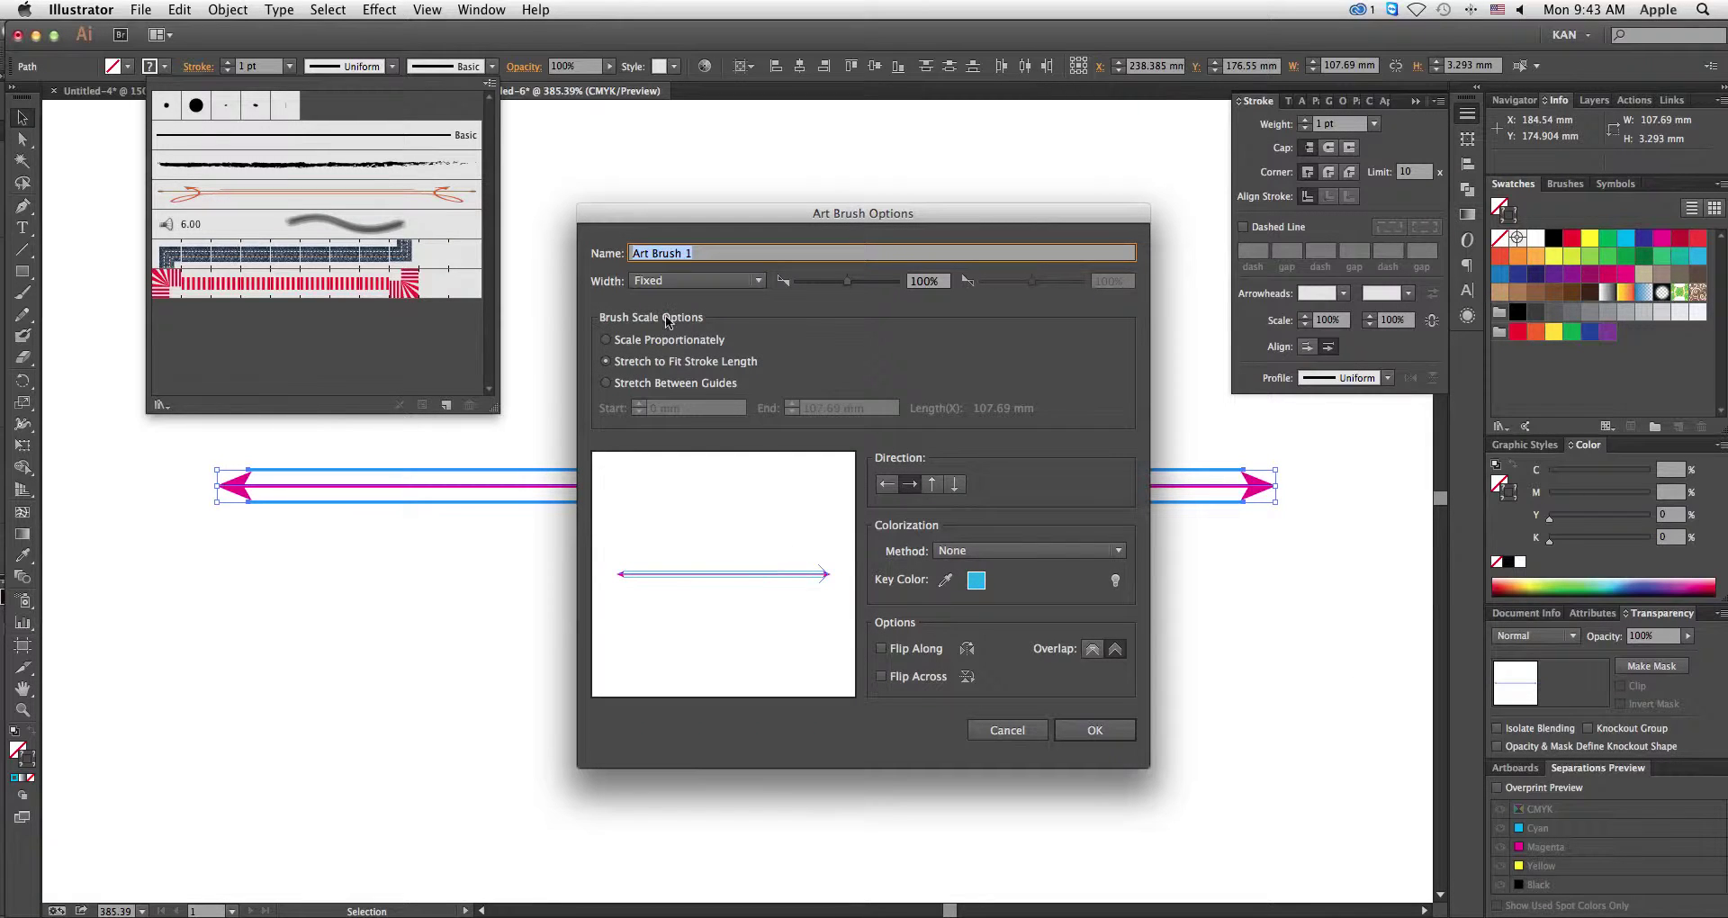
Step: Save Art Brush 1 with Stretch Between Guides, guides at 18.646 mm and 85.861 mm
click(606, 382)
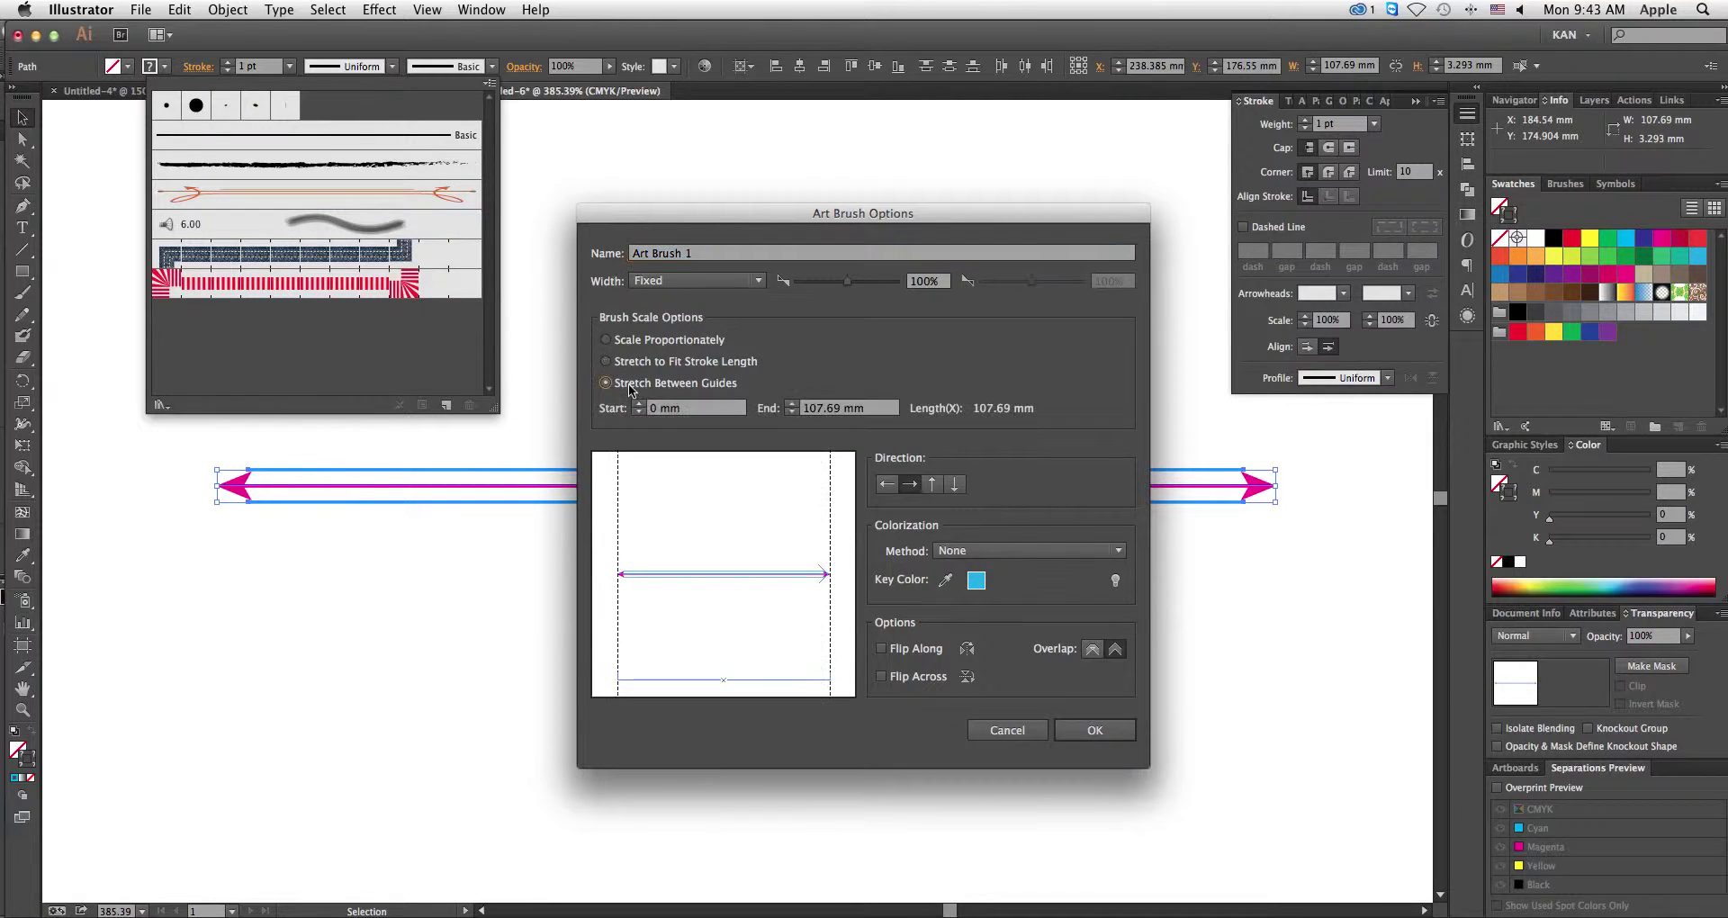
drag(619, 516, 654, 514)
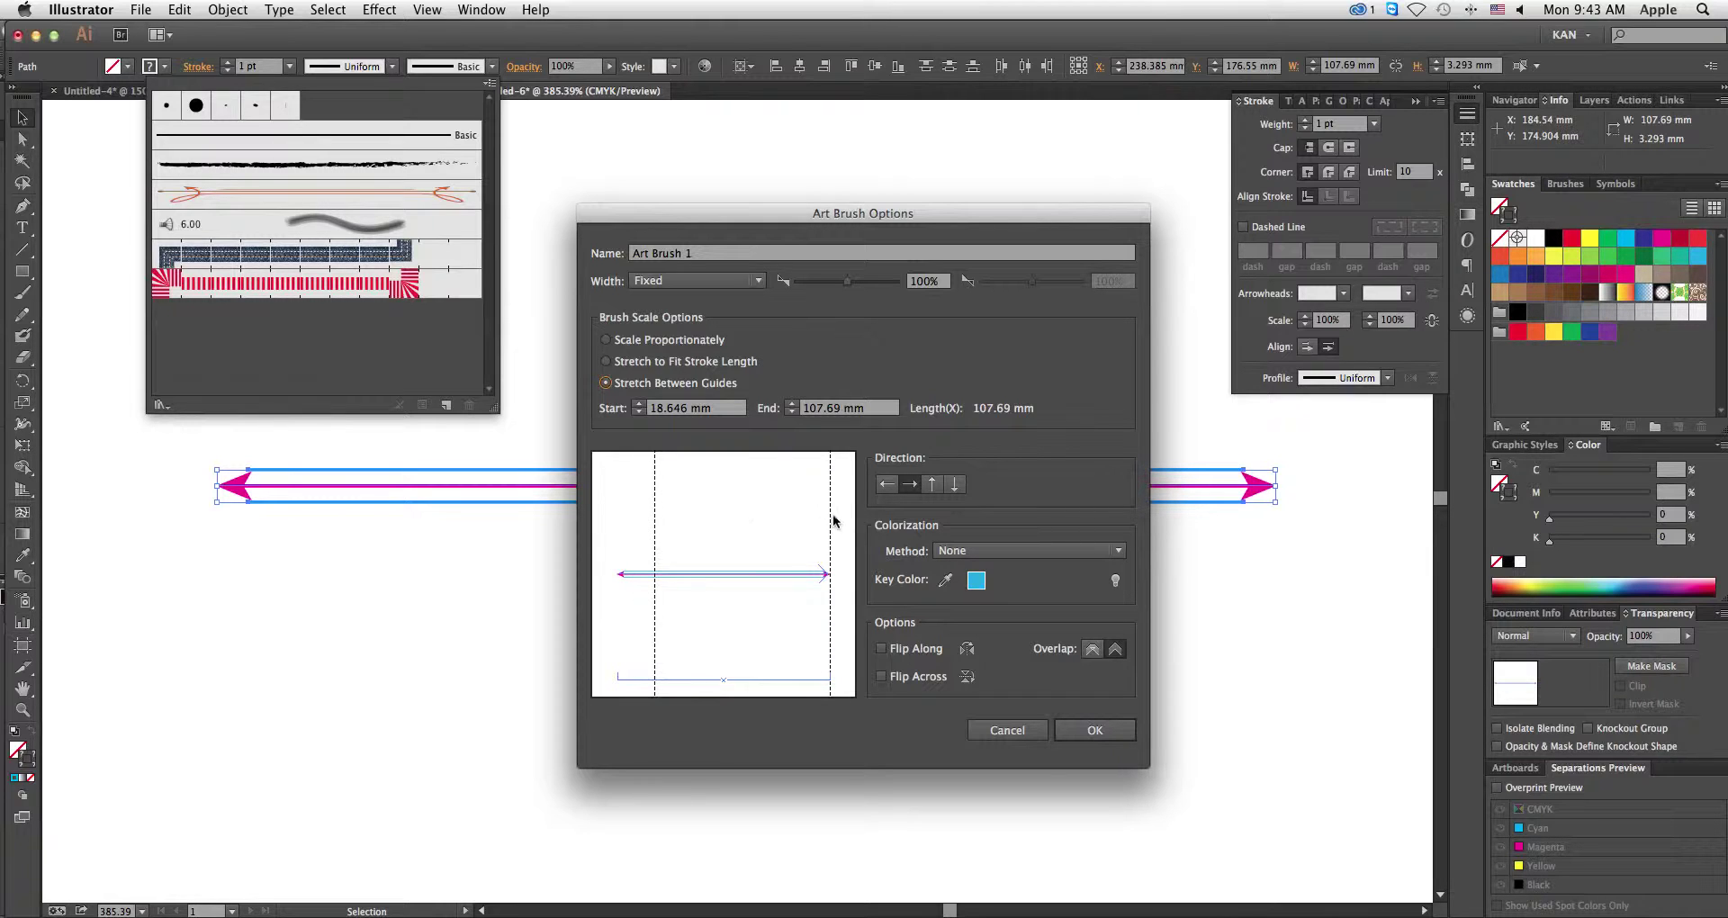
drag(831, 520, 787, 517)
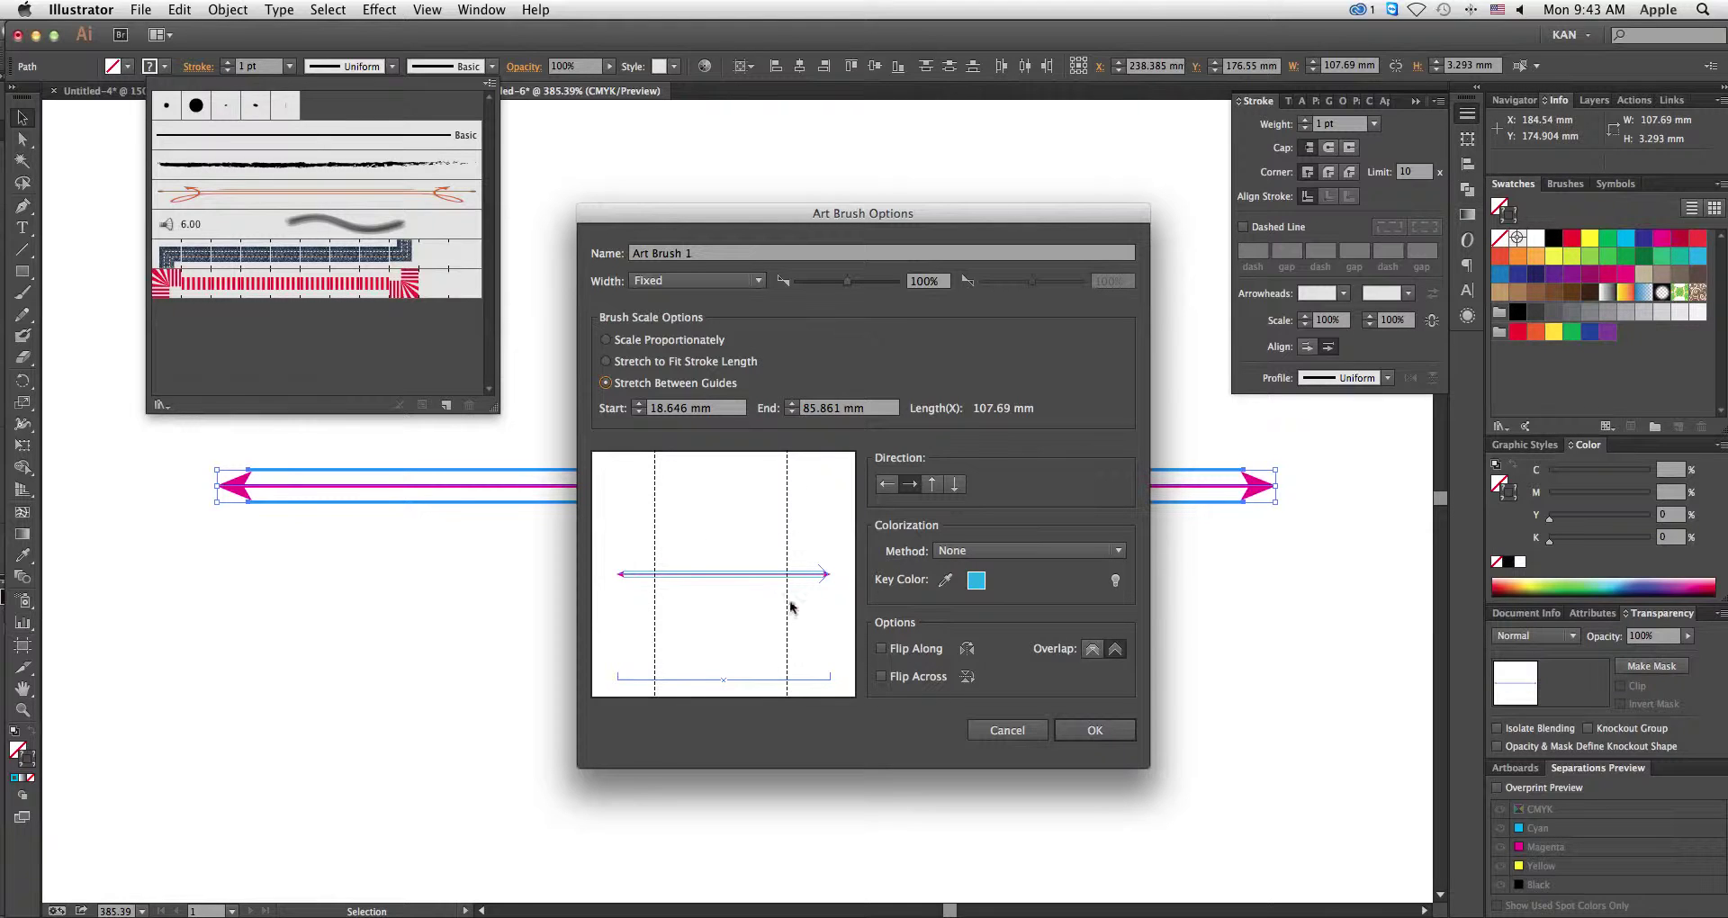
click(1084, 726)
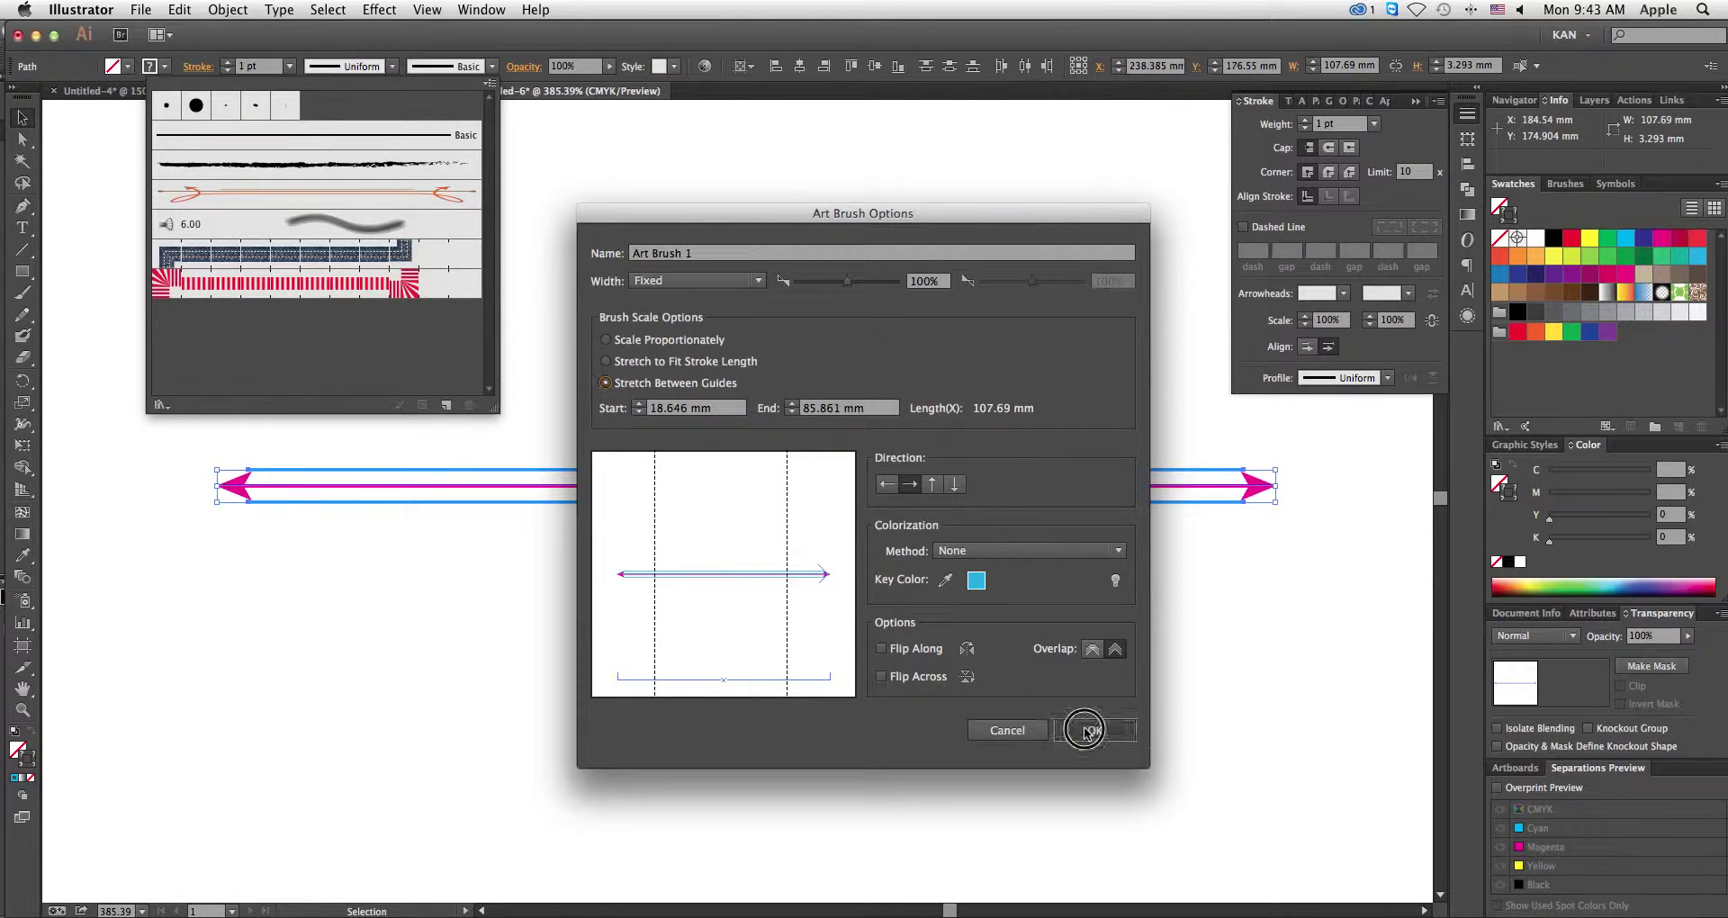
key(F5)
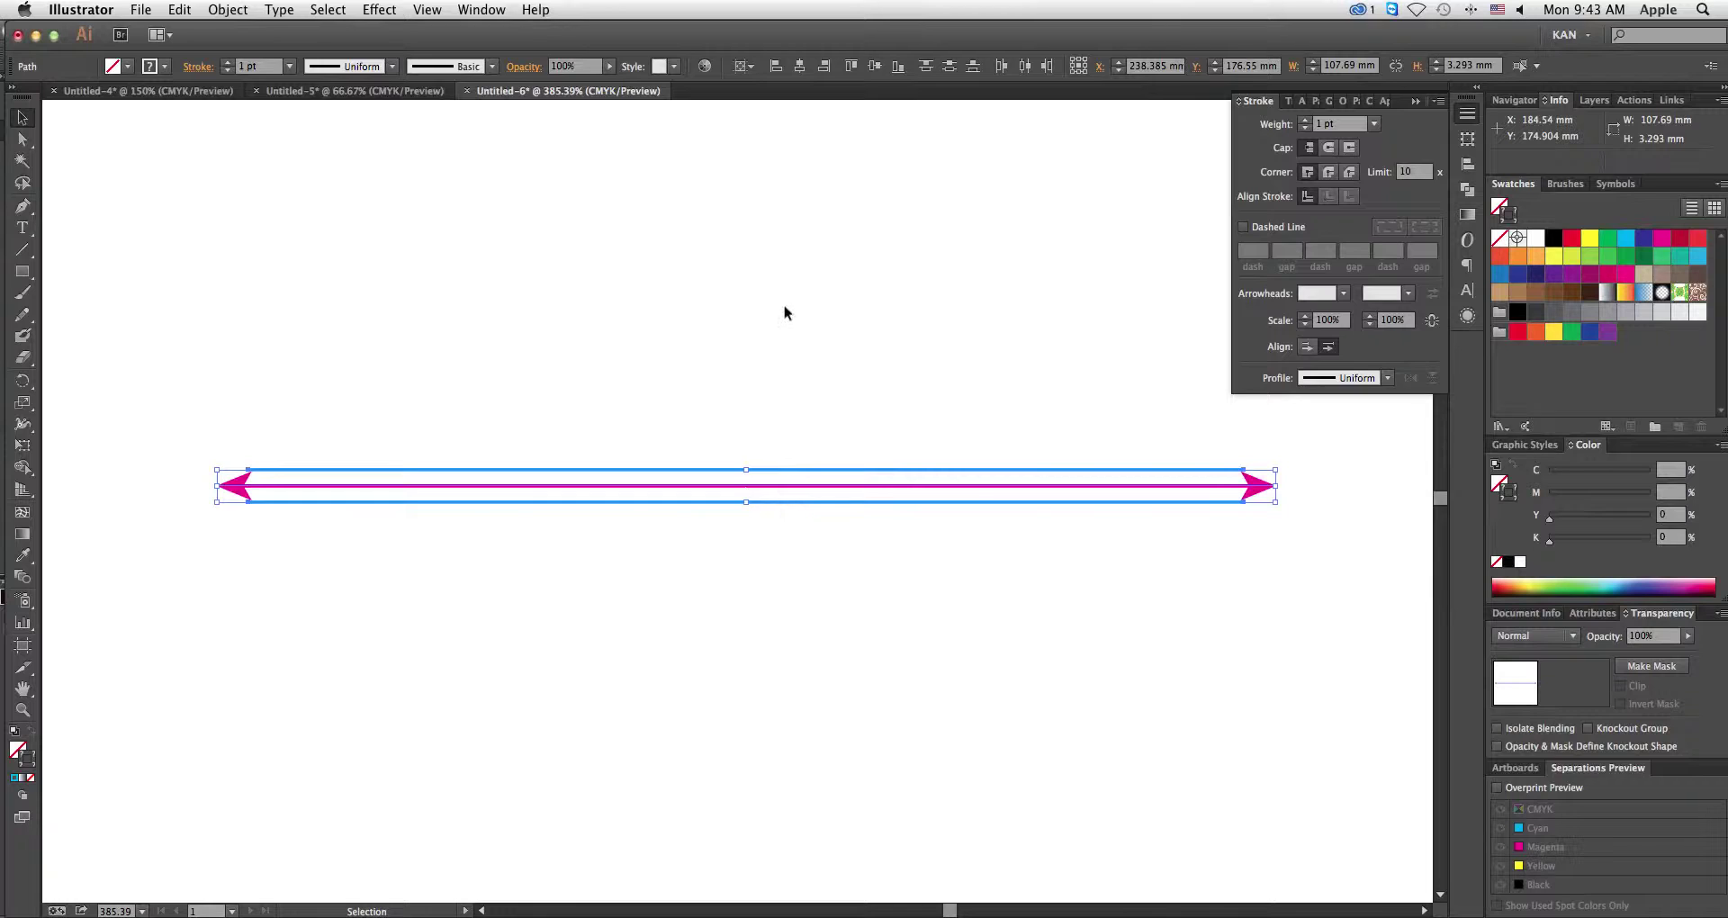
key(super+minus)
key(super+minus)
Step: Delete the arrow line and draw a rectangle near the page centre
key(super+minus)
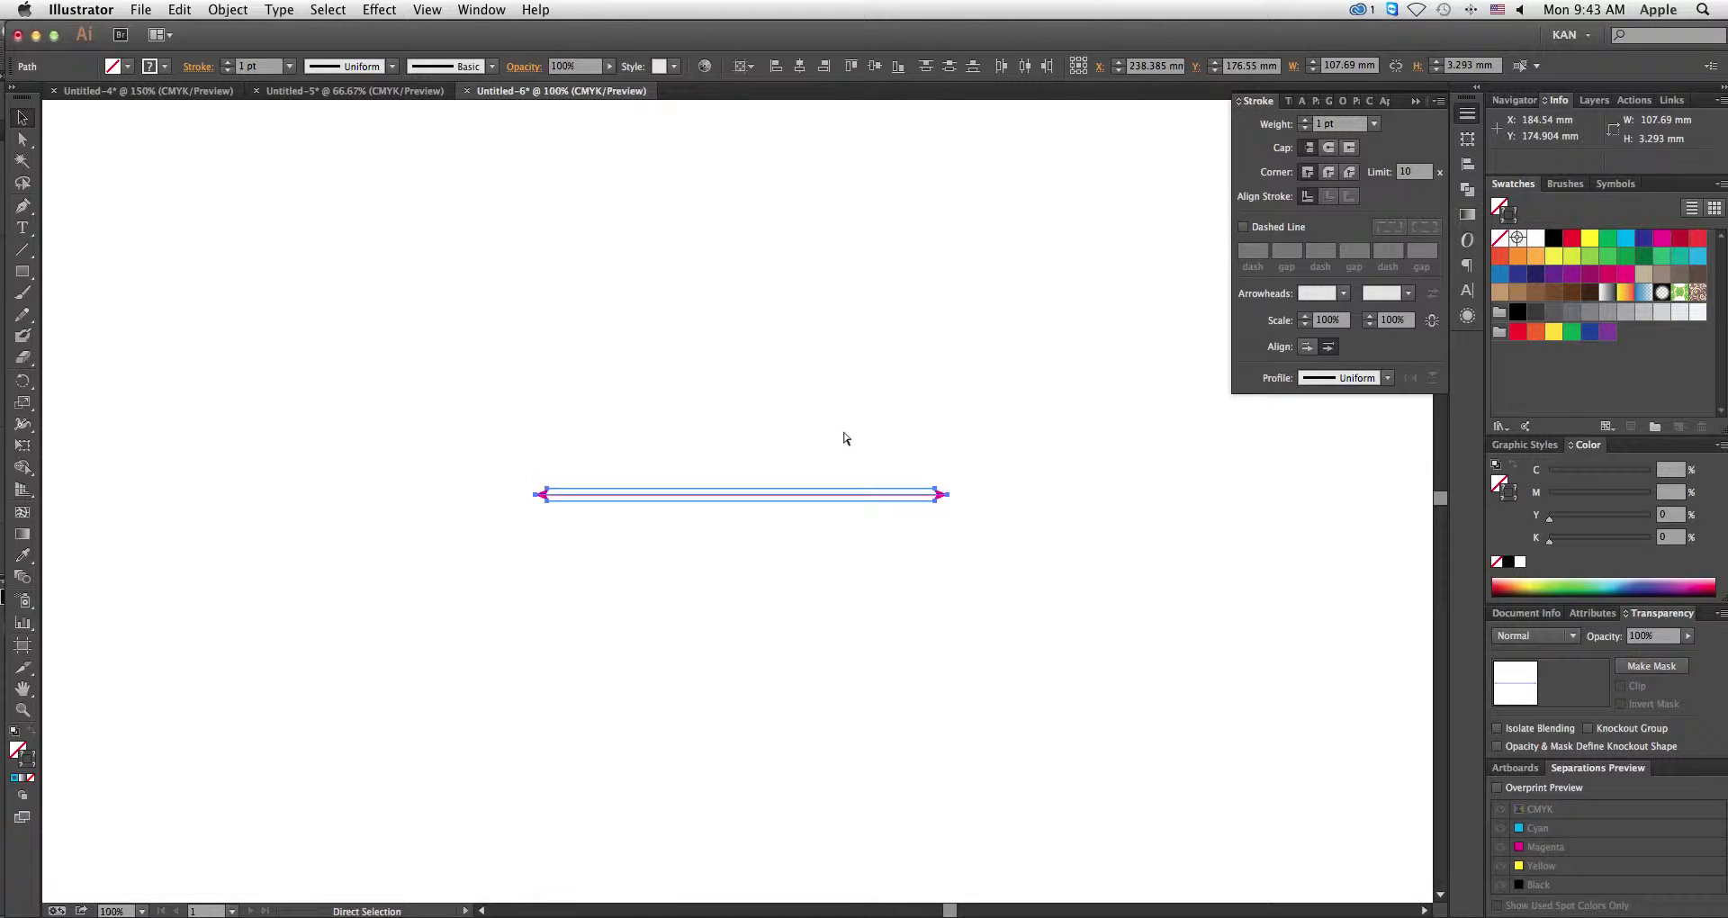
key(super+minus)
key(Delete)
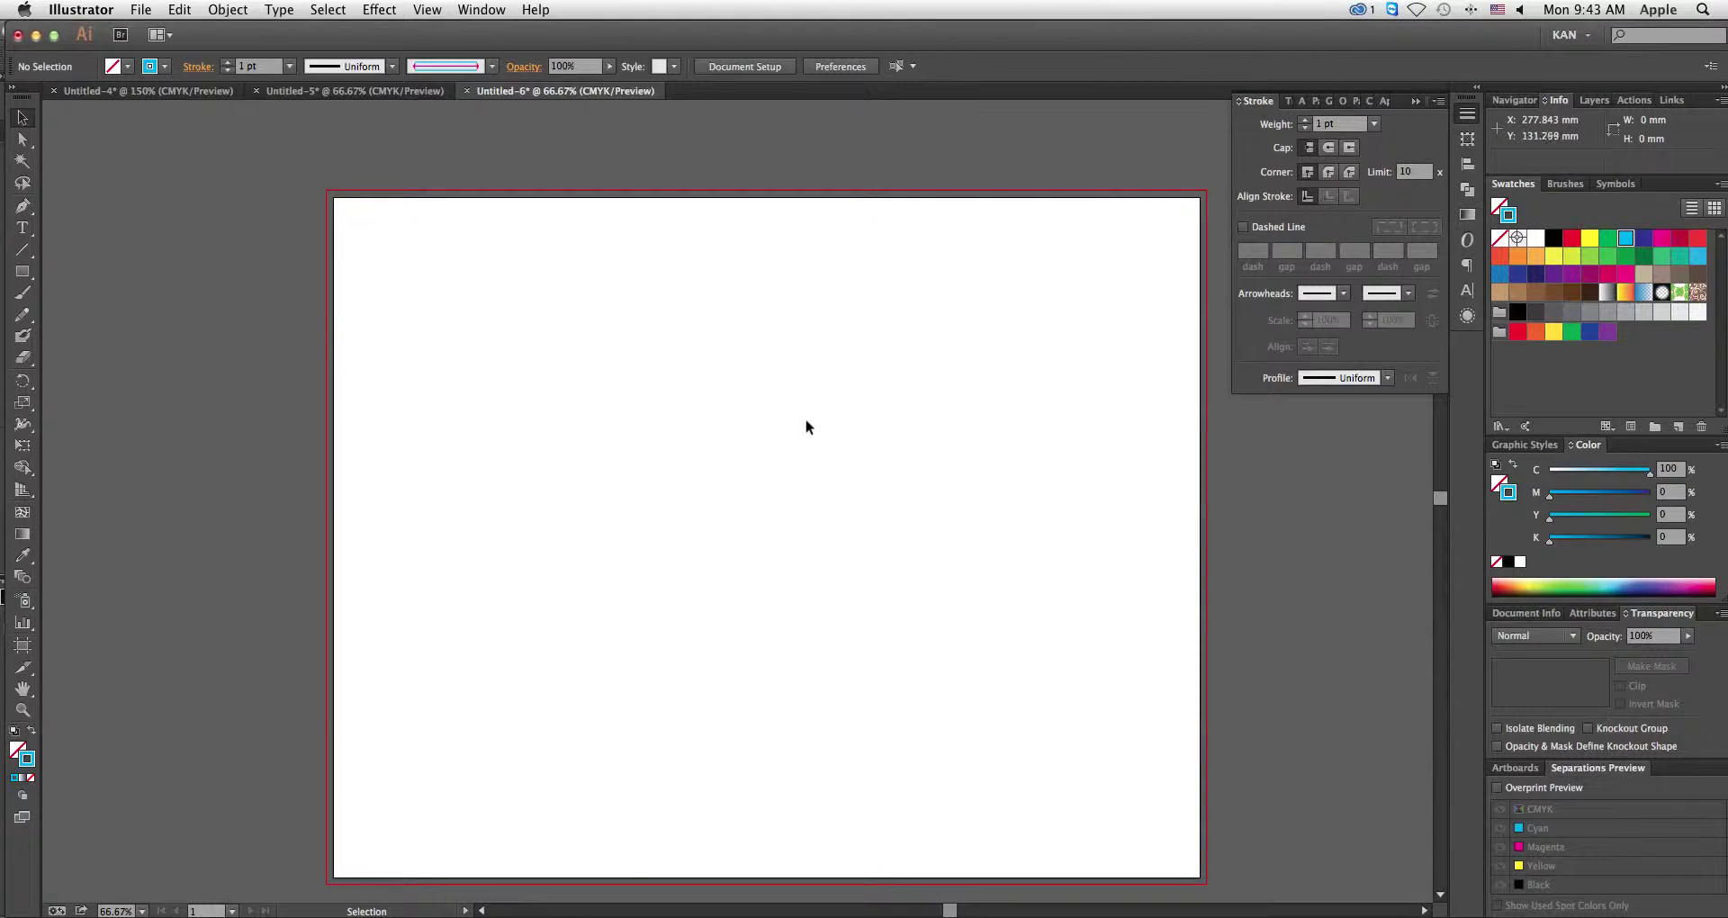
key(m)
click(664, 481)
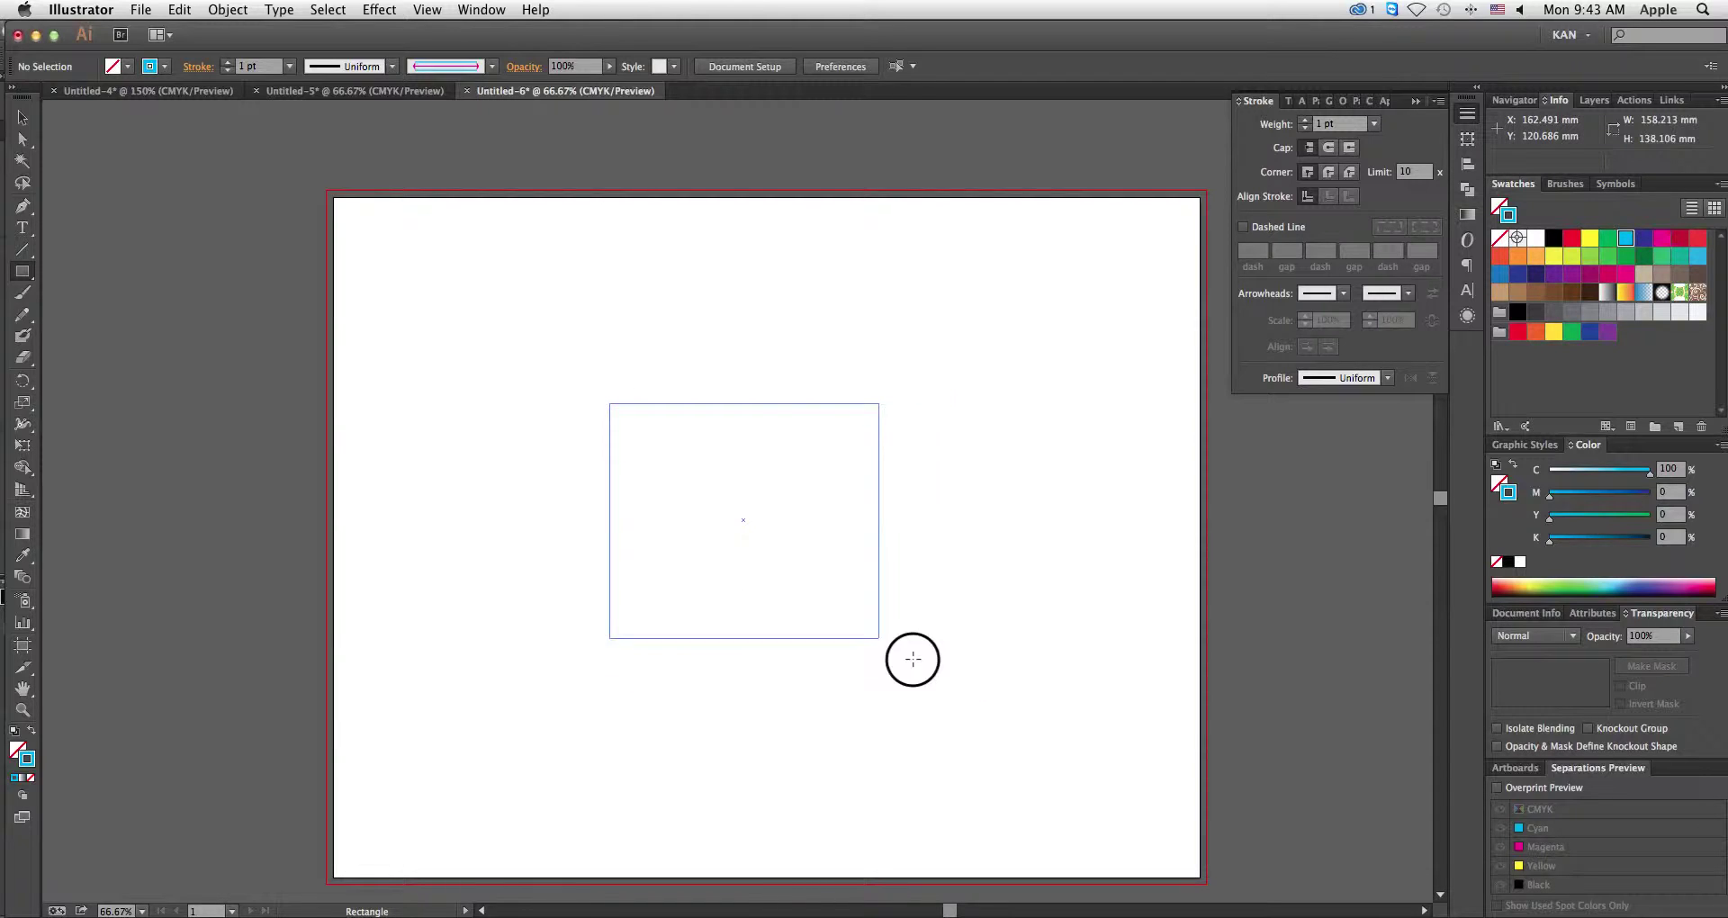
drag(664, 481, 954, 689)
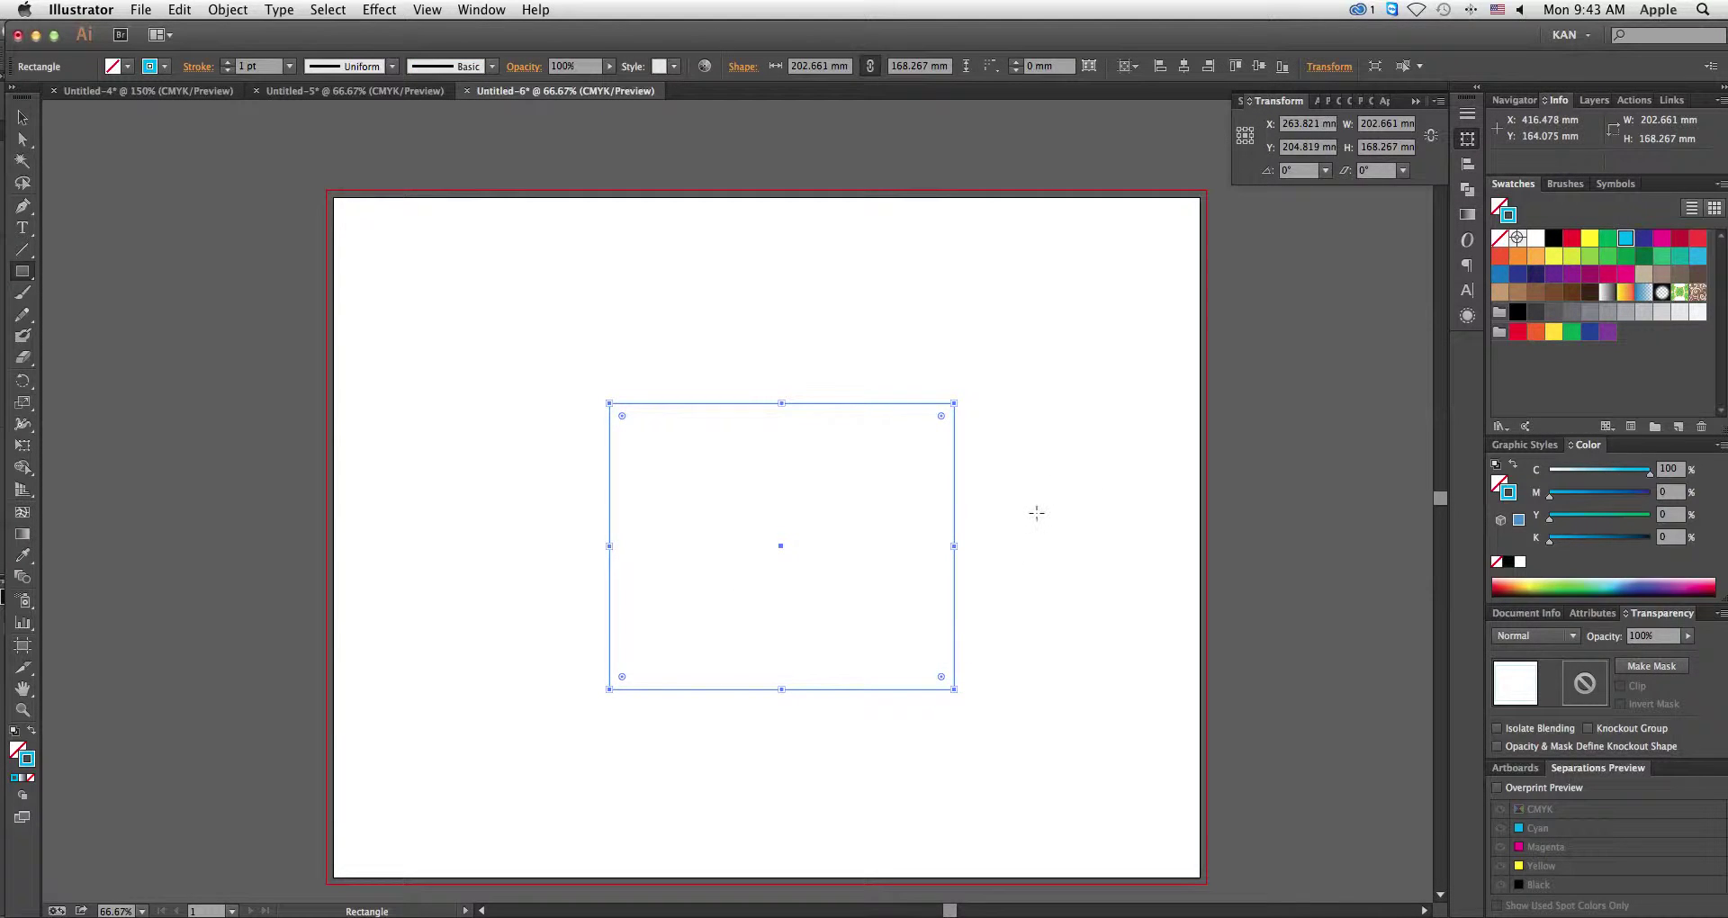
Step: Stroke the rectangle with the arrow art brush, then deselect it
click(494, 66)
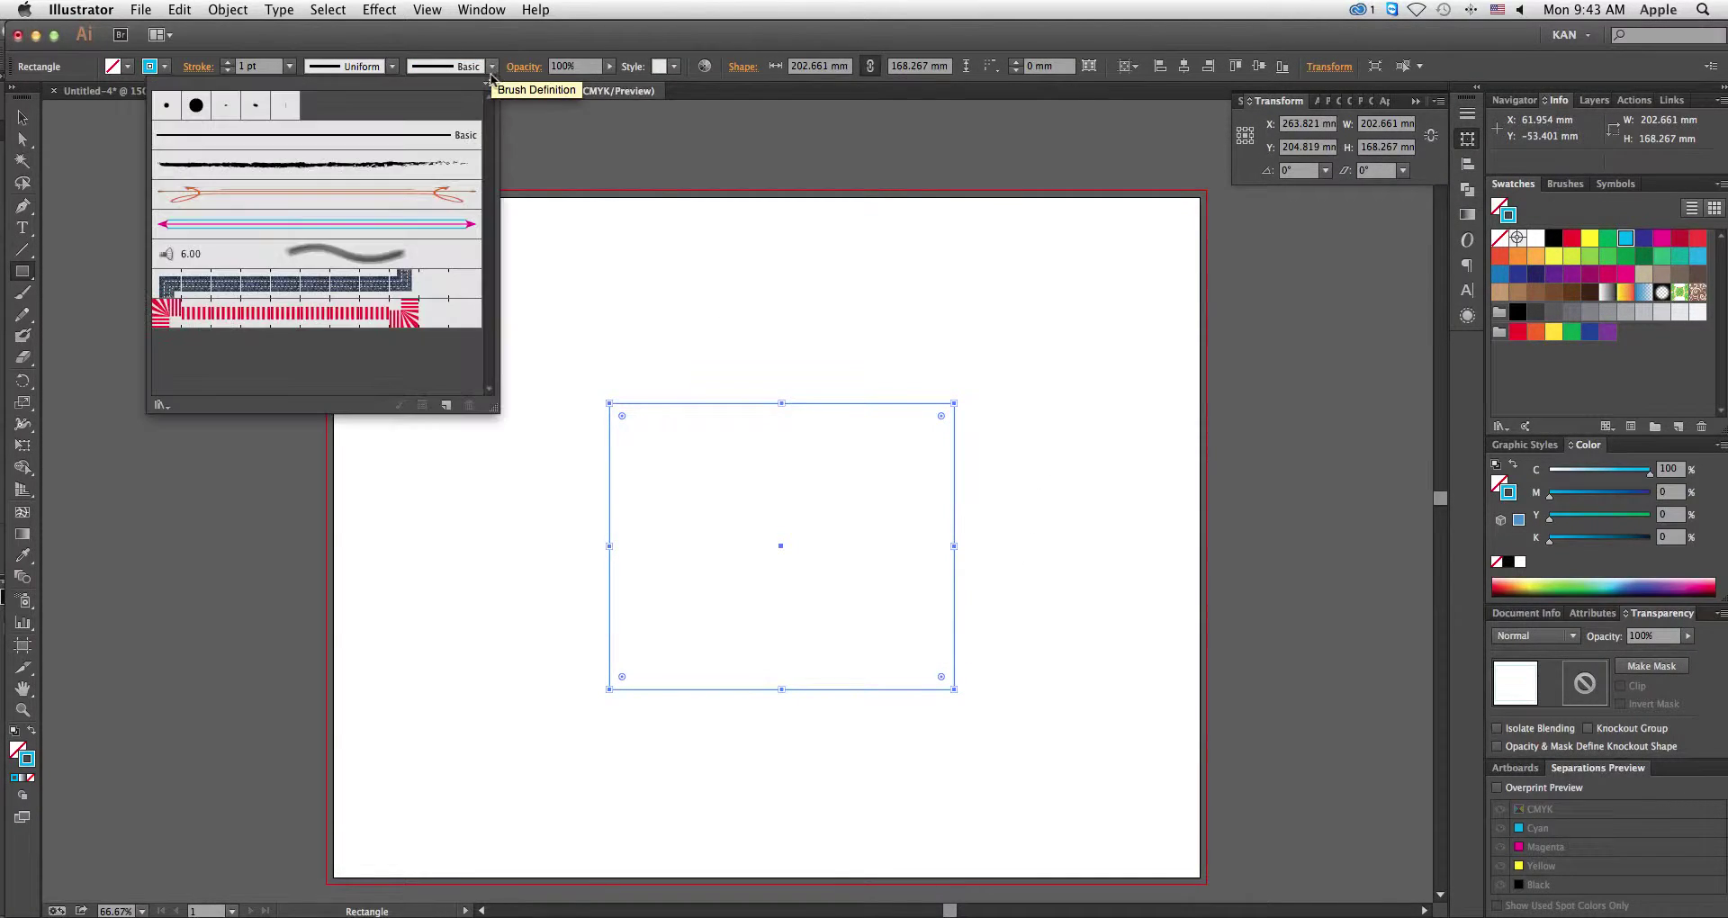
click(454, 225)
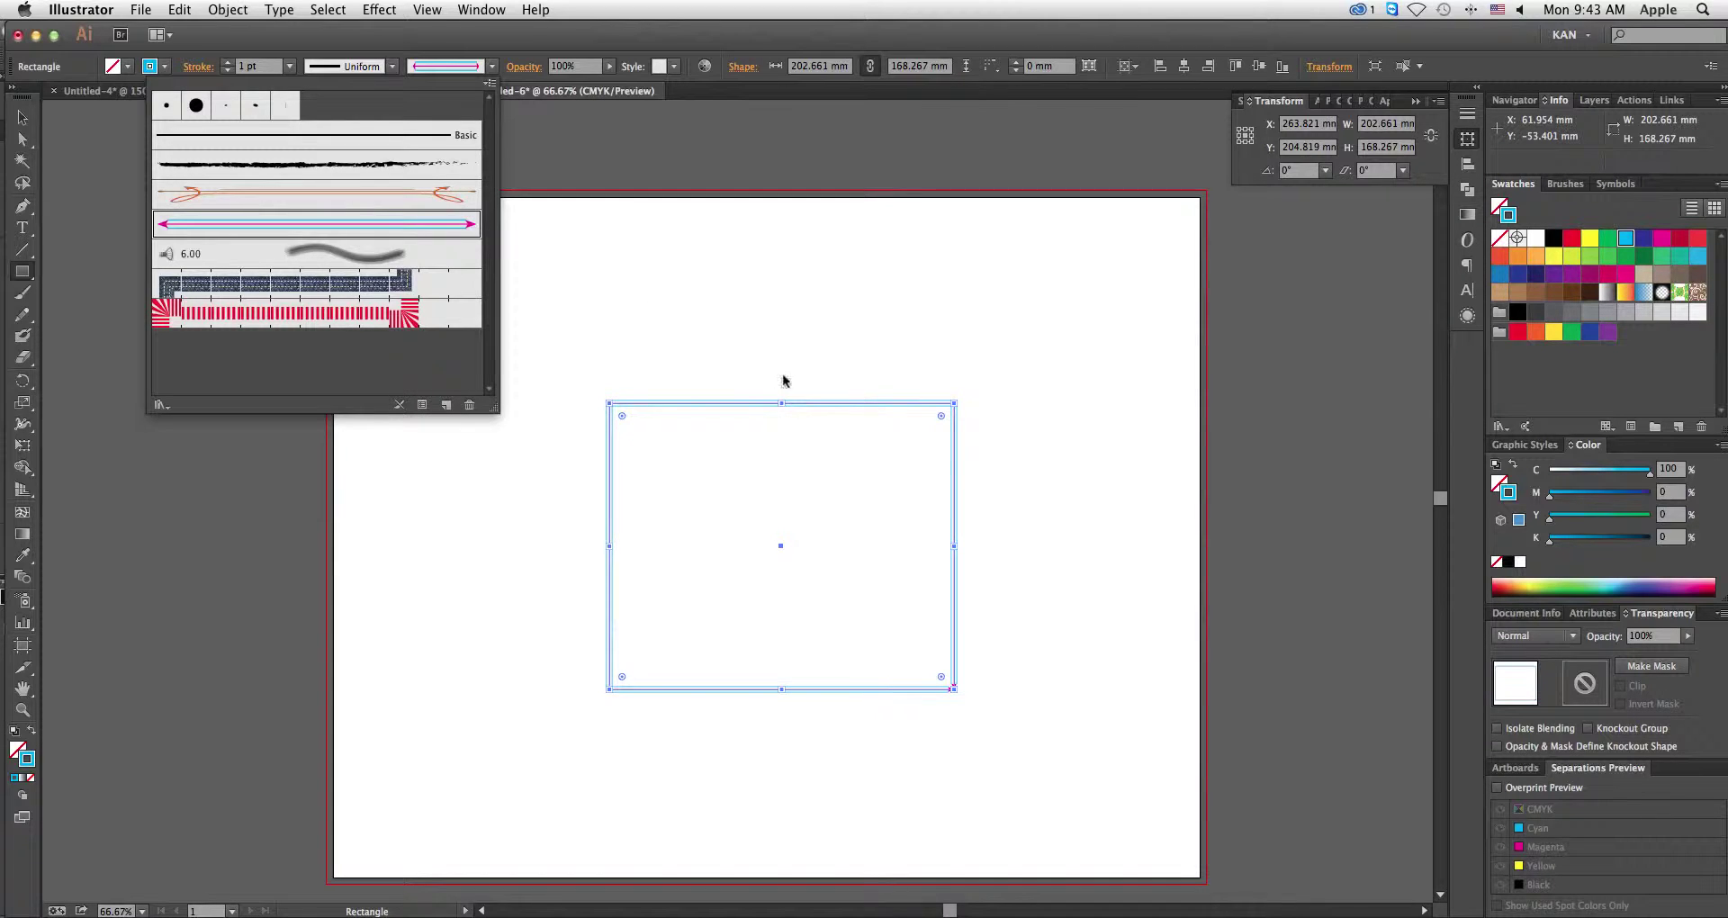
click(960, 642)
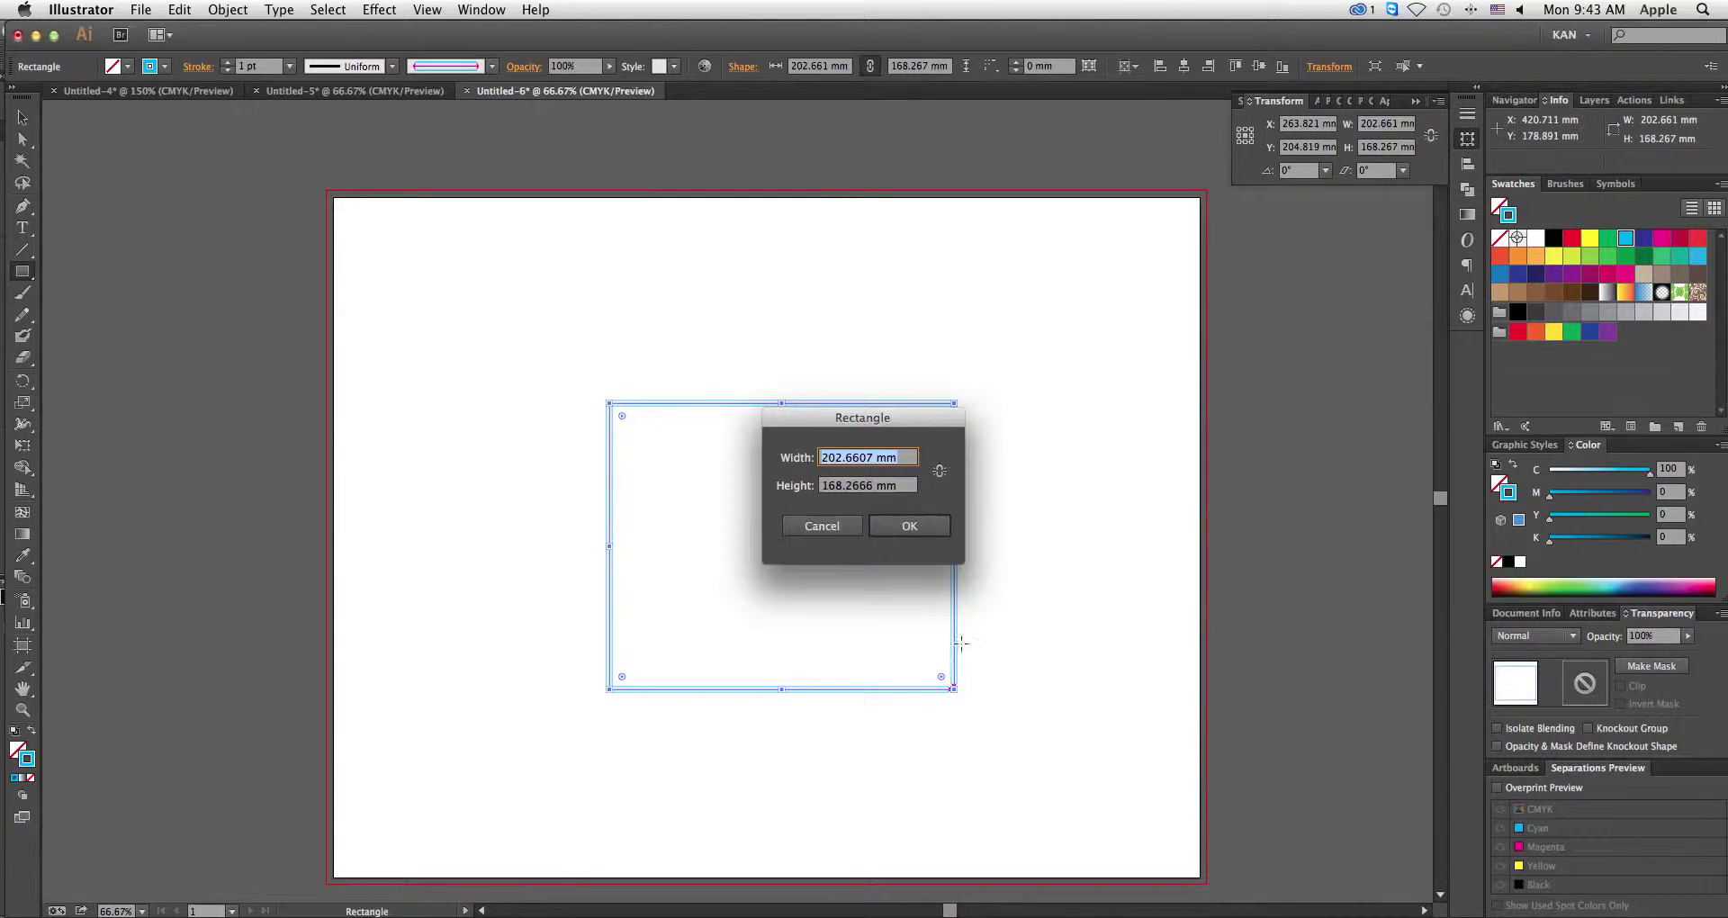
click(820, 525)
key(v)
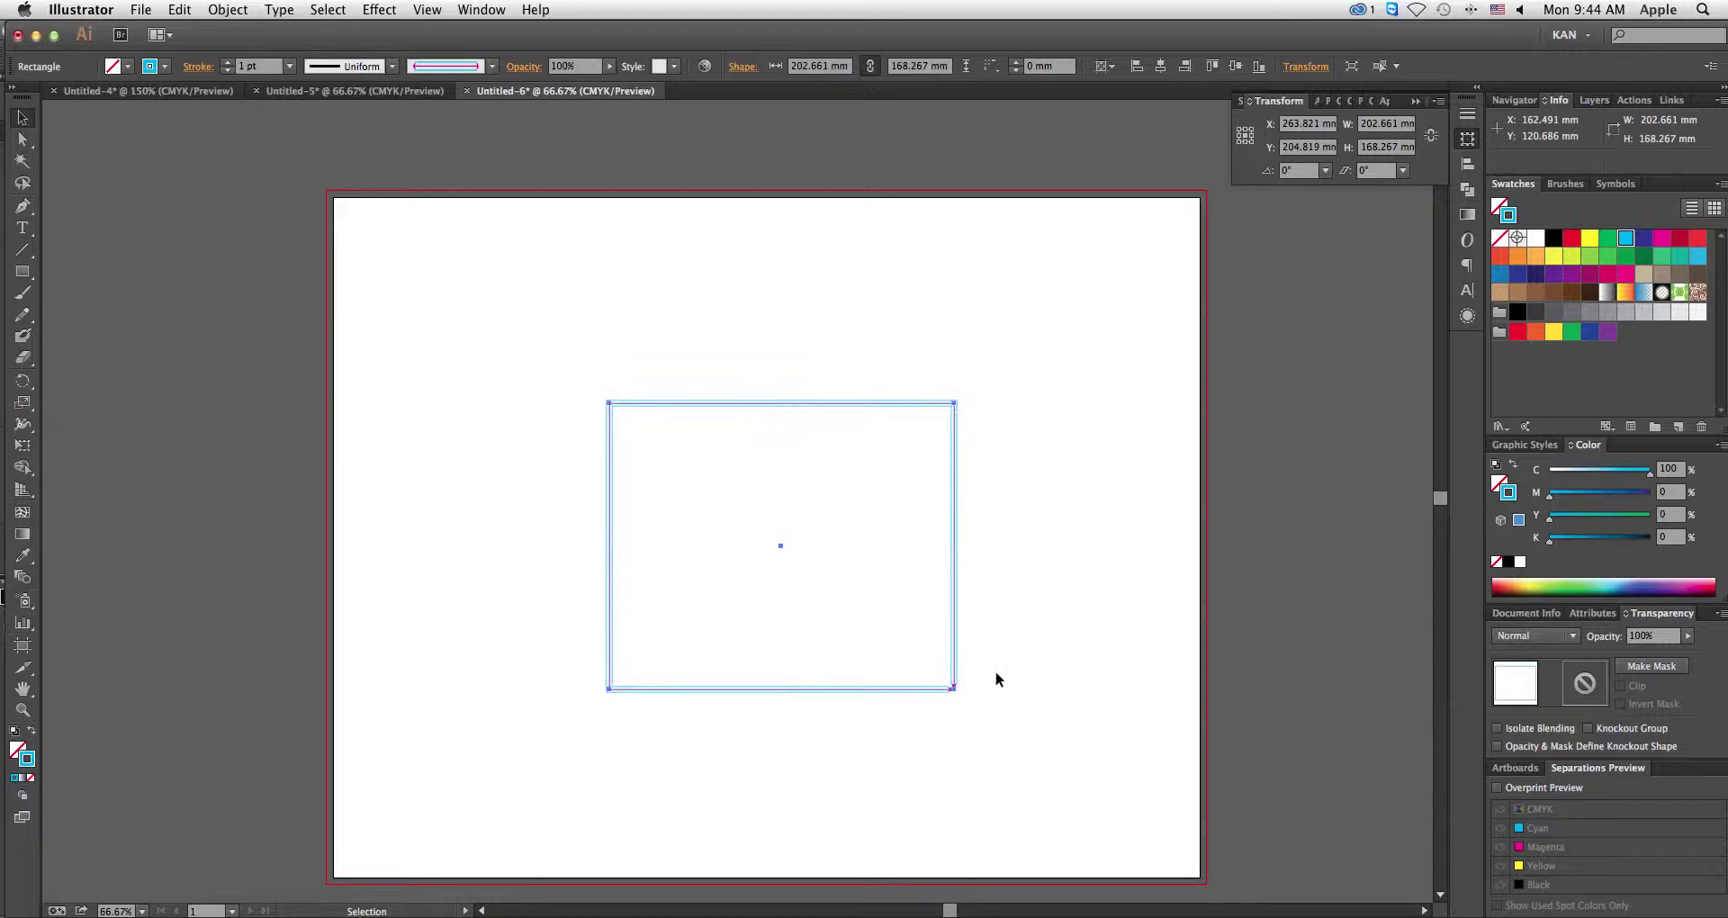
click(995, 675)
Step: Zoom in and draw a smaller rectangle inside the large one
key(z)
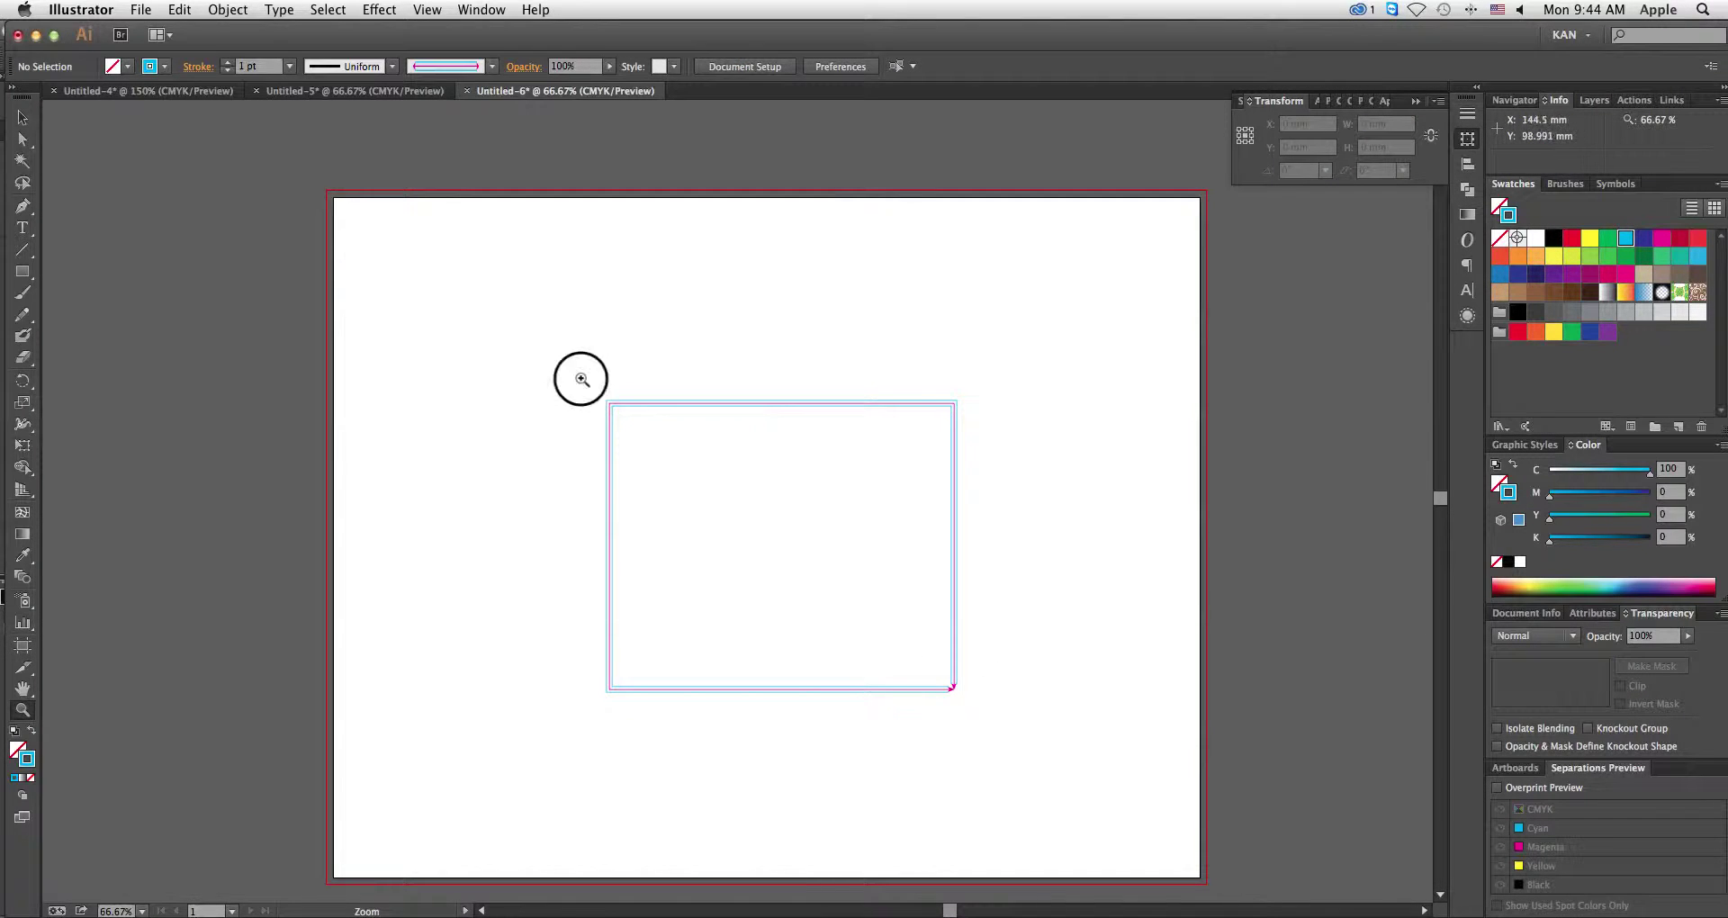
drag(579, 369, 1006, 728)
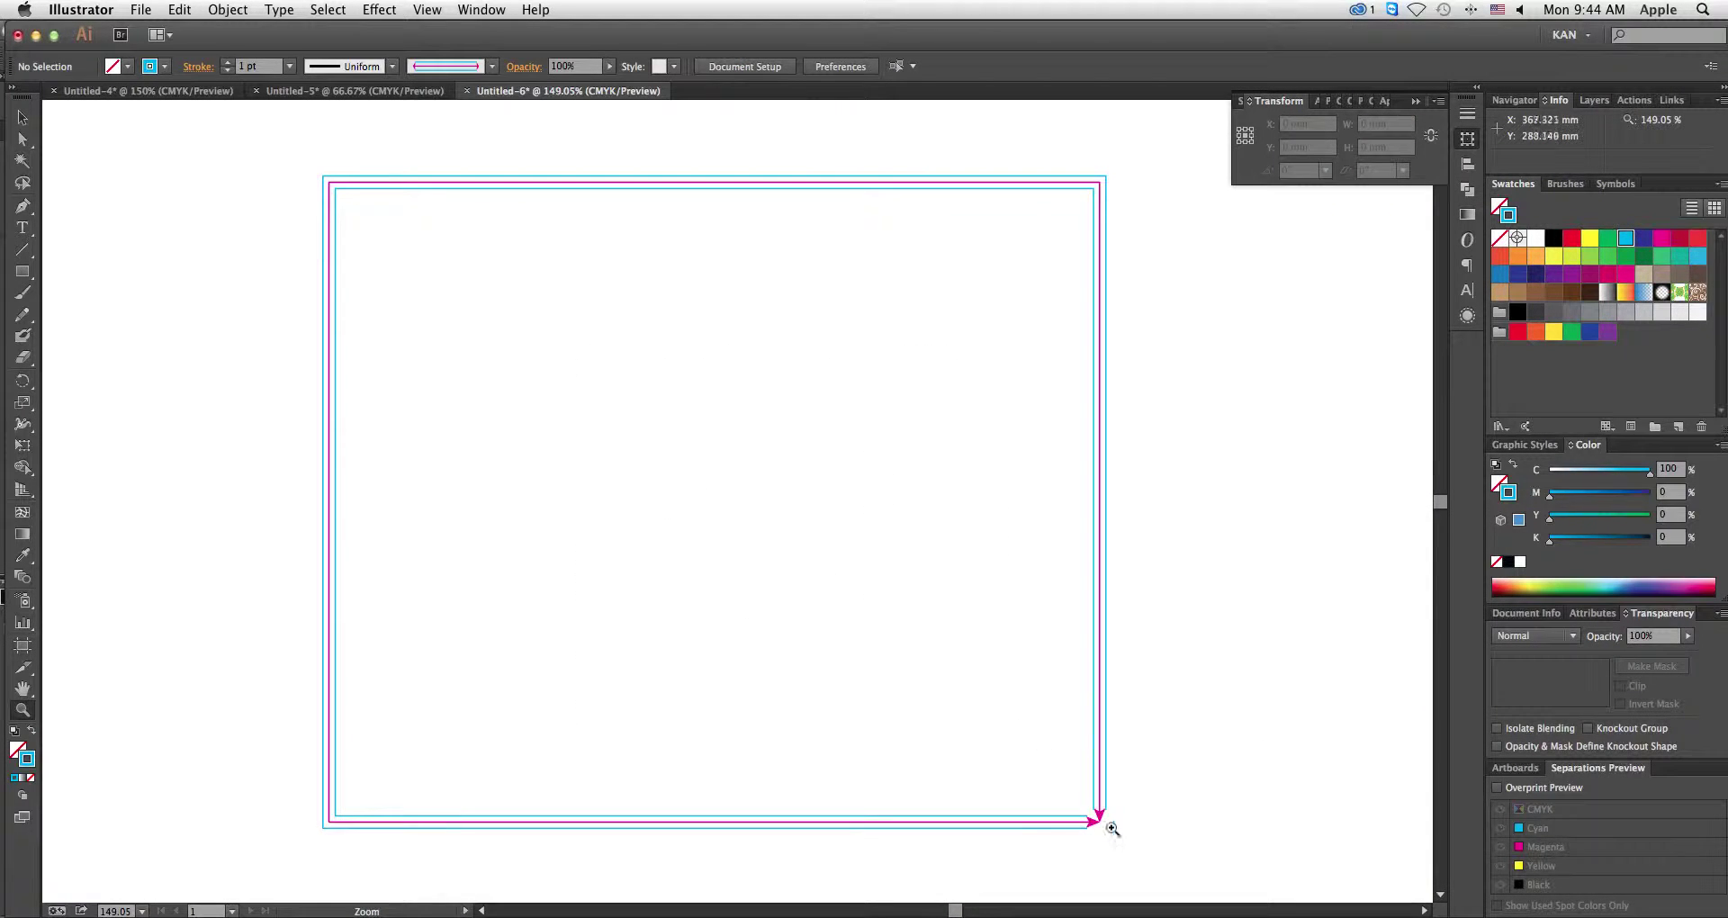
key(m)
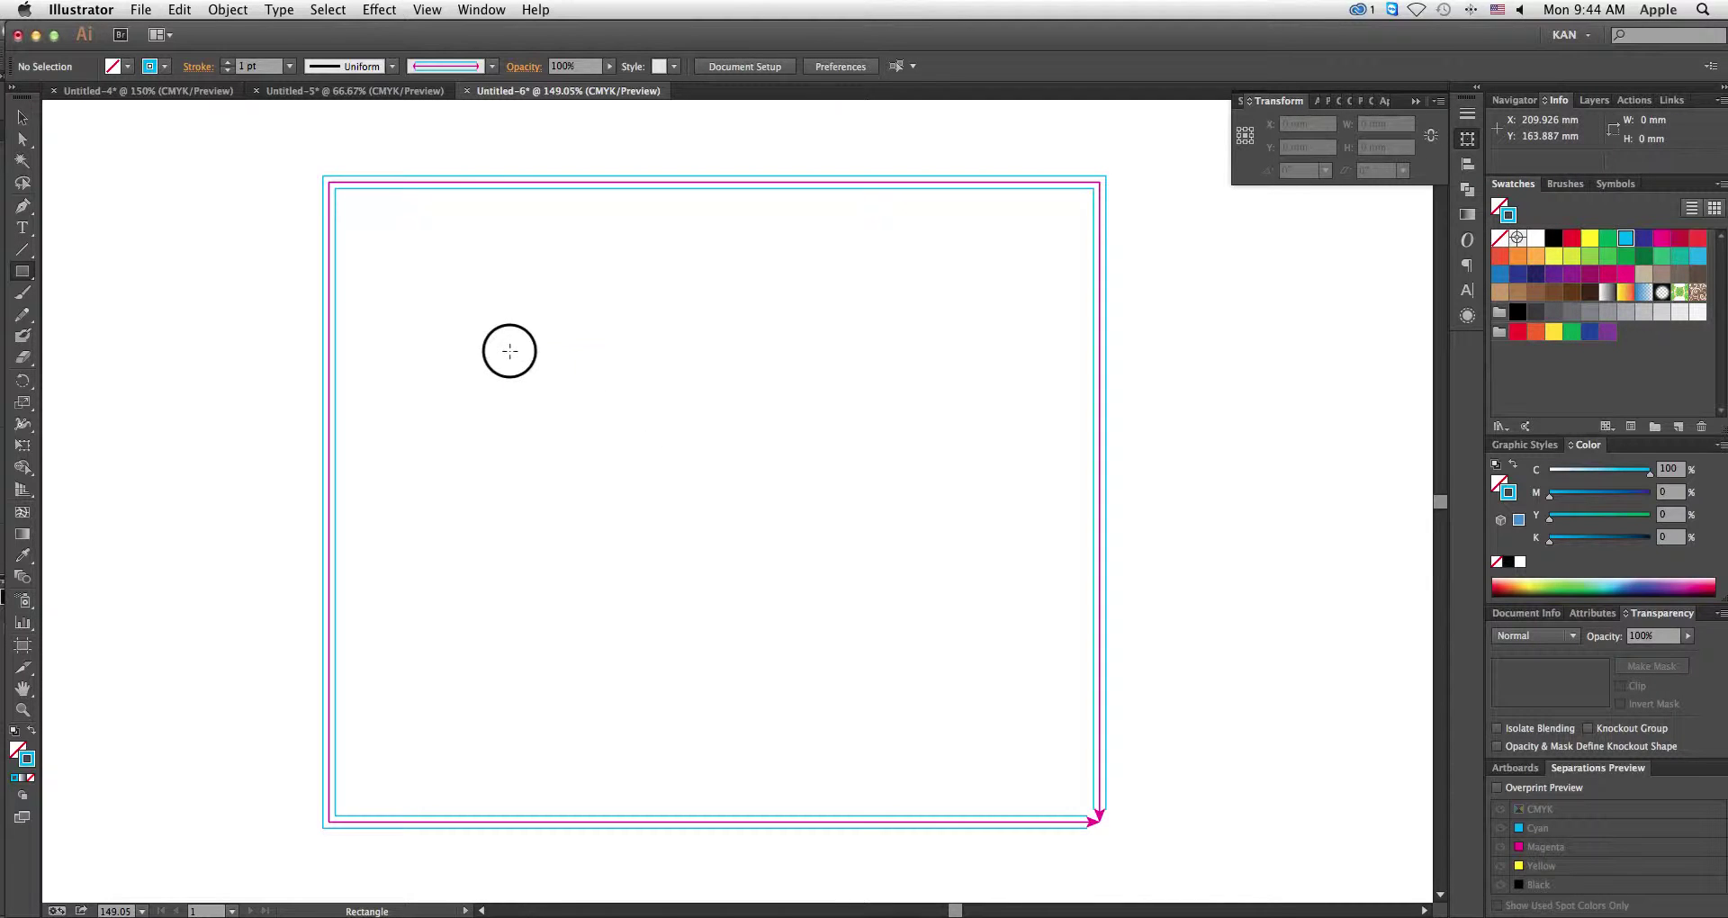
drag(509, 348, 955, 658)
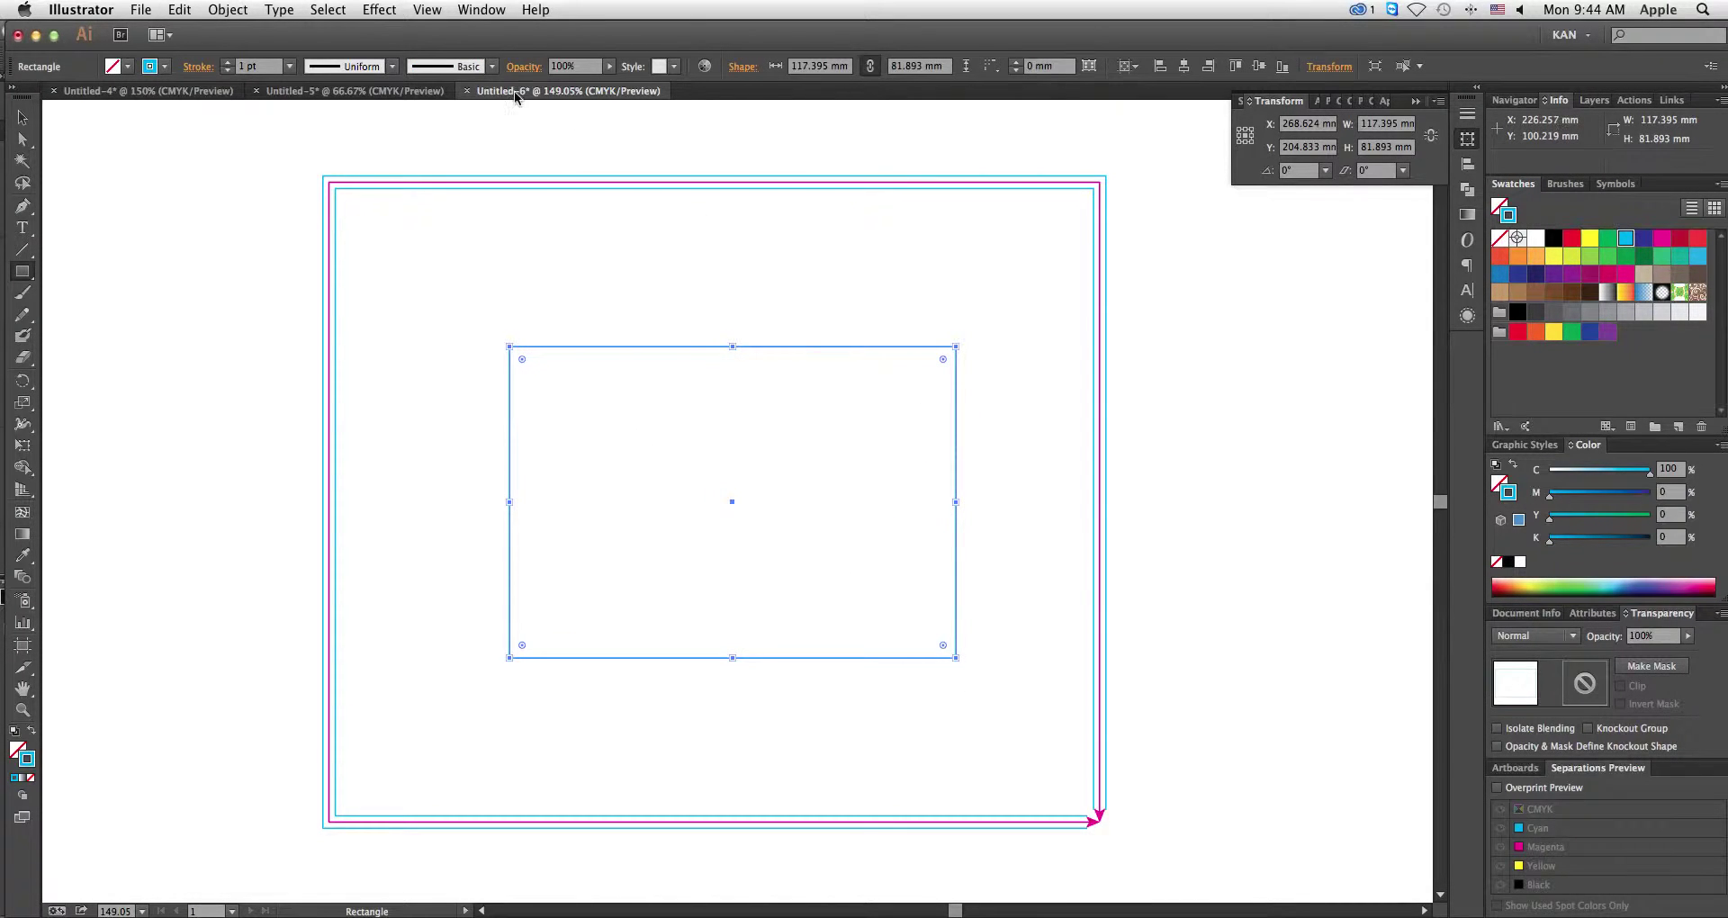
Step: Stroke the inner rectangle with the arrow art brush and deselect it
click(493, 66)
click(441, 223)
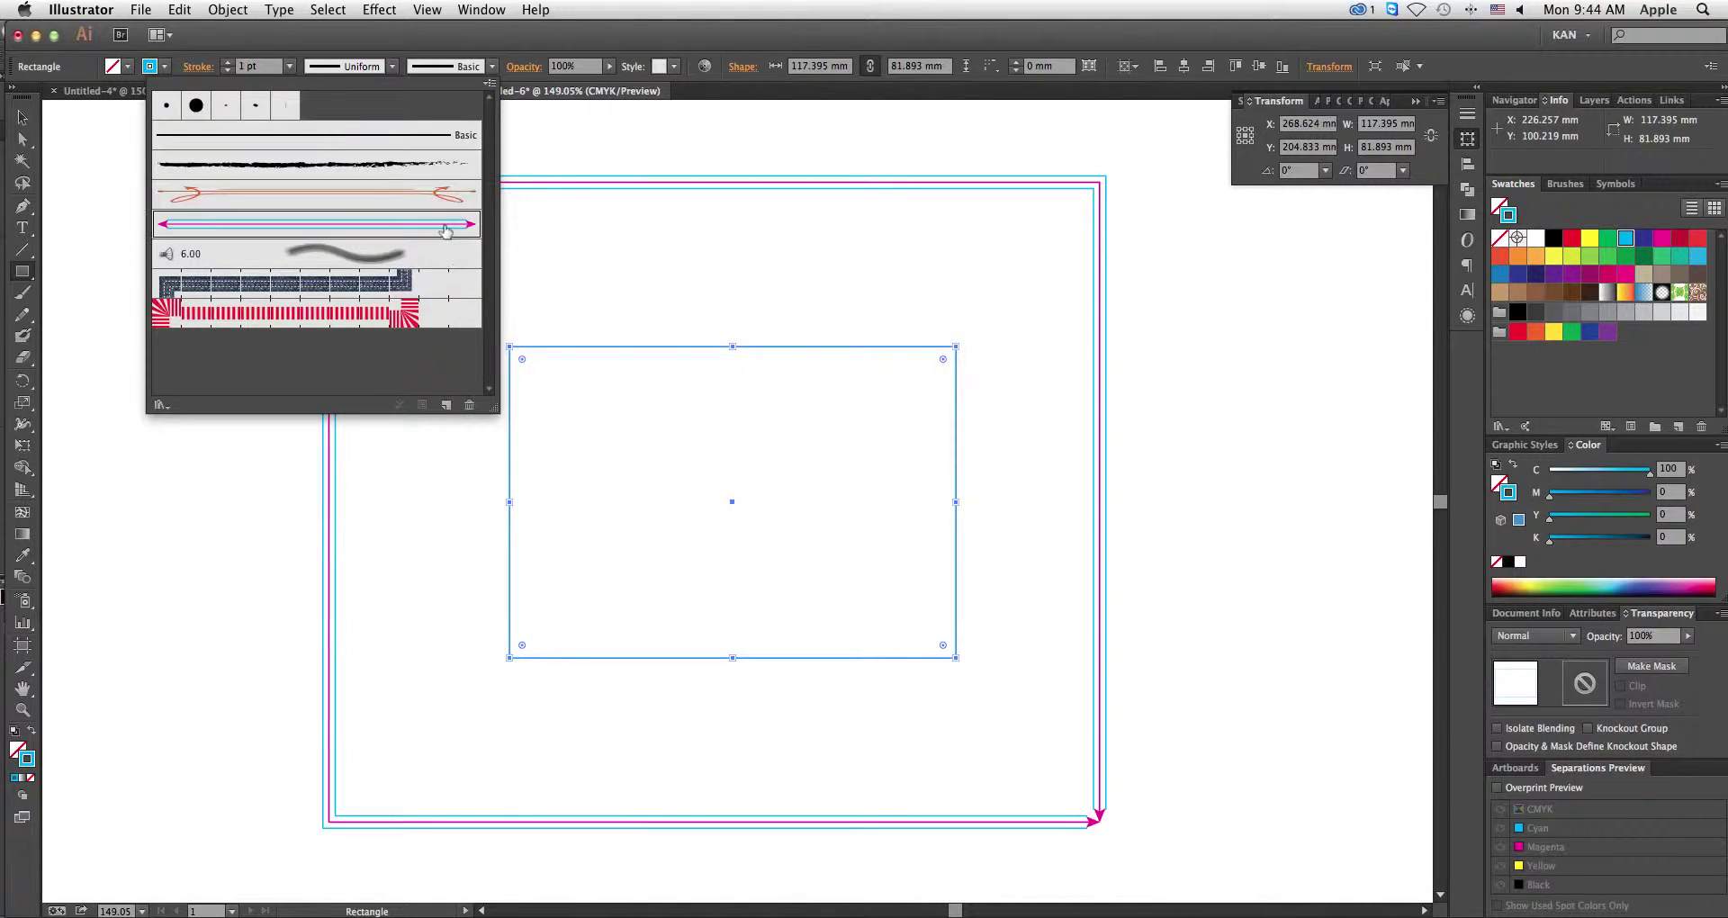
click(1009, 618)
click(991, 643)
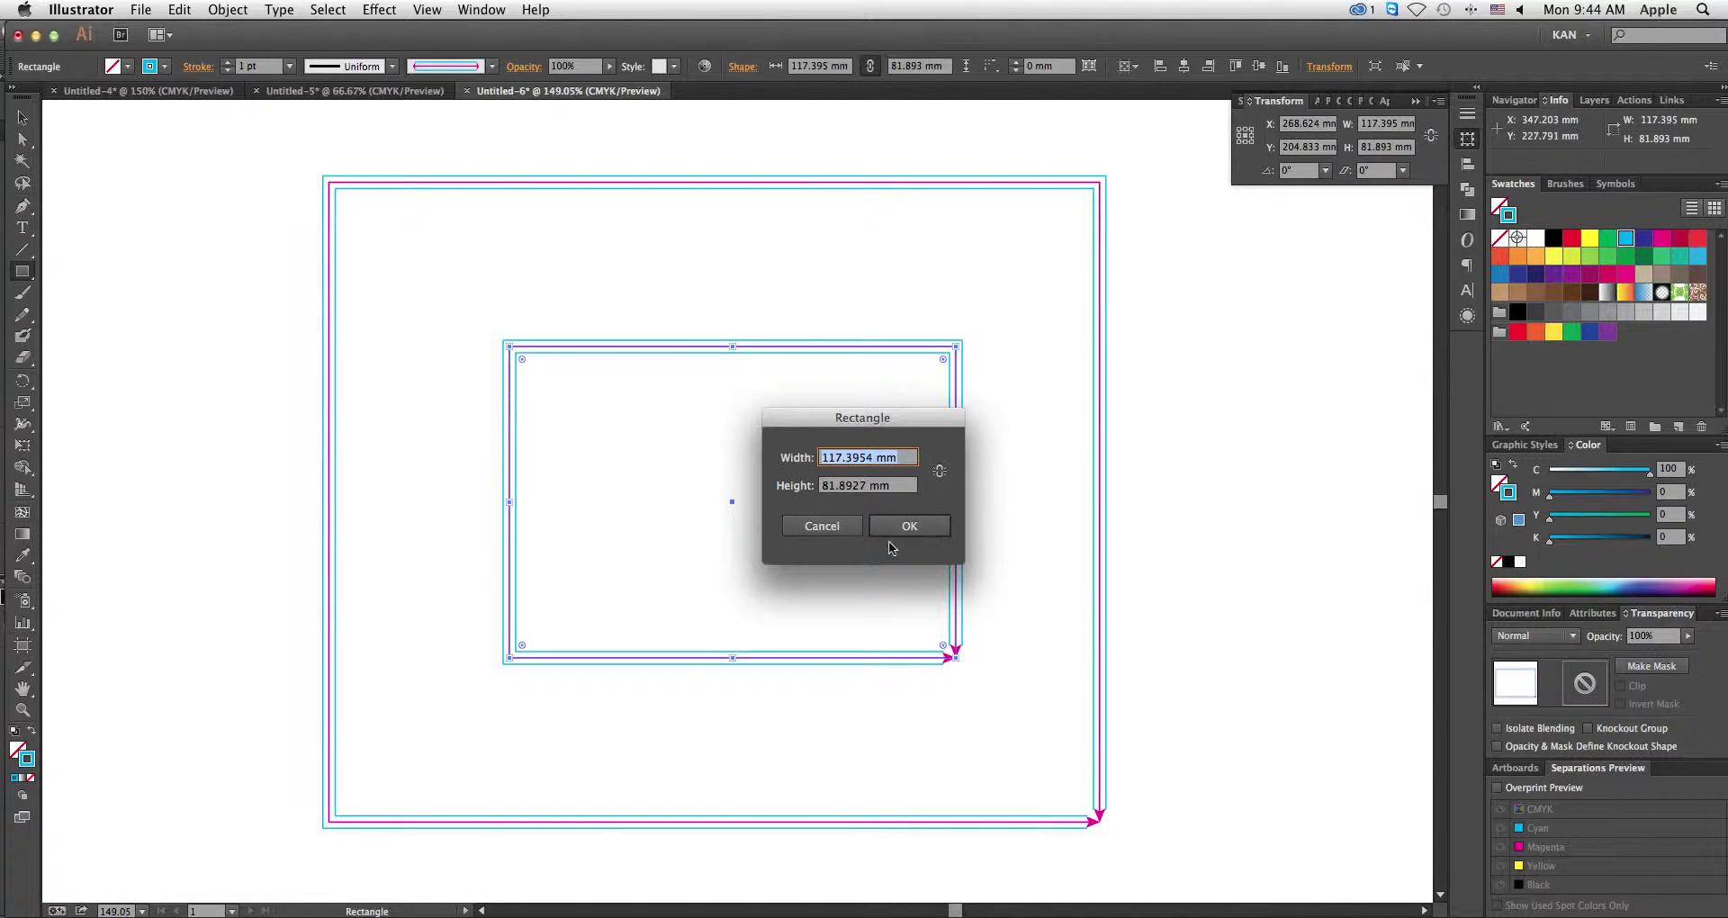
click(824, 527)
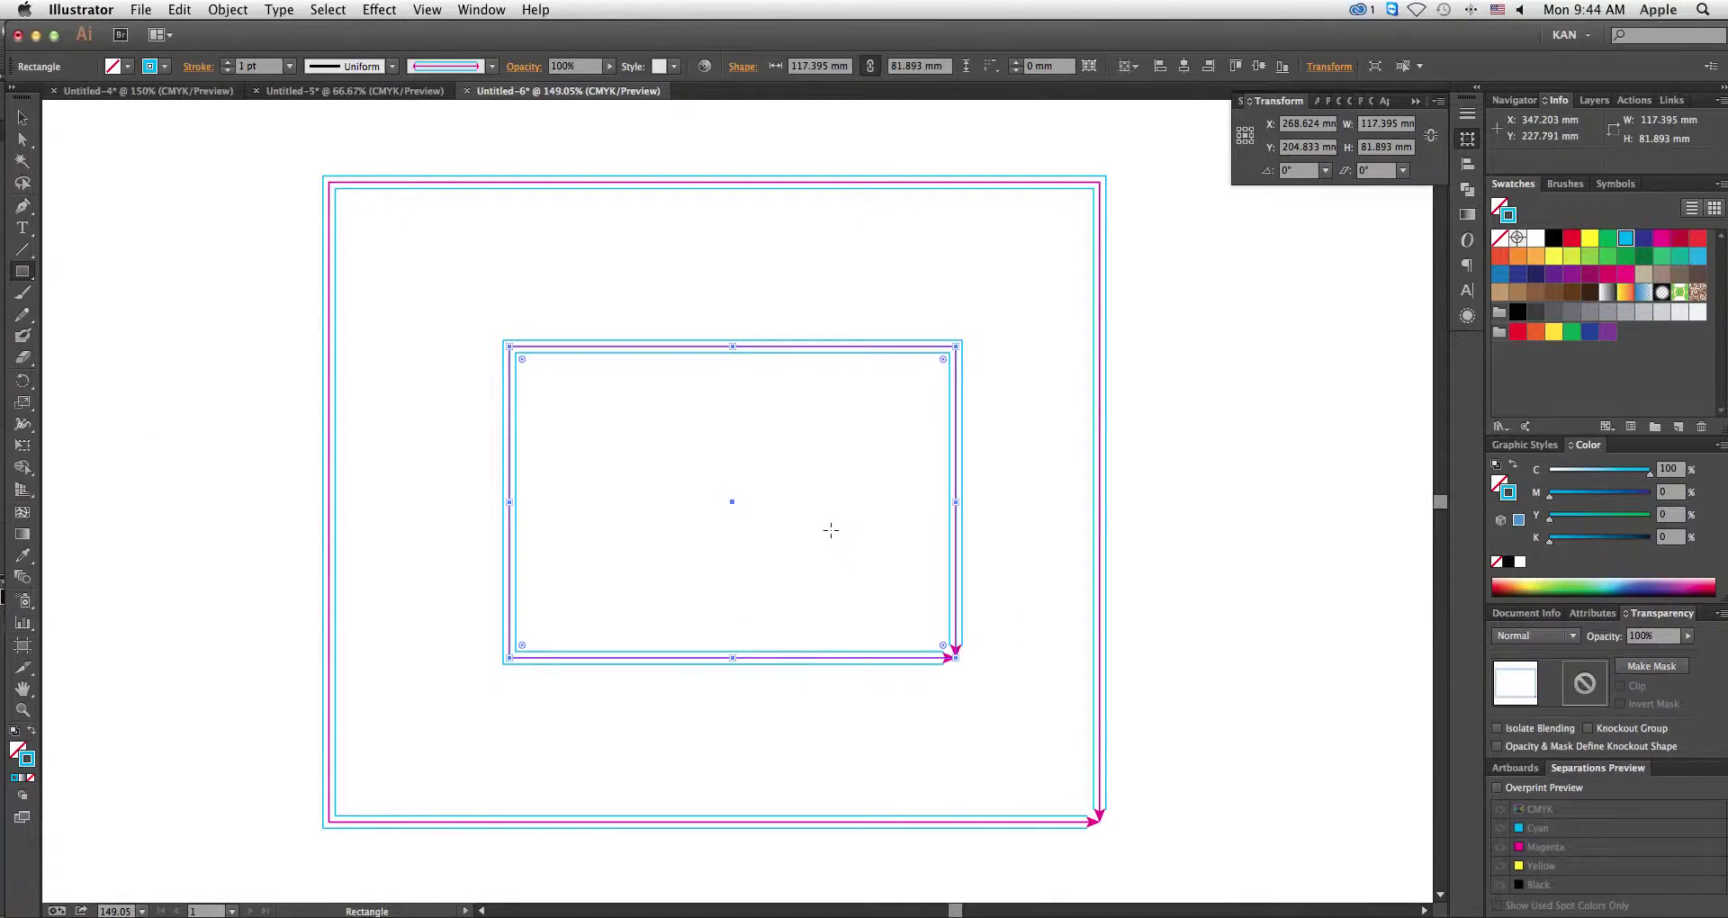
key(v)
click(979, 648)
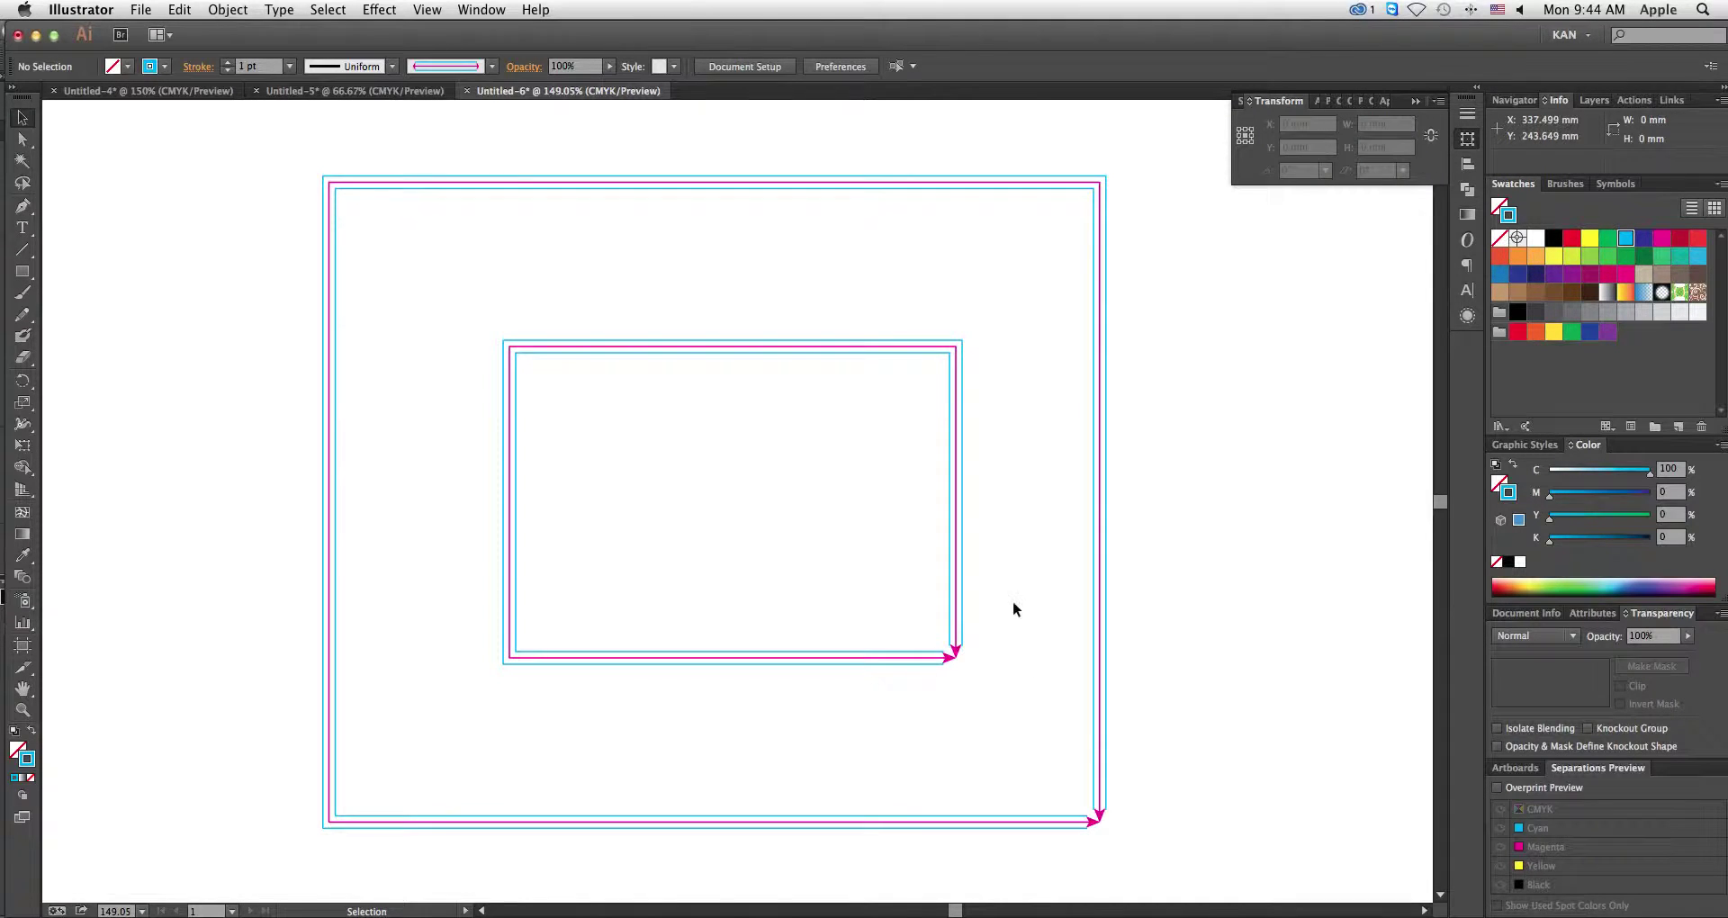
Step: Narrow Art Brush 1 to 17% width and apply it to existing strokes
click(493, 68)
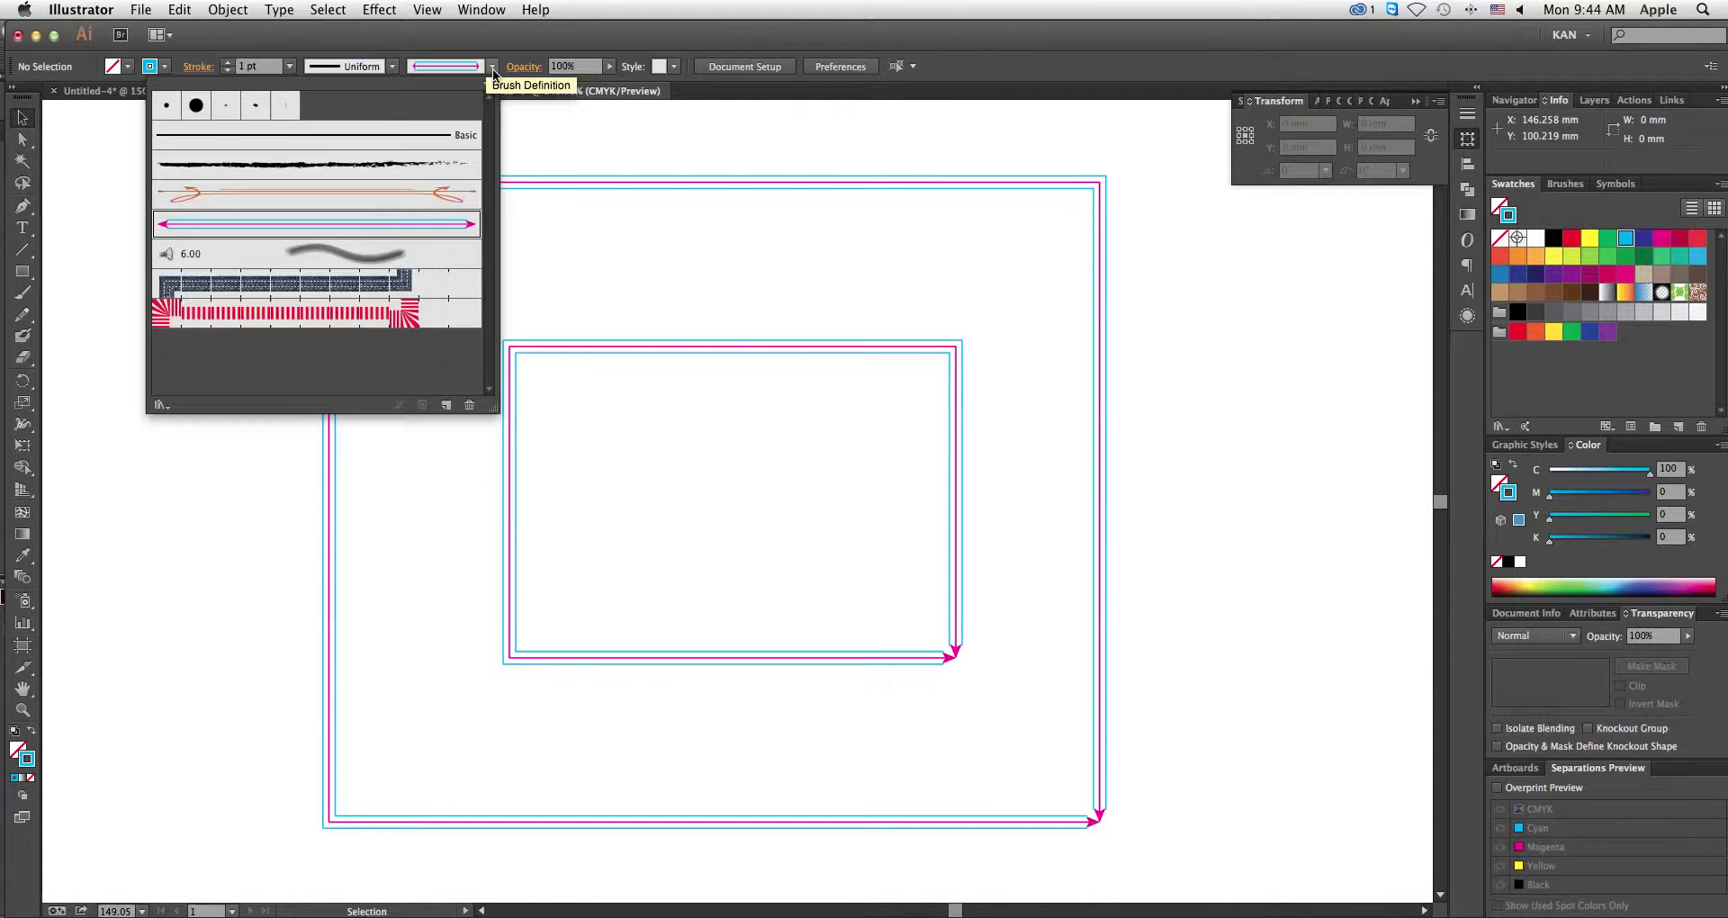
double_click(427, 220)
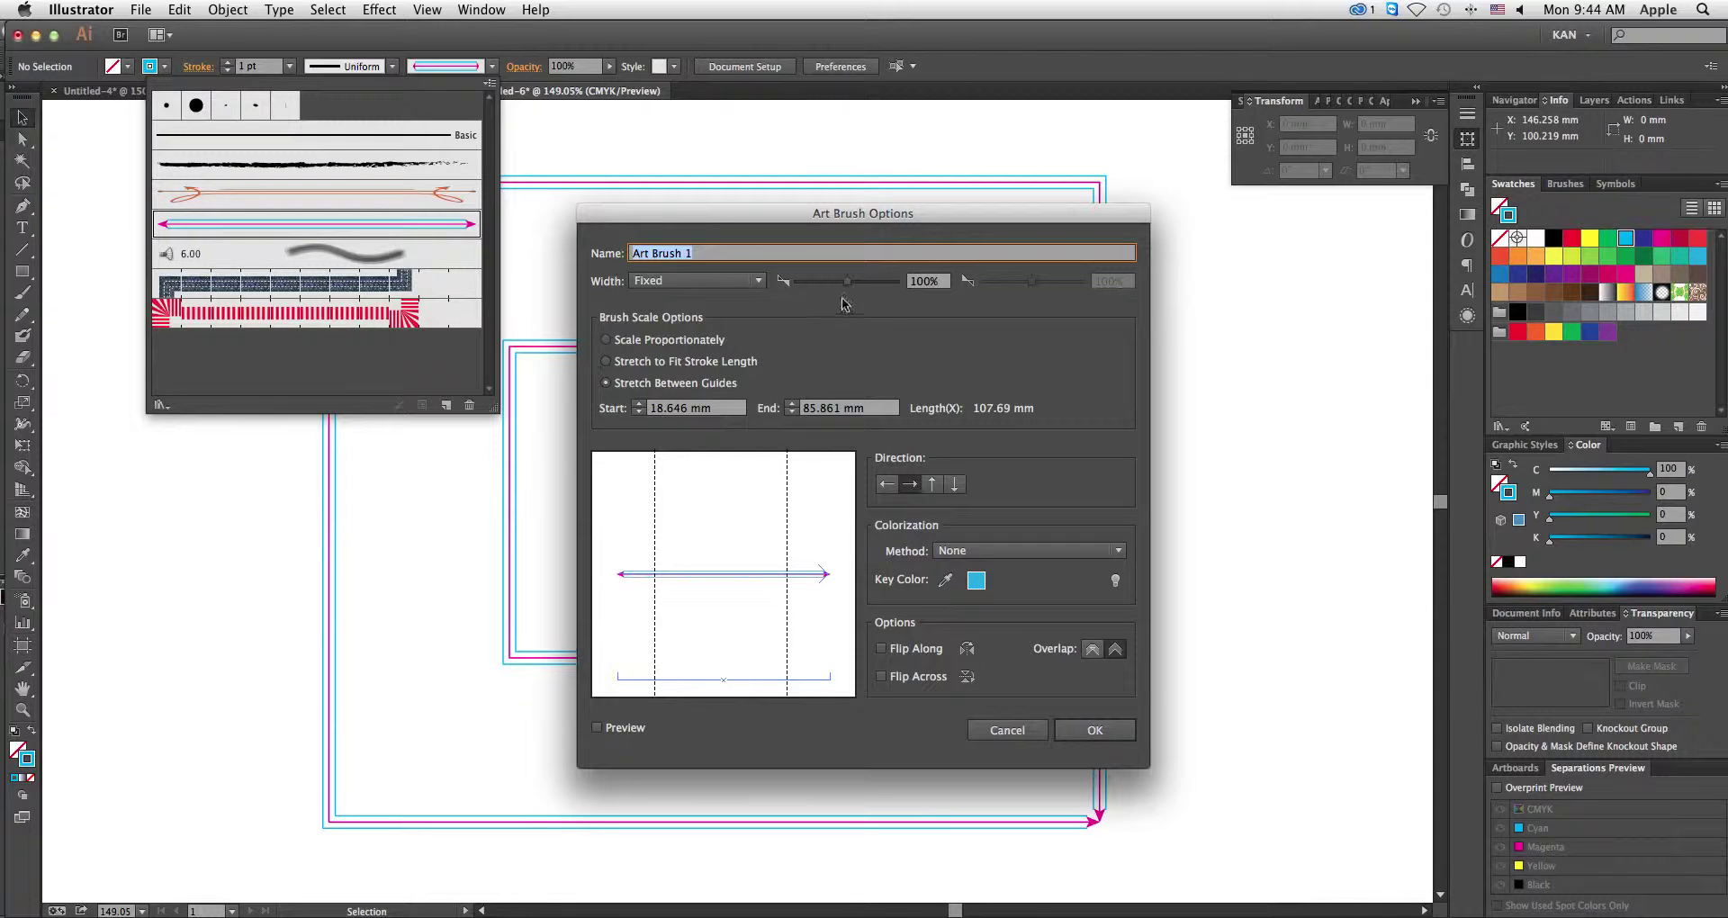
drag(848, 286, 808, 288)
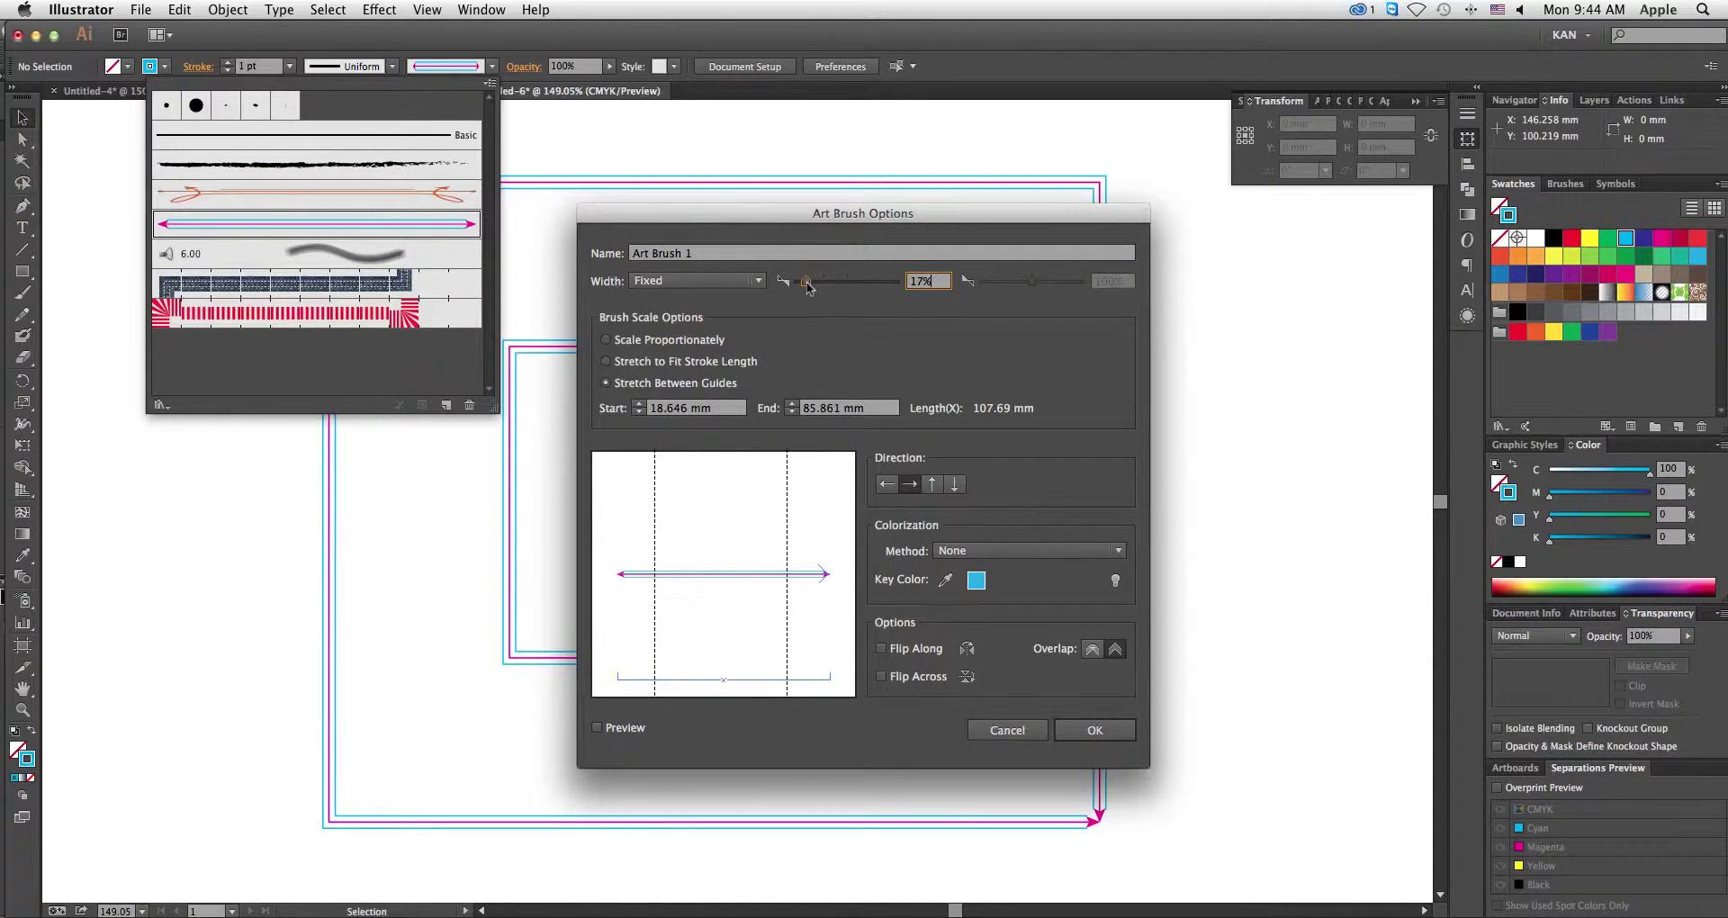
click(1095, 730)
click(843, 520)
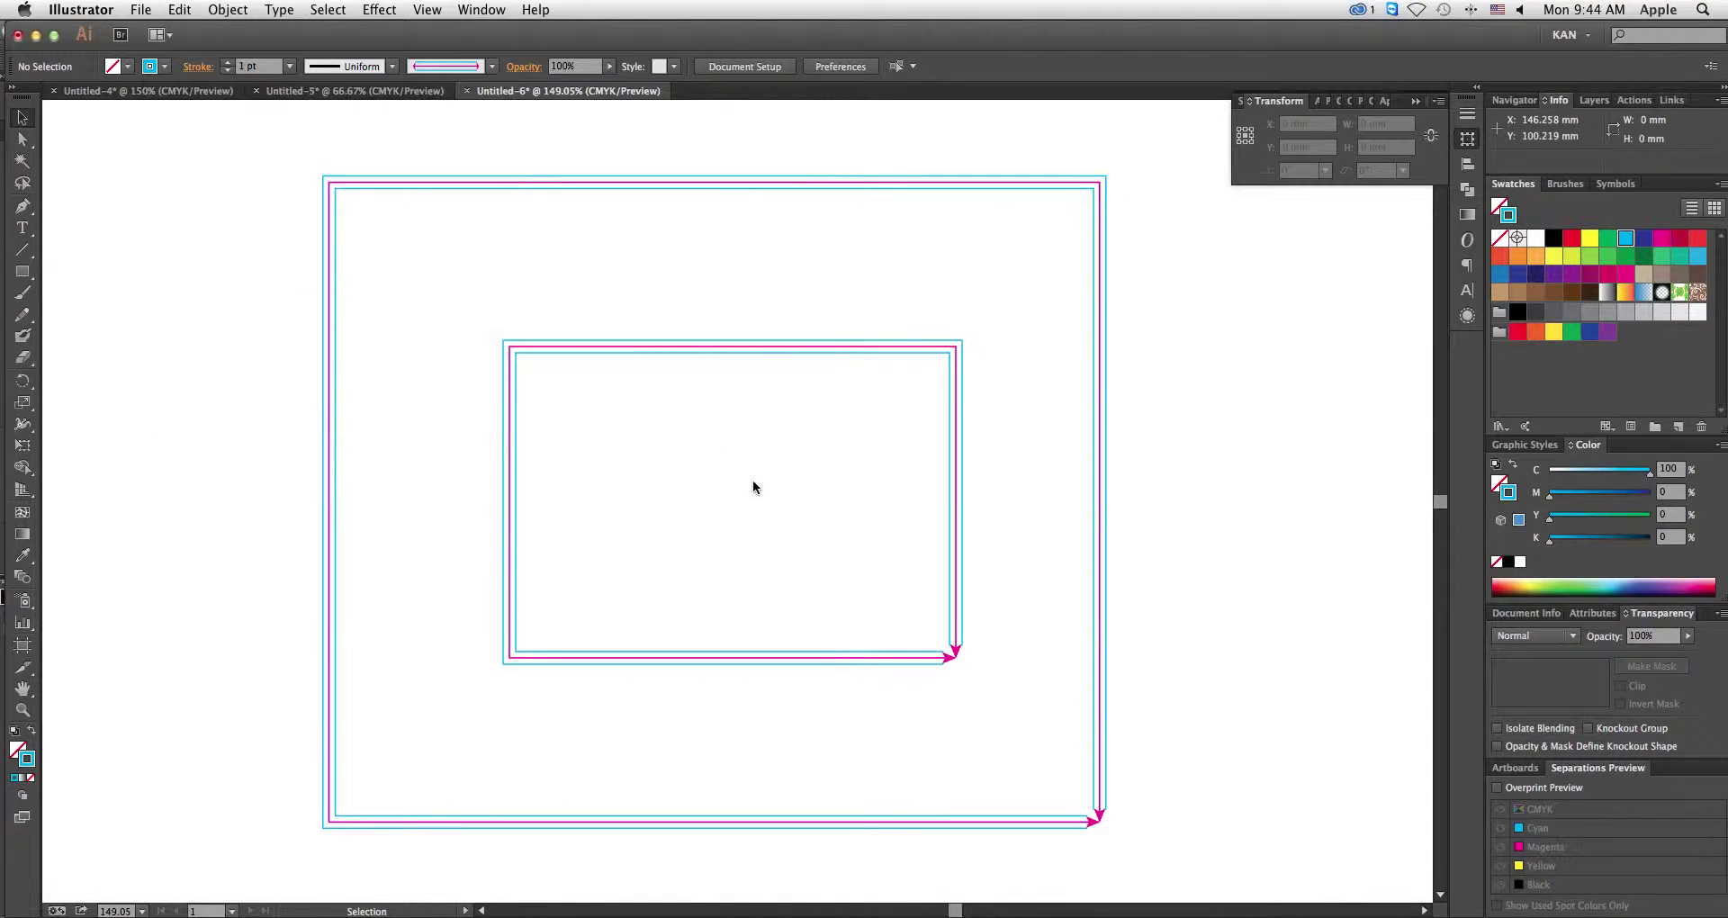
key(m)
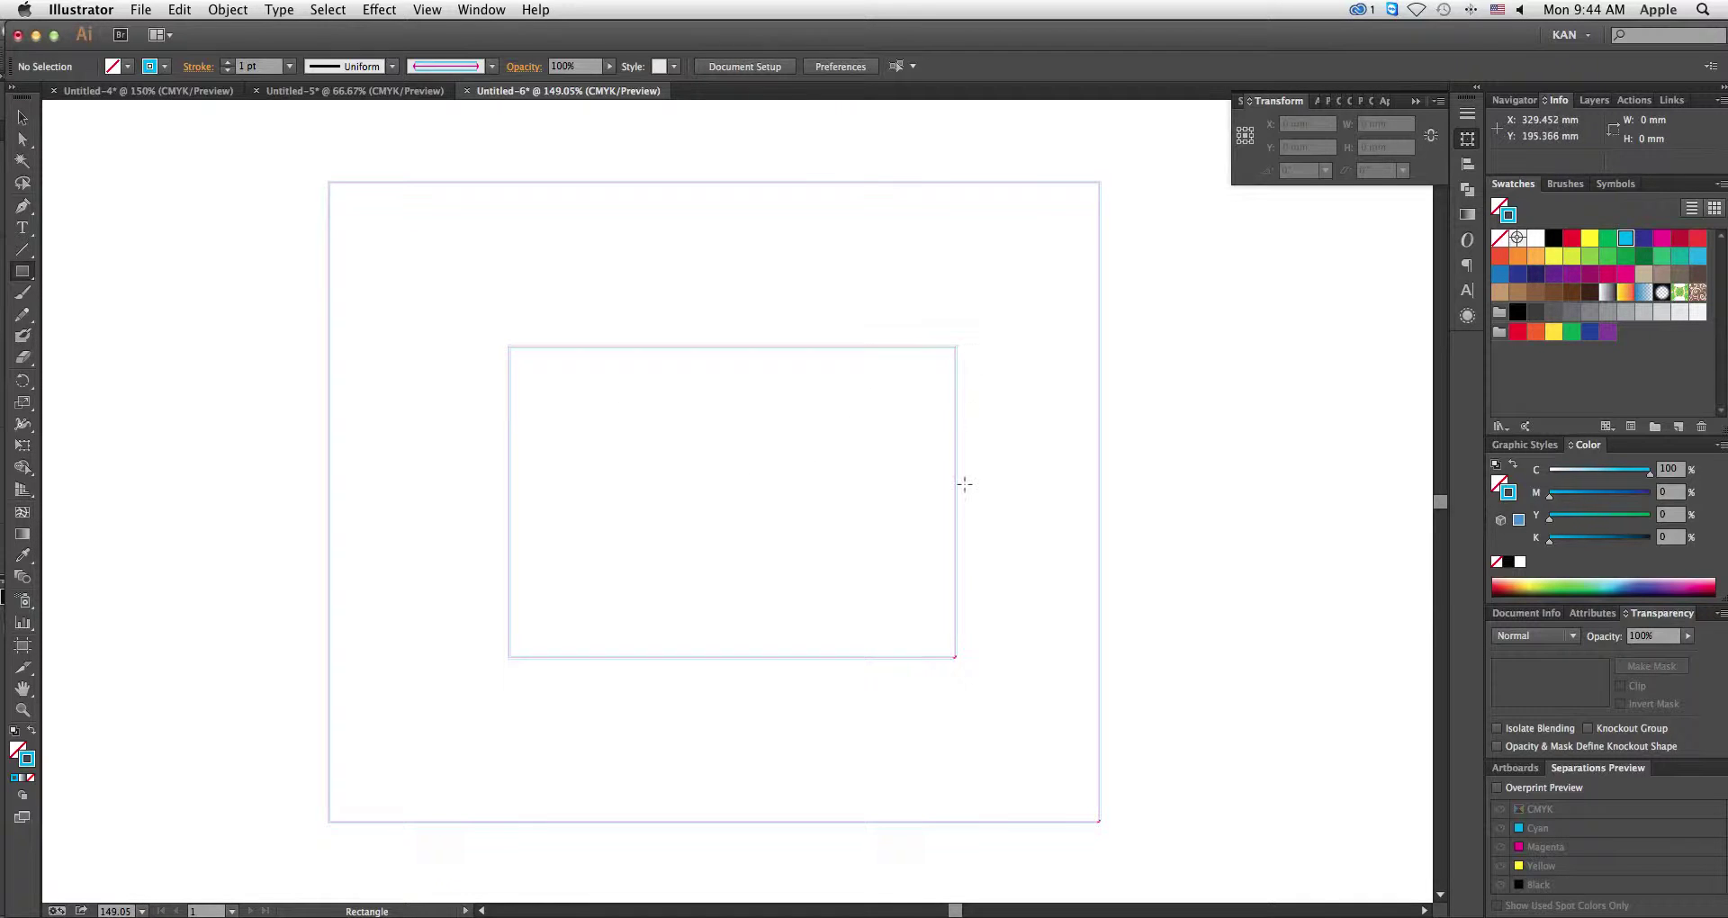
Step: Draw a wide rectangle across the lower area stroked with Art Brush 1
drag(964, 531, 278, 674)
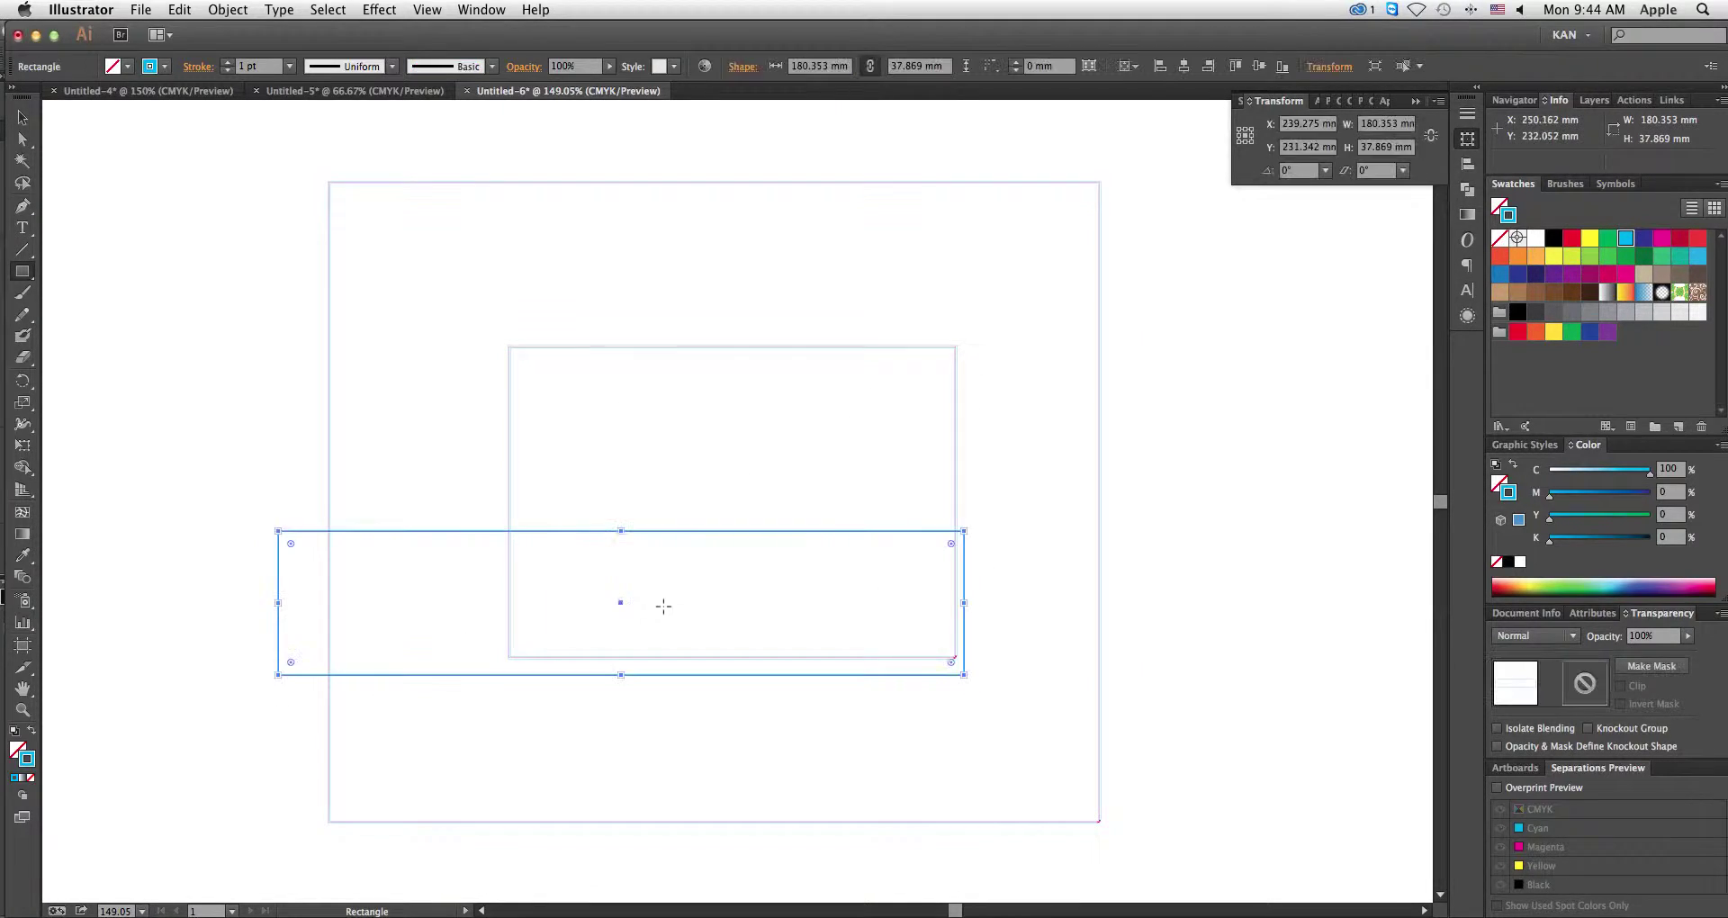
click(492, 66)
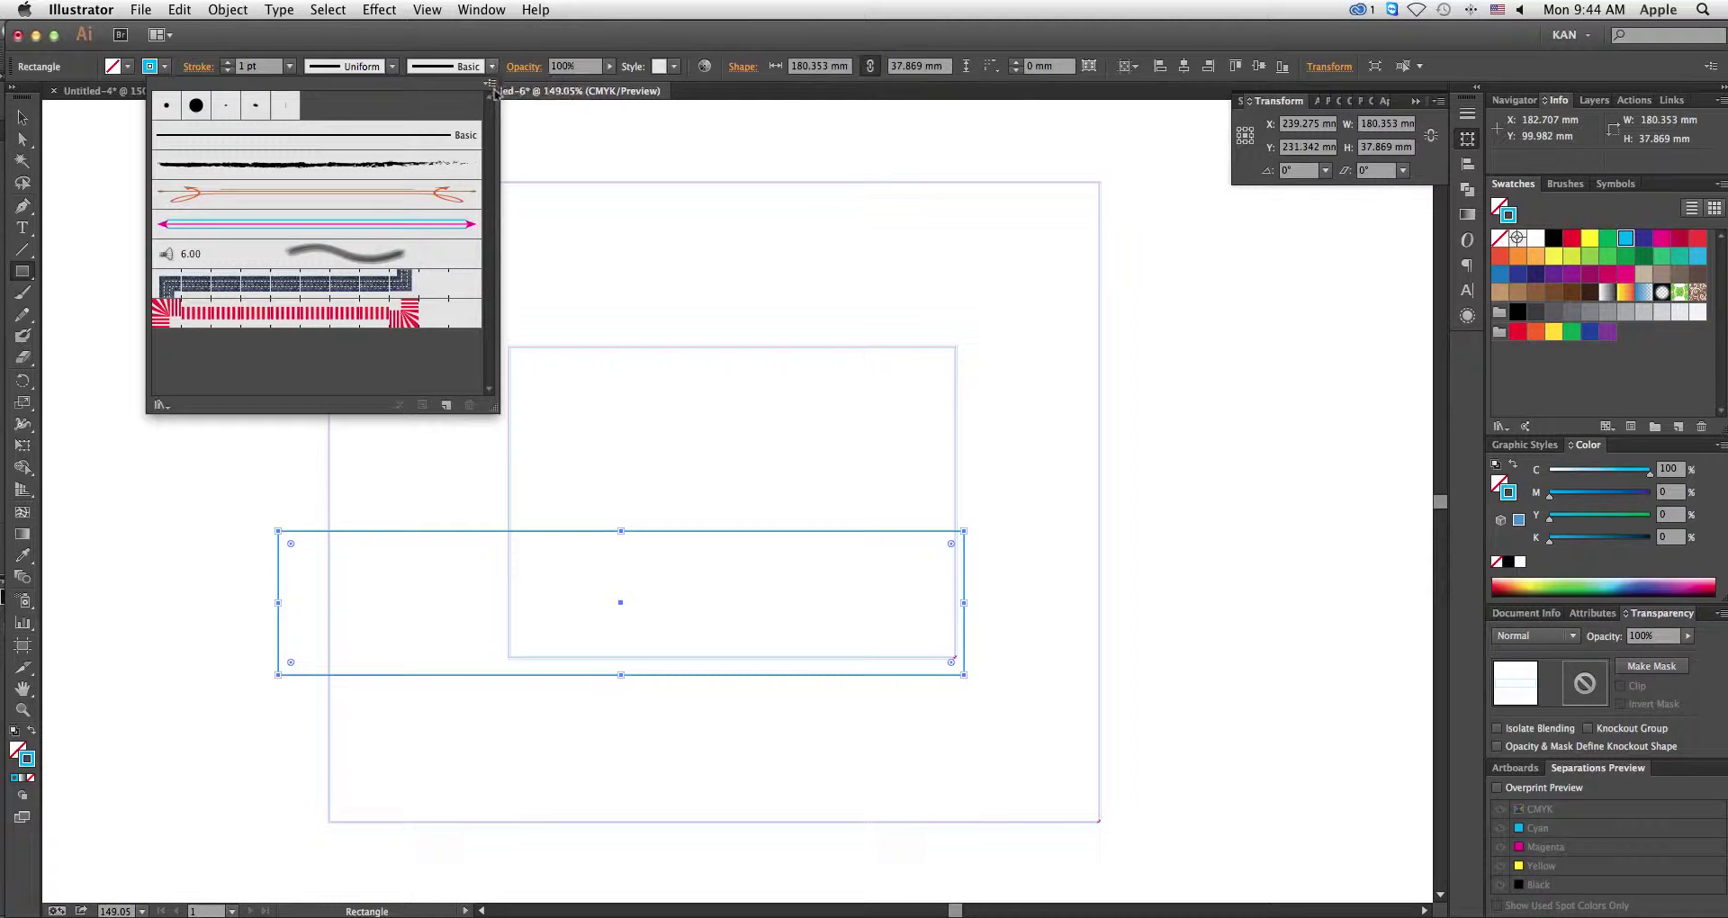
click(447, 221)
click(771, 436)
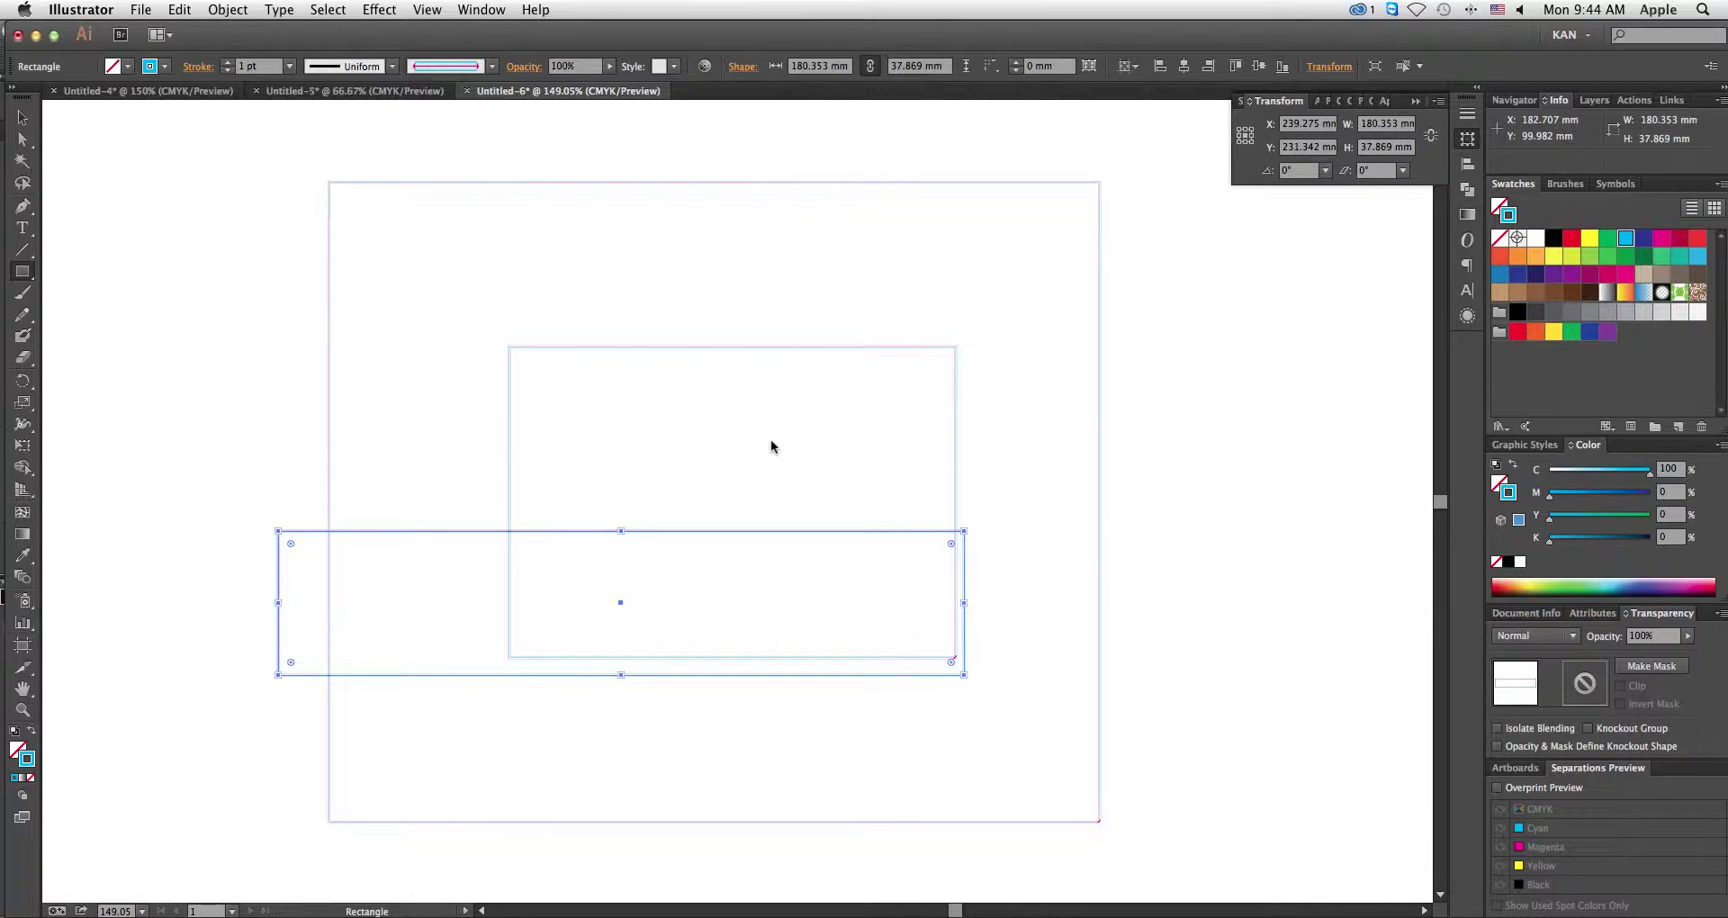
click(771, 438)
text(z)
click(843, 525)
Step: Deselect, zoom in to check the arrow corners, then fit the artboard
click(22, 117)
click(808, 452)
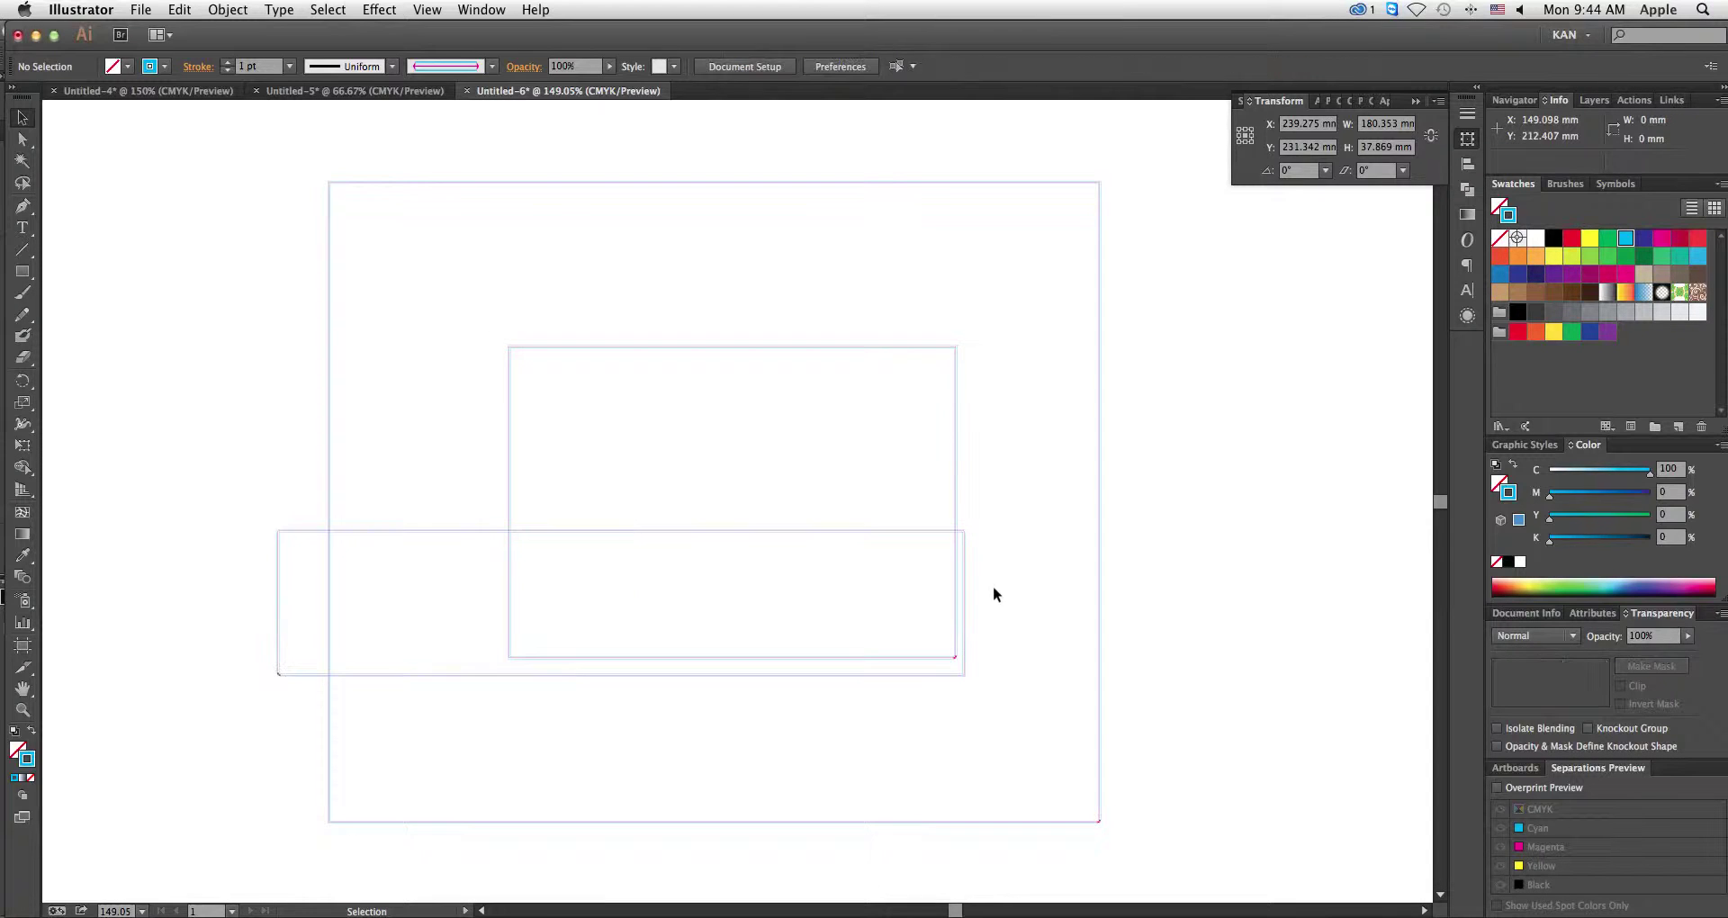
key(z)
drag(900, 592, 997, 701)
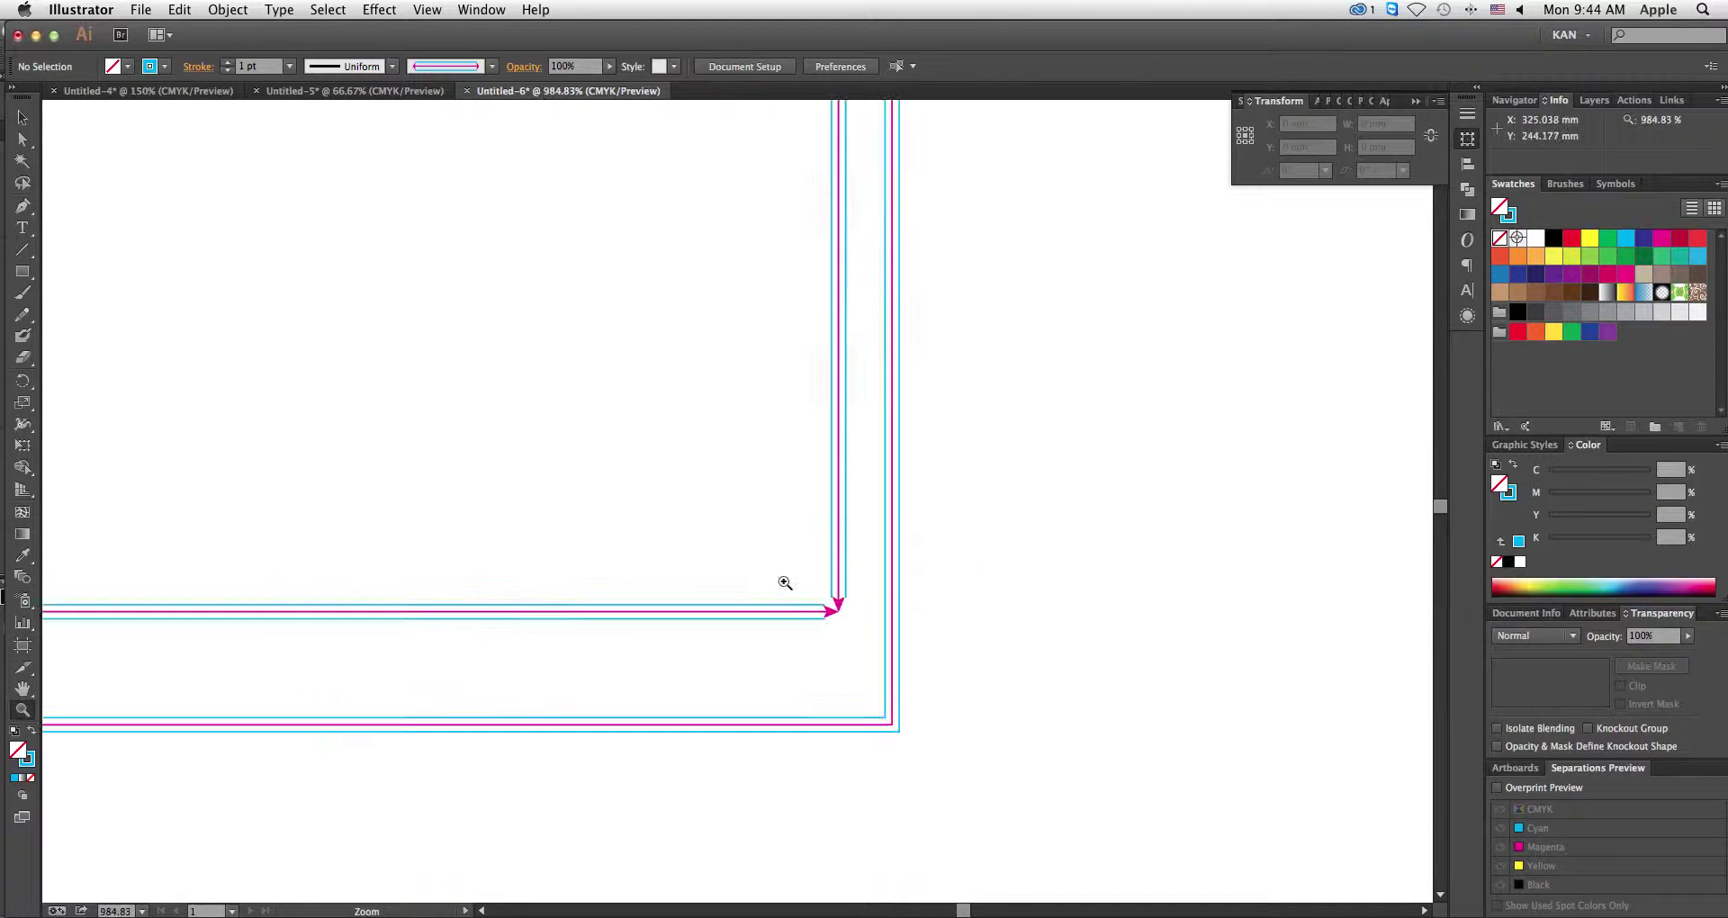
key(super+0)
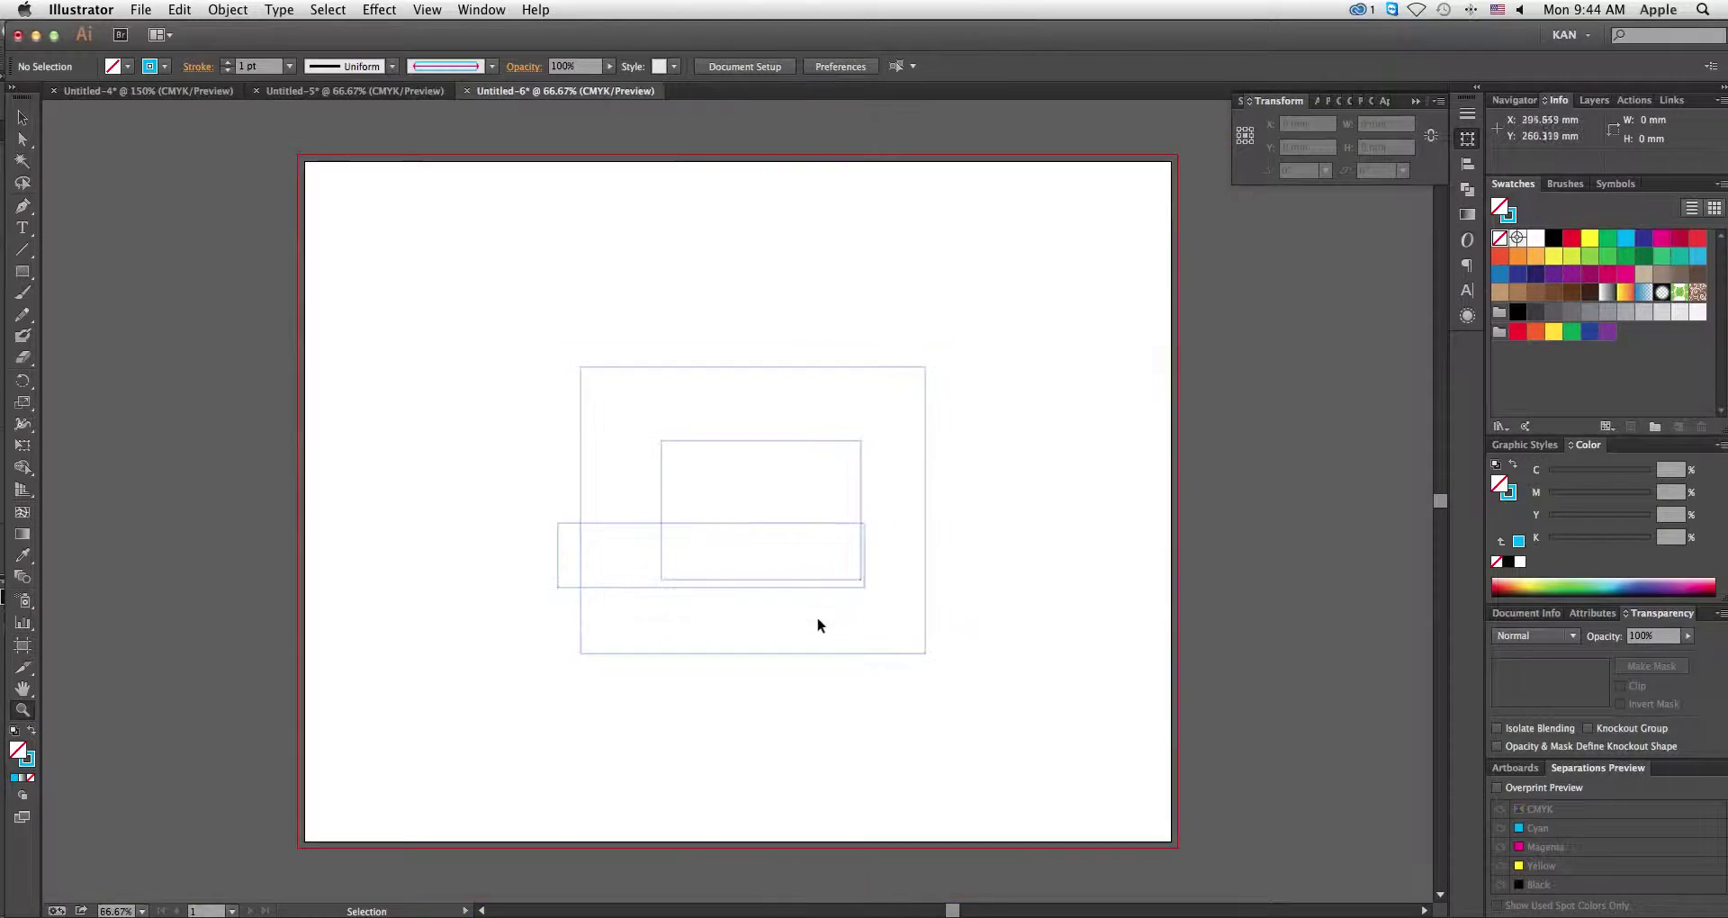
Step: Select all three rectangles and restore Art Brush 1 to 100% width on their strokes
key(v)
drag(476, 273, 1010, 695)
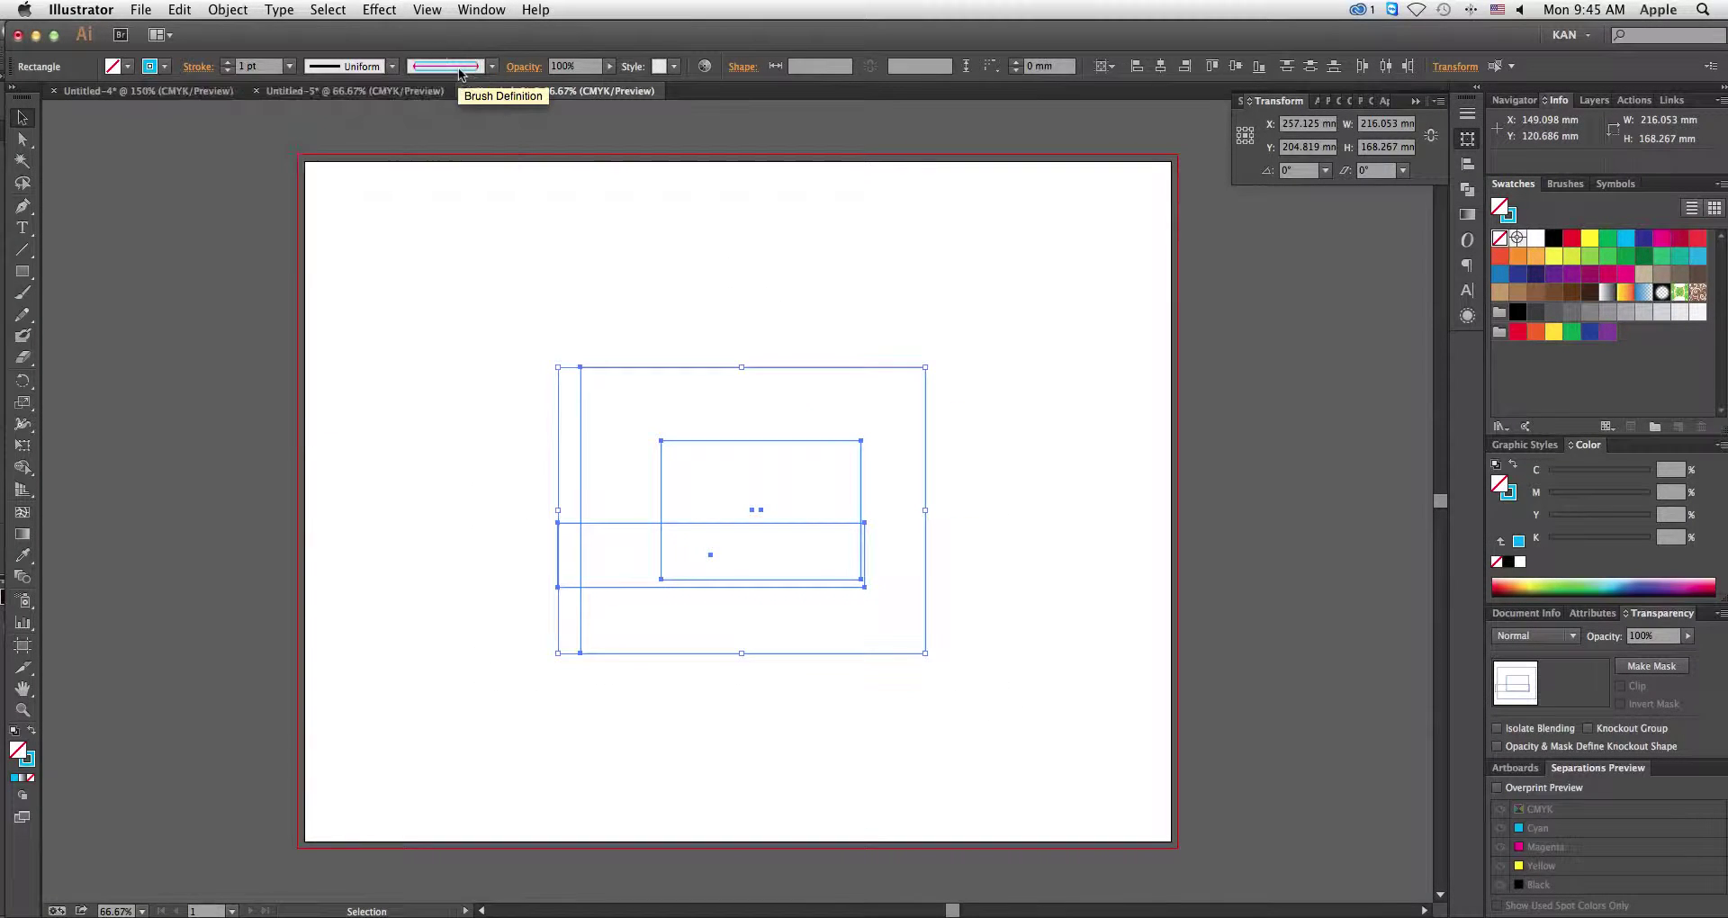
click(423, 68)
double_click(454, 225)
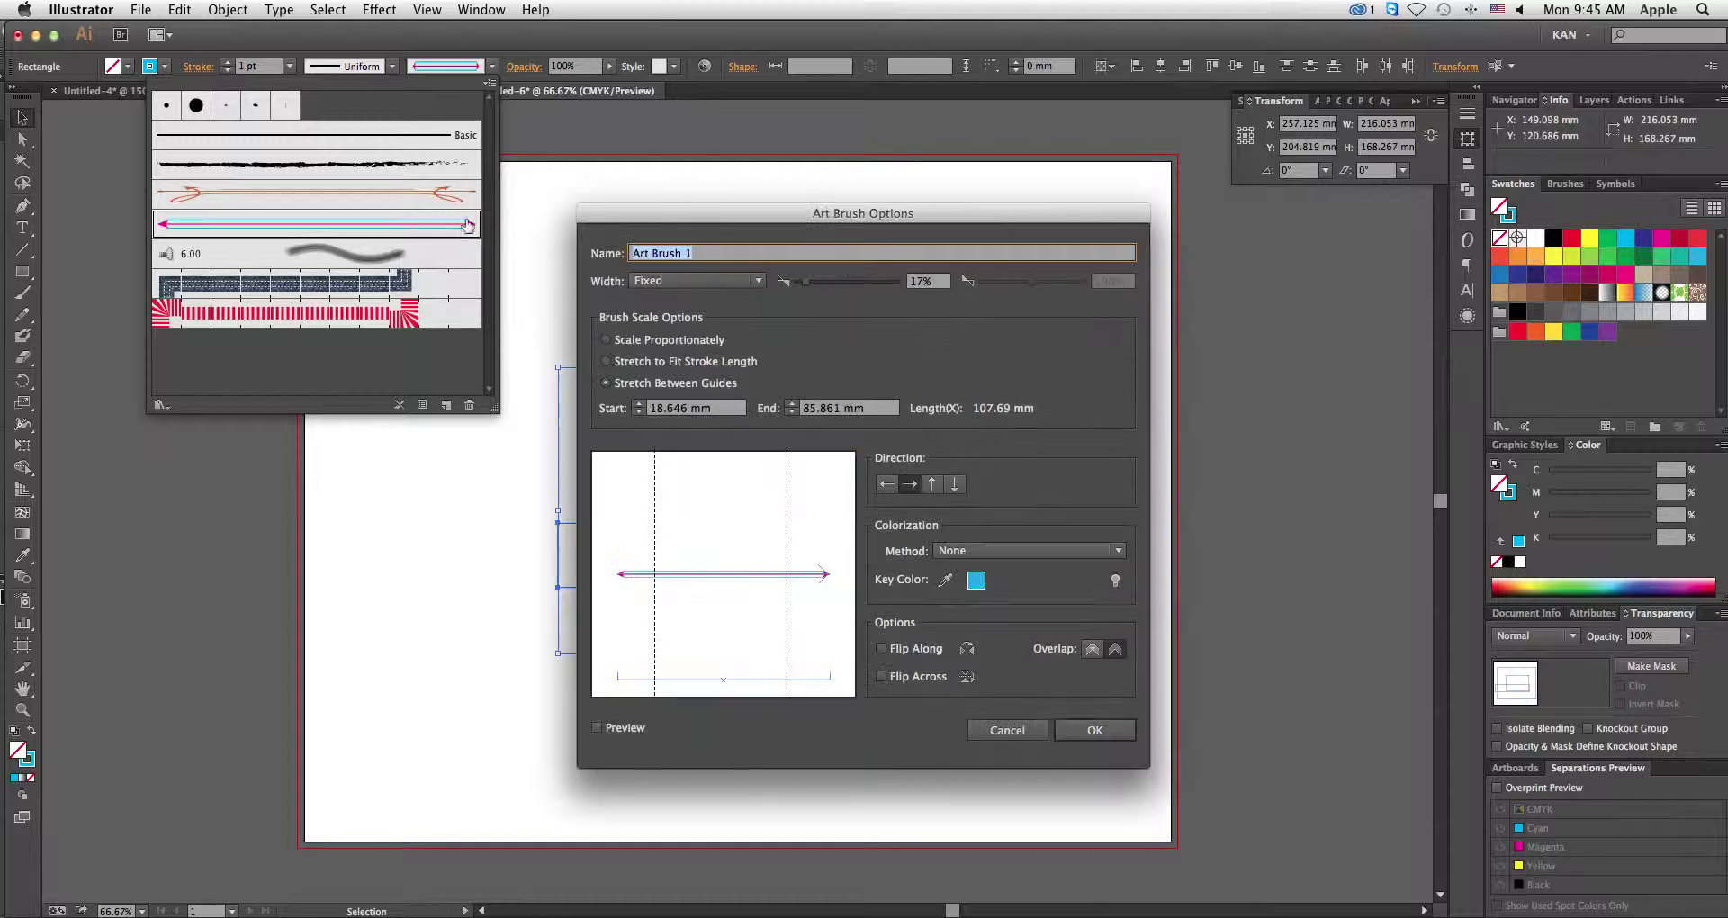
drag(808, 286, 849, 290)
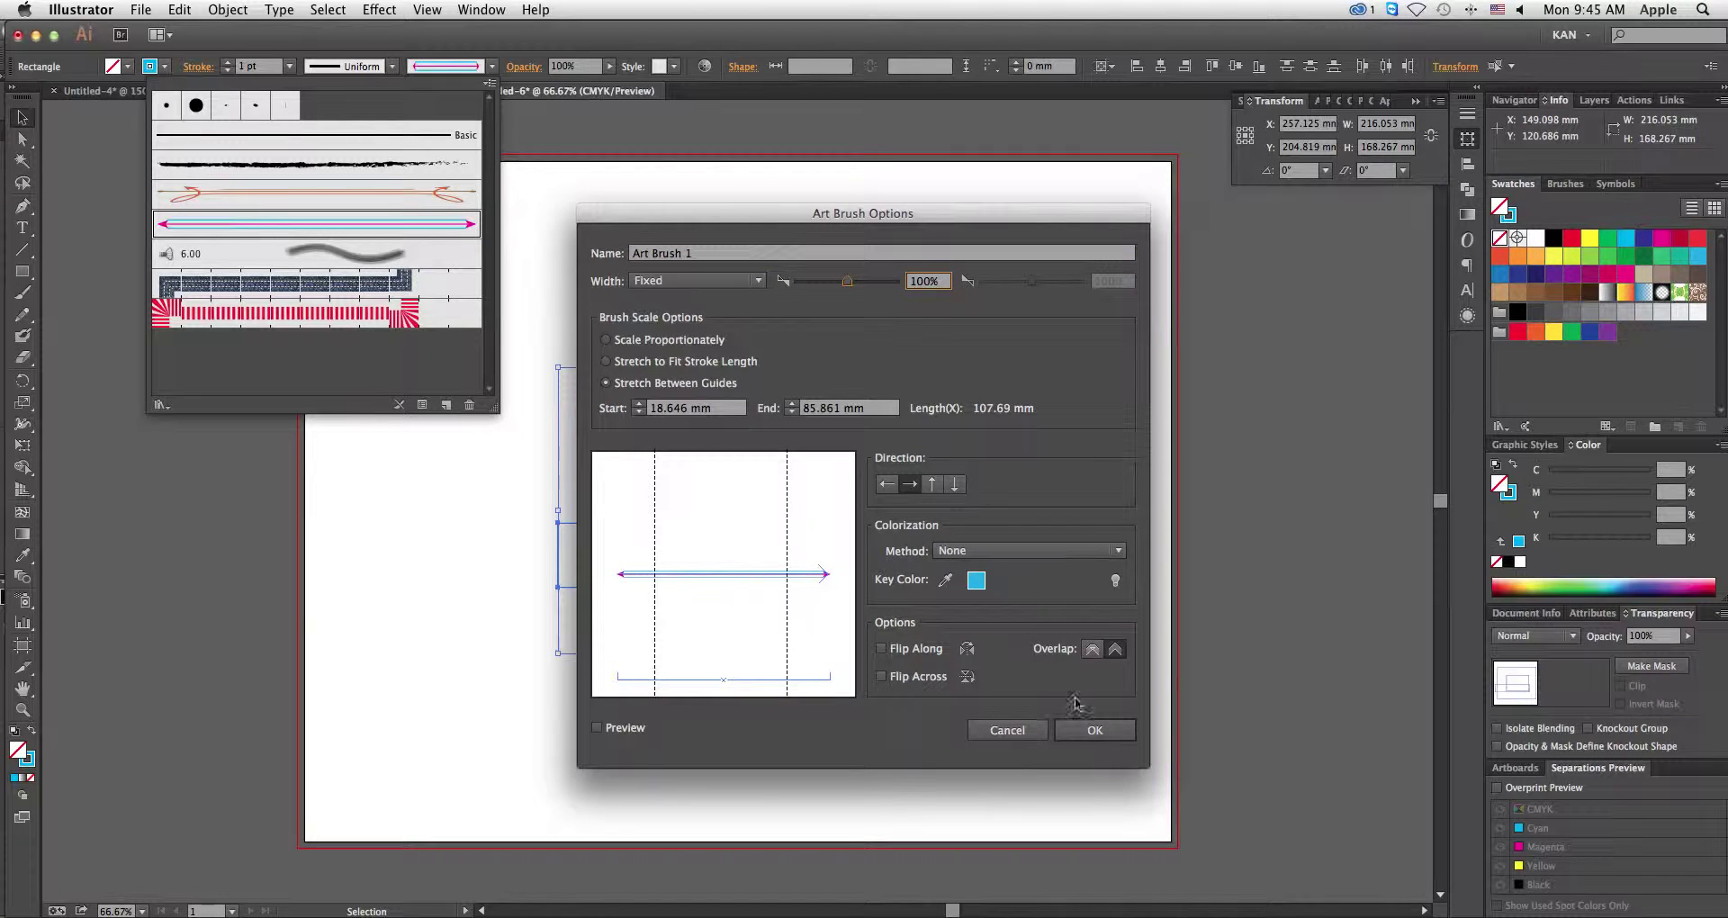
click(1094, 730)
click(837, 519)
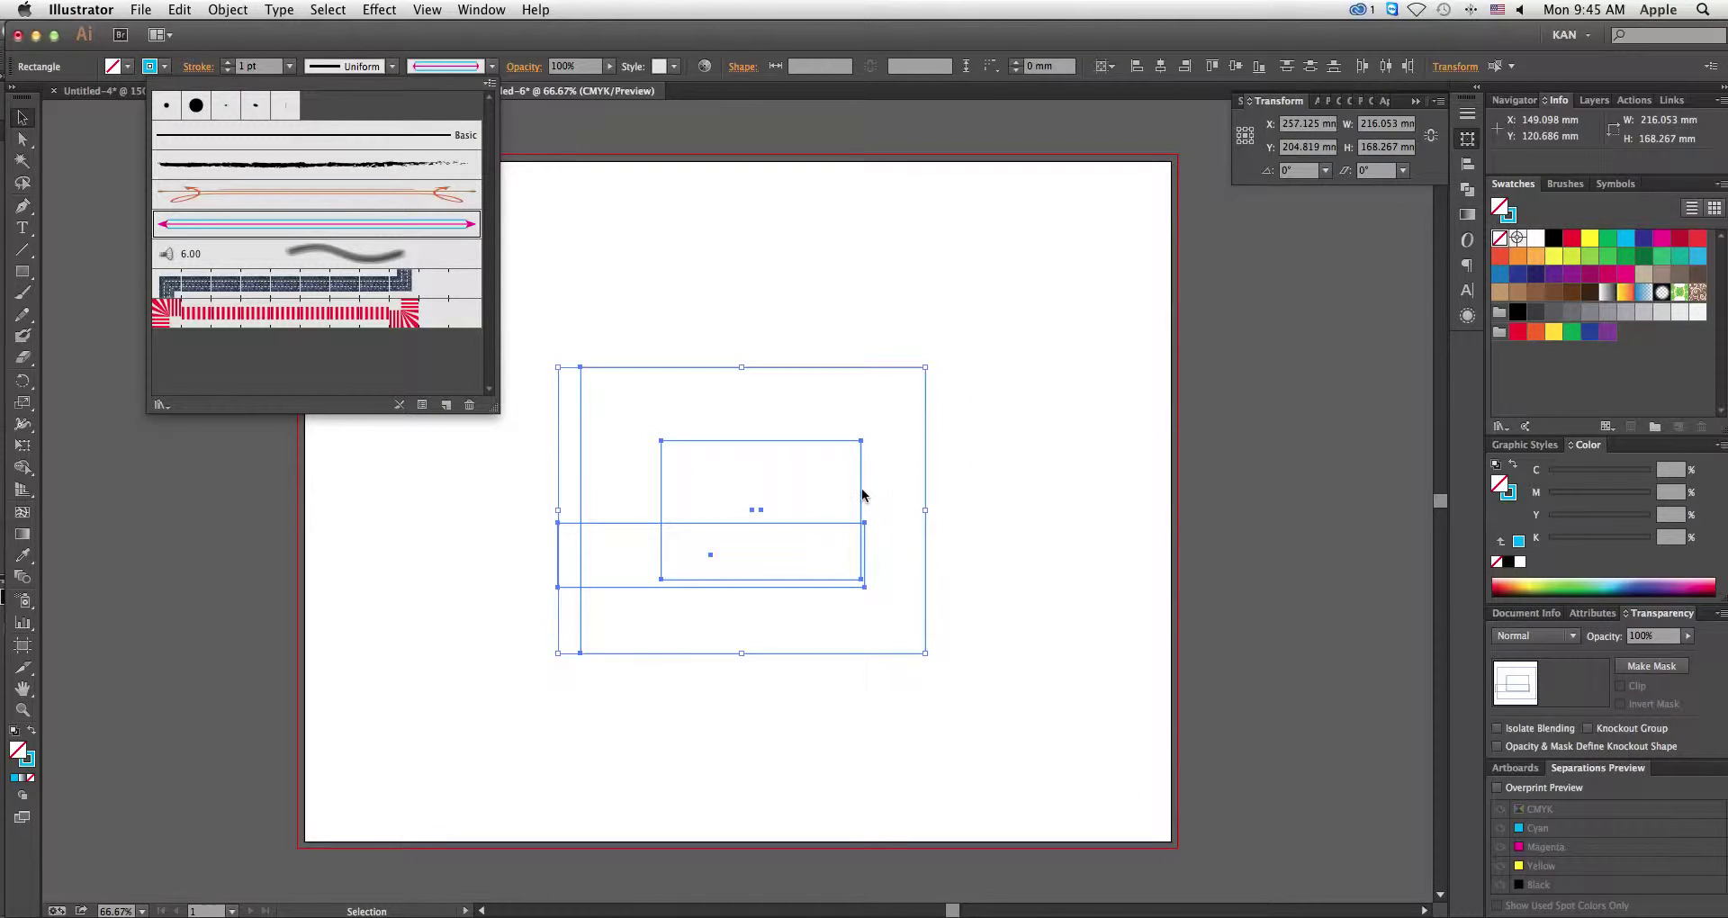
click(954, 396)
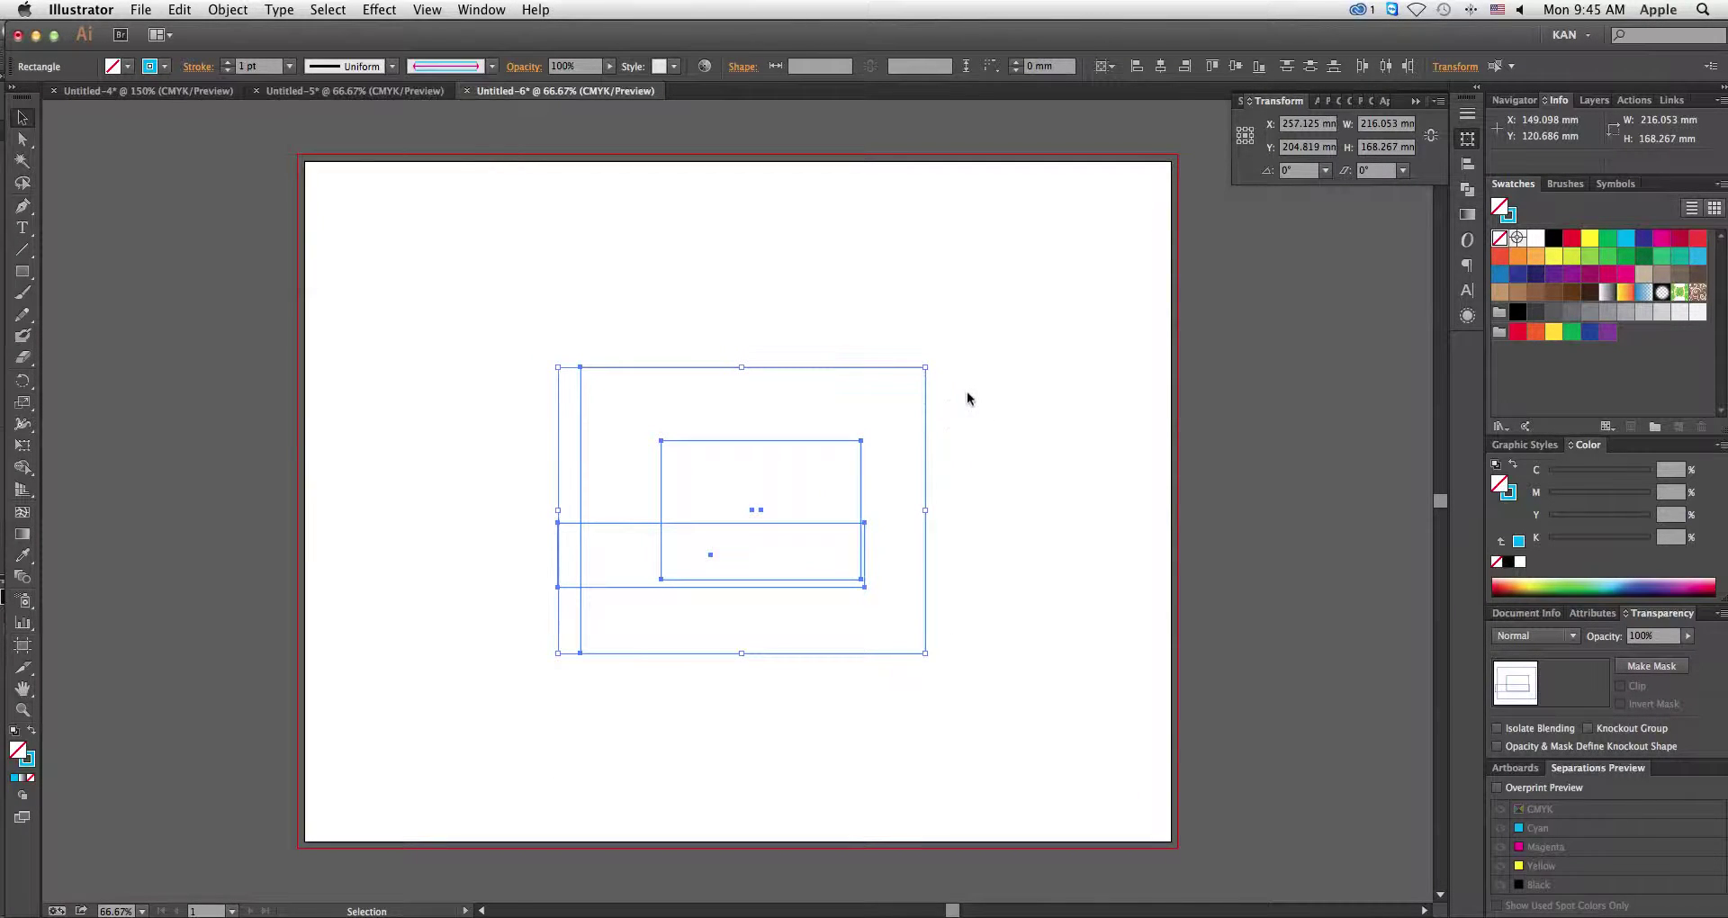
click(779, 328)
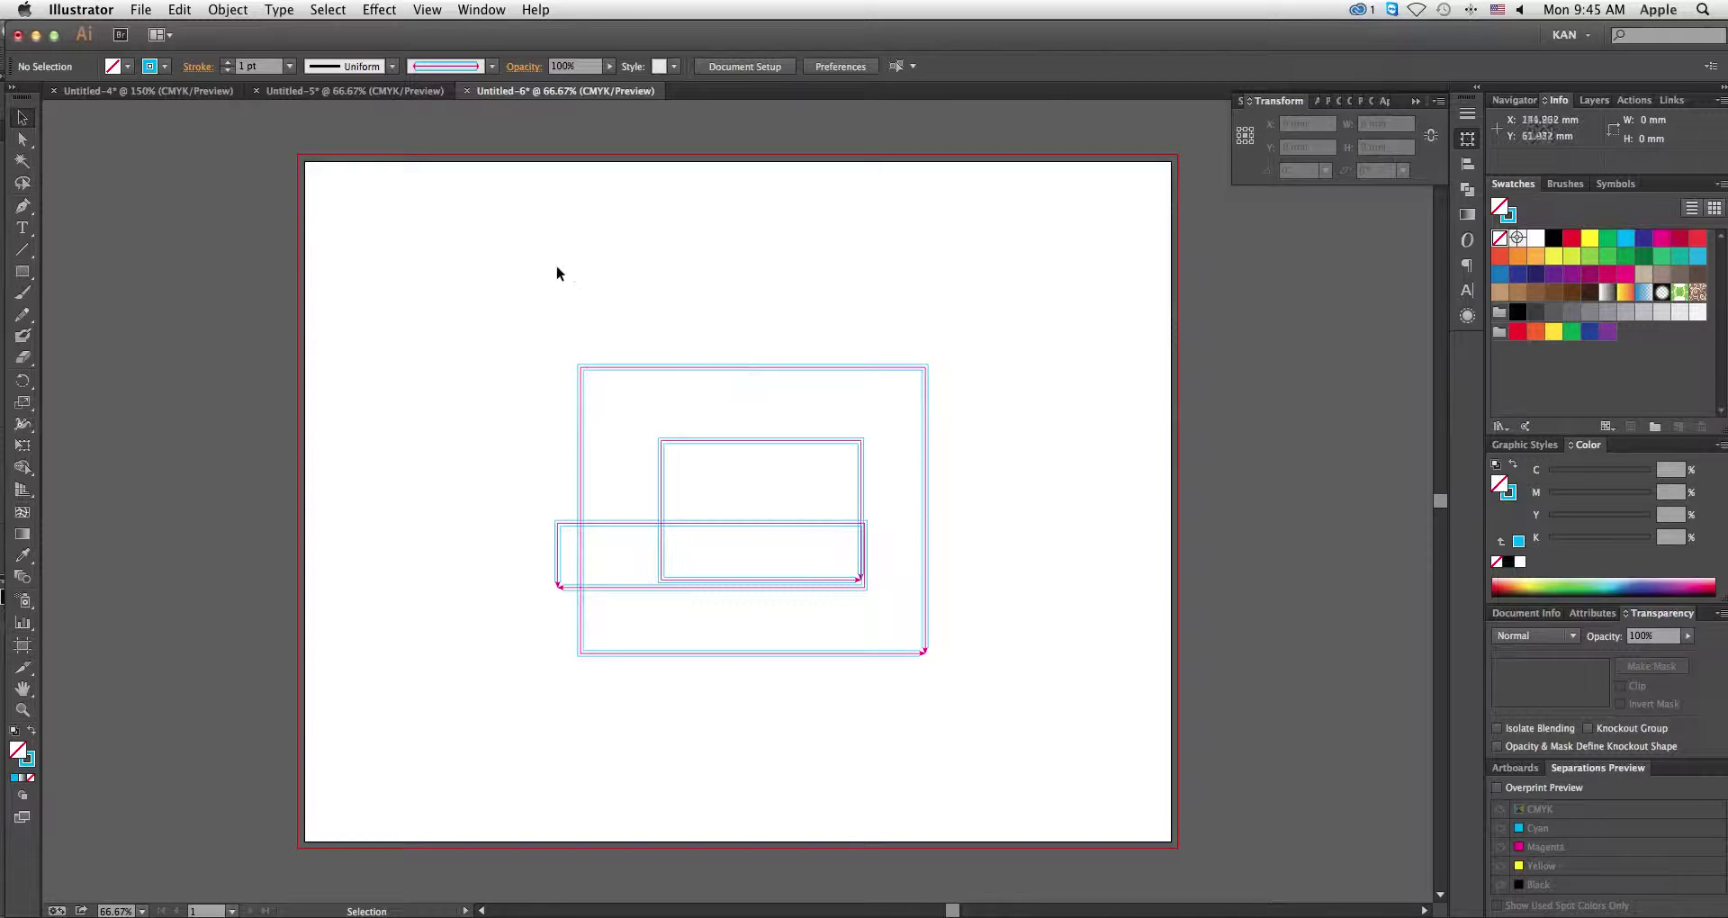